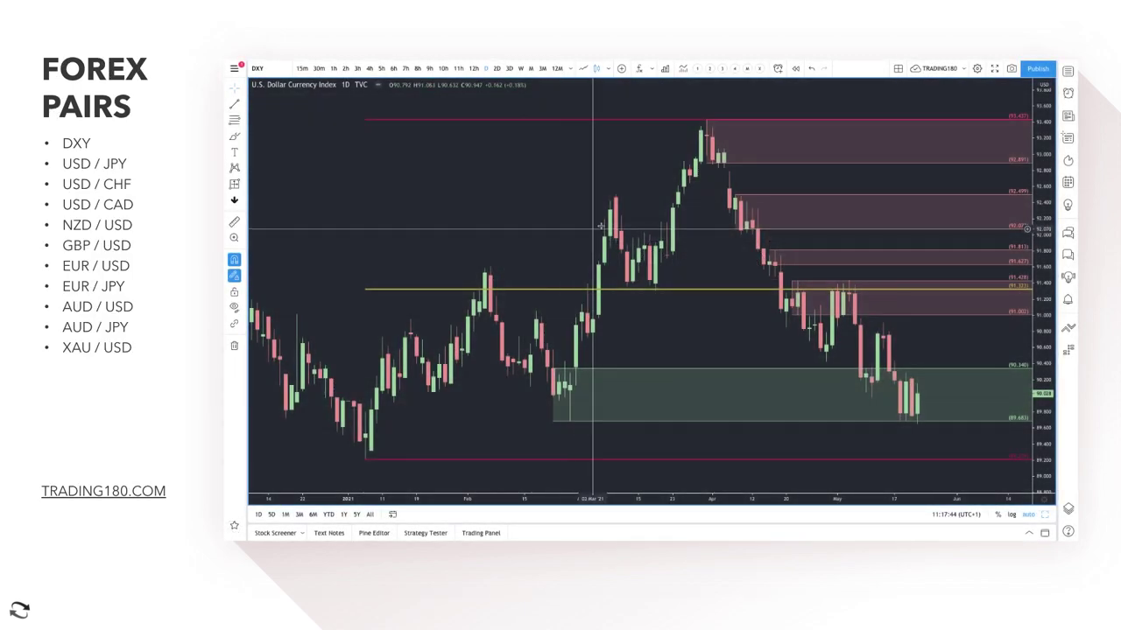
Brush one arrow up from the latest candles toward the 91.002 supply zone and one down below the green demand zone, and remove both
{"action": "scroll", "coordinate": [655, 265], "scroll_direction": "up", "scroll_amount": 2}
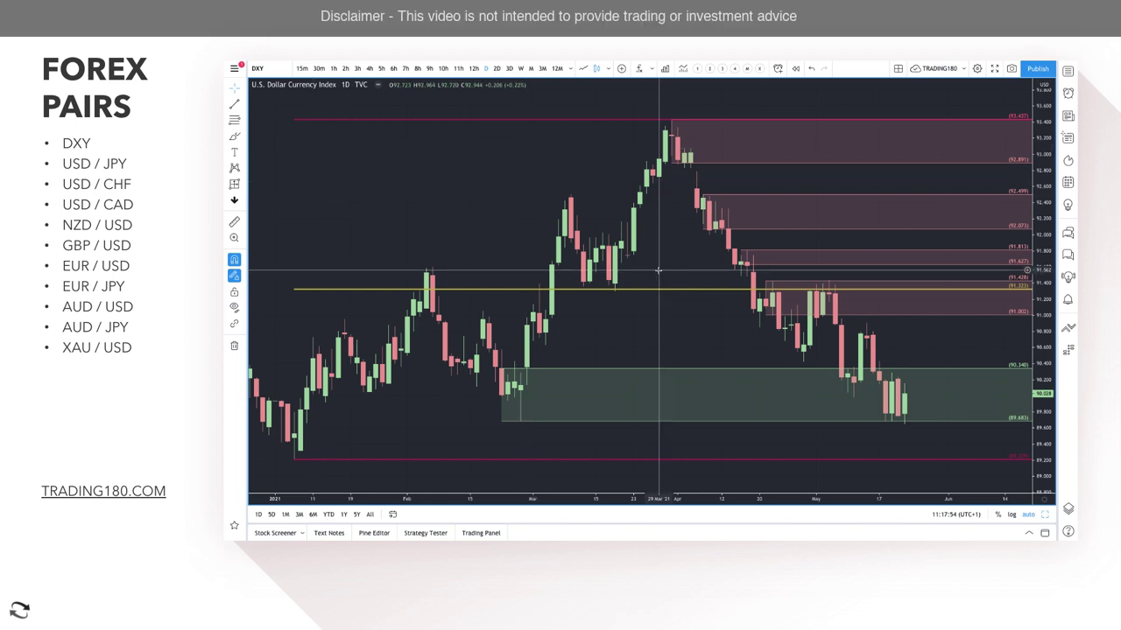
{"action": "scroll", "coordinate": [517, 329], "scroll_direction": "down", "scroll_amount": 2}
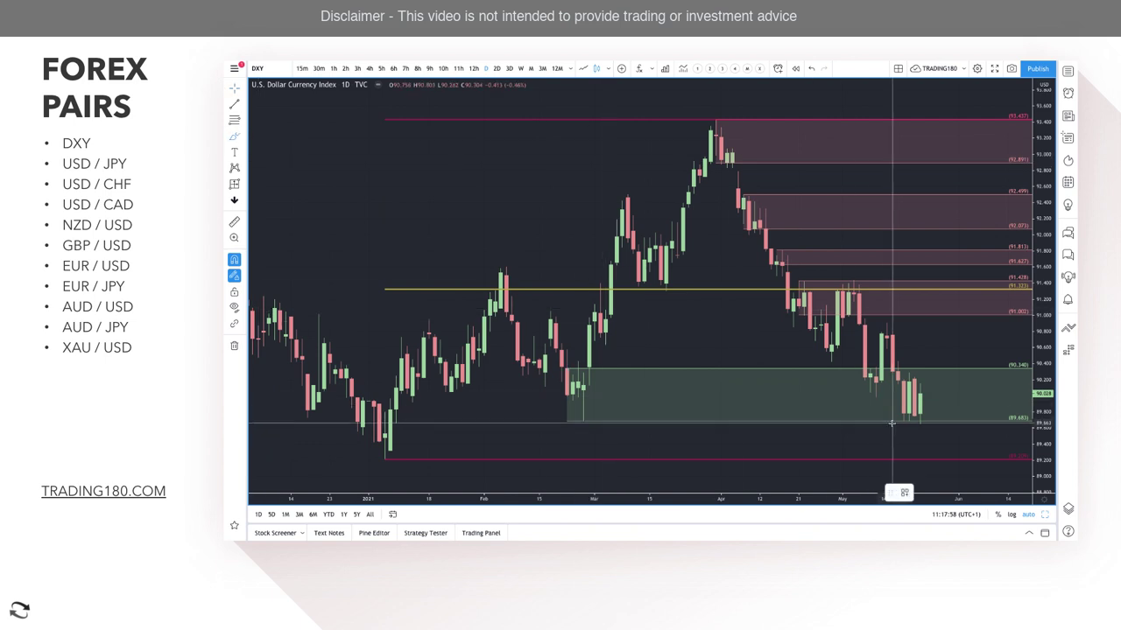
{"action": "scroll", "coordinate": [894, 402], "scroll_direction": "up", "scroll_amount": 2}
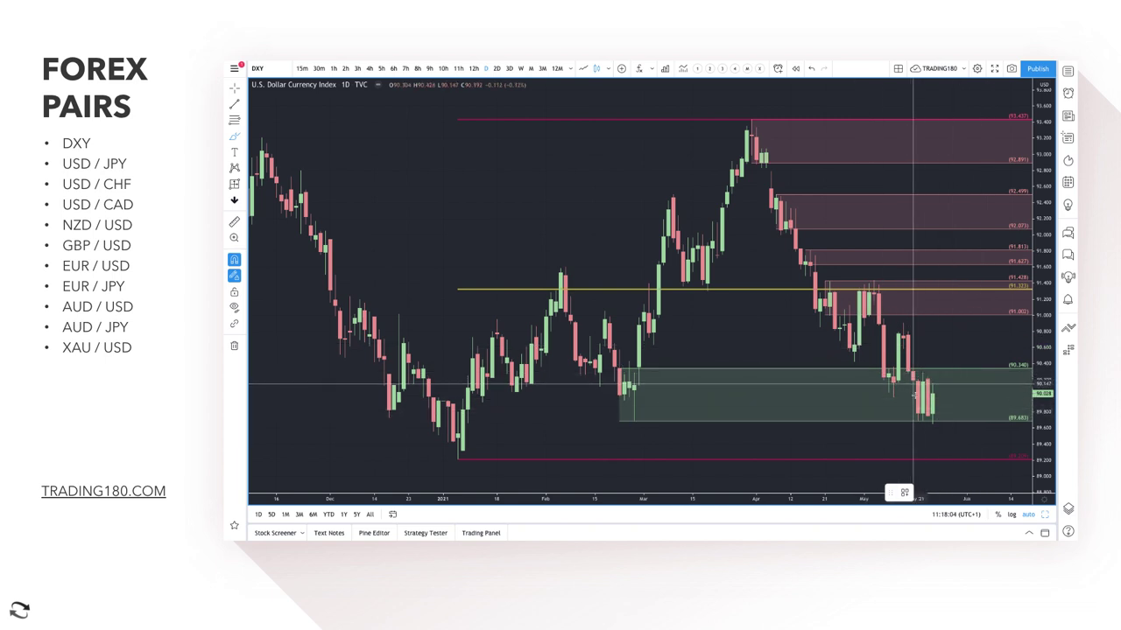
{"action": "mouse_move", "coordinate": [932, 394]}
{"action": "left_mouse_down"}
{"action": "mouse_move", "coordinate": [973, 330]}
{"action": "mouse_move", "coordinate": [997, 340]}
{"action": "left_mouse_up"}
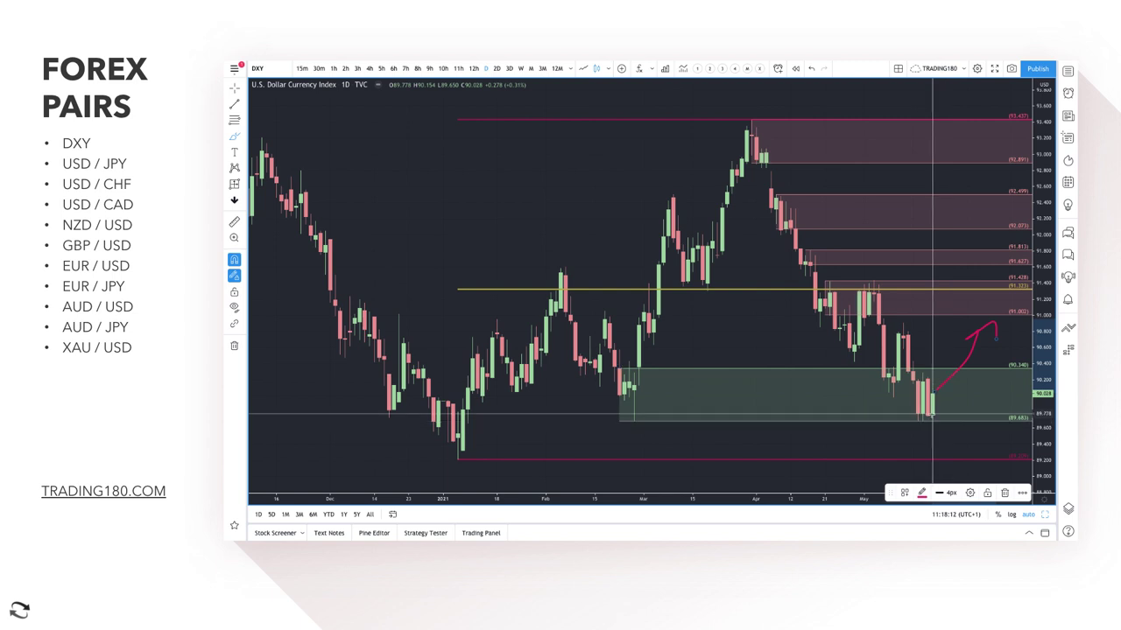
{"action": "mouse_move", "coordinate": [933, 417]}
{"action": "left_mouse_down"}
{"action": "mouse_move", "coordinate": [946, 446]}
{"action": "mouse_move", "coordinate": [962, 425]}
{"action": "left_mouse_up"}
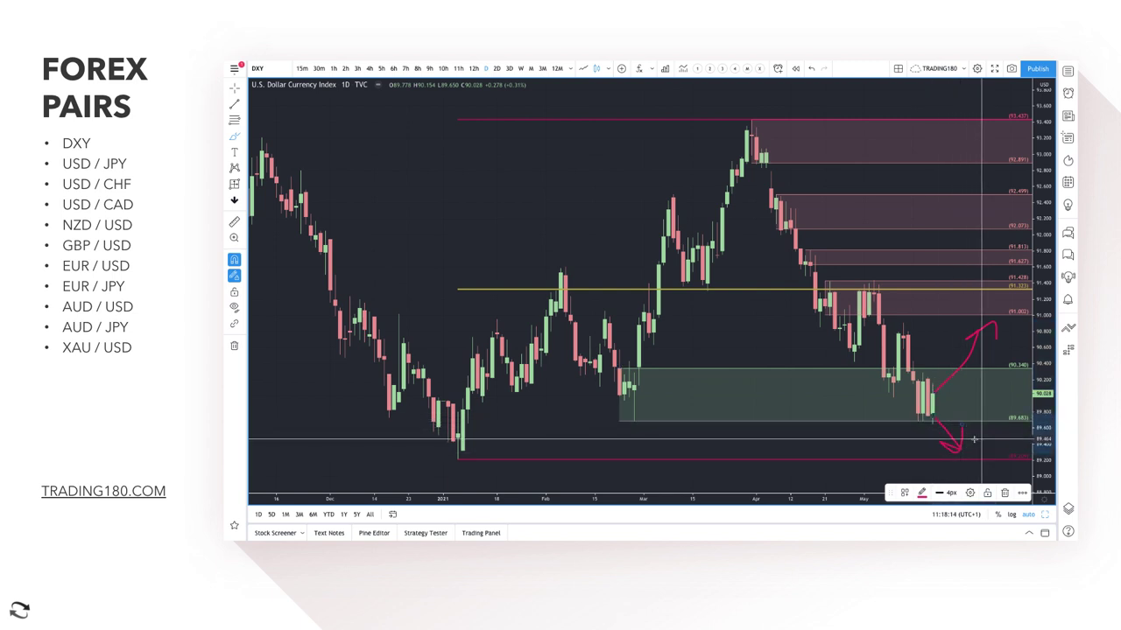
{"action": "key", "text": "Delete"}
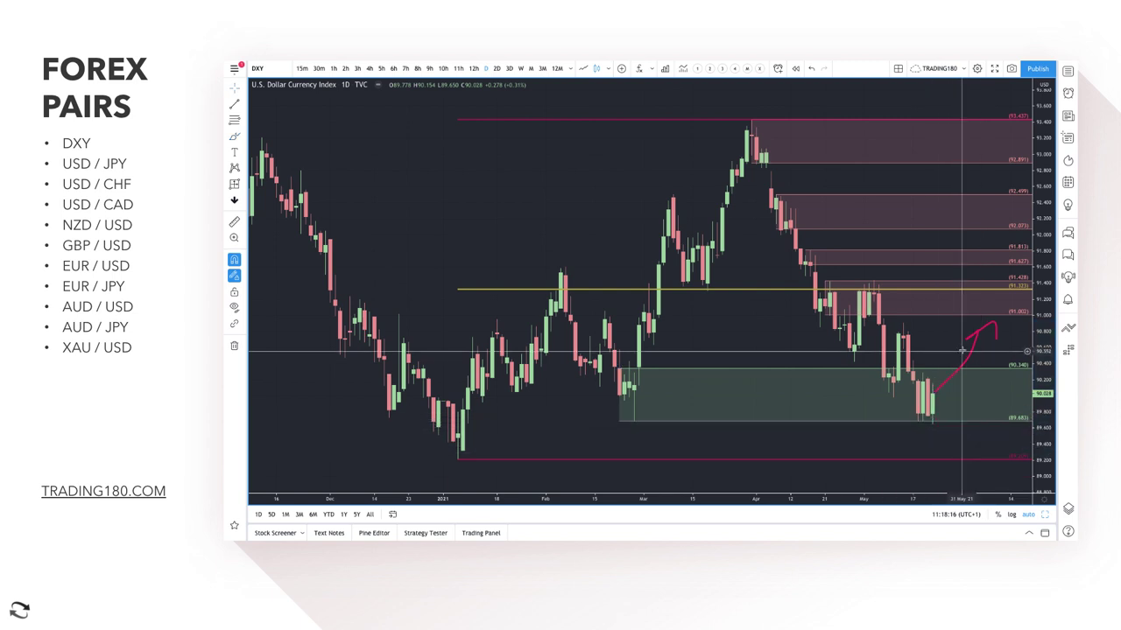
{"action": "key", "text": "ctrl+z"}
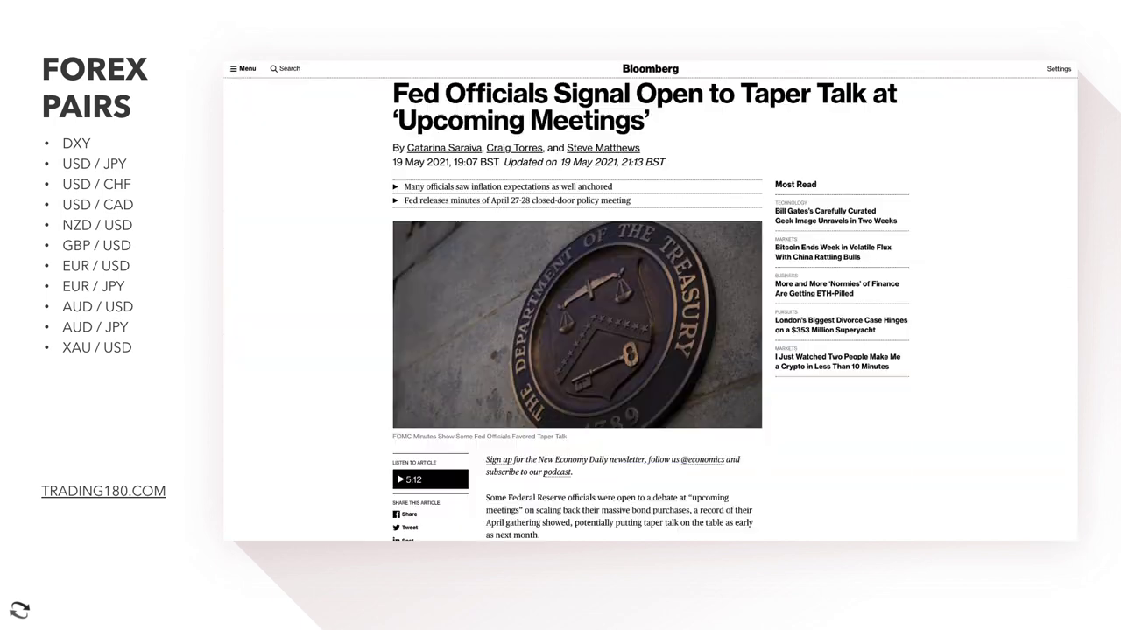
Read the Bloomberg article on Fed taper talk, marking the opening paragraph and the participants' quote about adjusting the pace of asset purchases
{"action": "scroll", "coordinate": [526, 167], "scroll_direction": "up", "scroll_amount": 3}
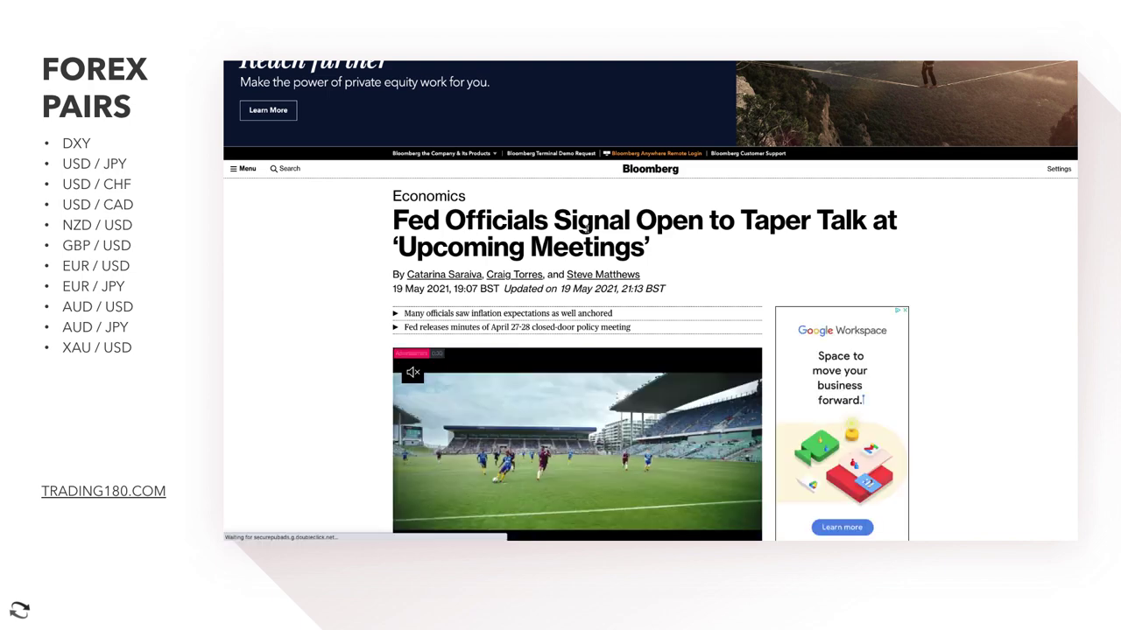
{"action": "scroll", "coordinate": [511, 274], "scroll_direction": "down", "scroll_amount": 1}
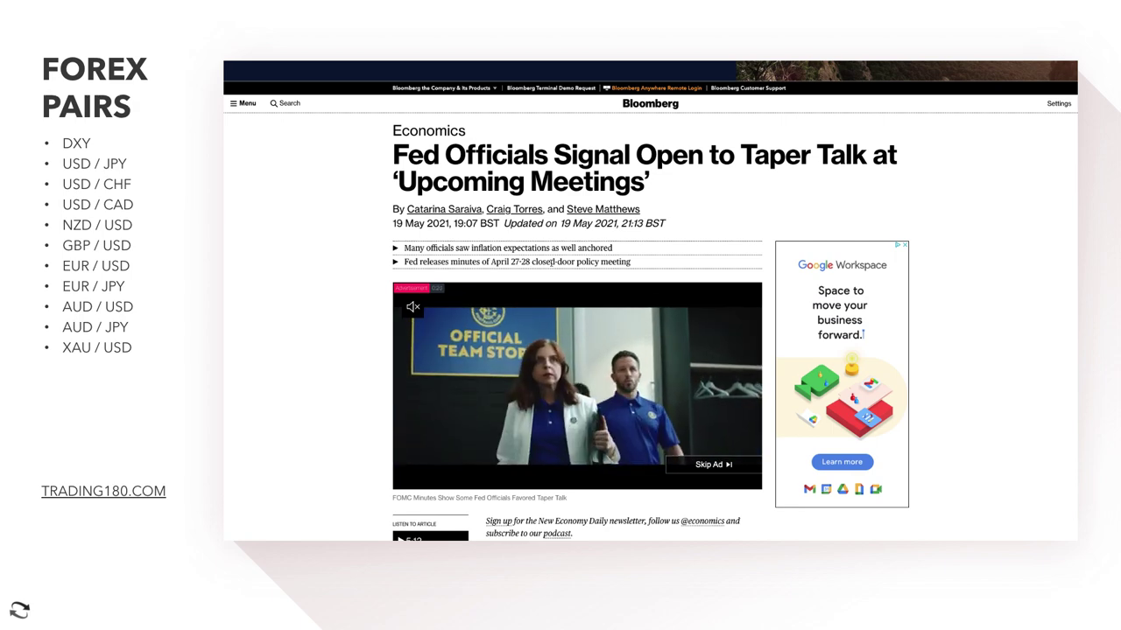
{"action": "scroll", "coordinate": [572, 407], "scroll_direction": "down", "scroll_amount": 3}
{"action": "scroll", "coordinate": [572, 407], "scroll_direction": "down", "scroll_amount": 1}
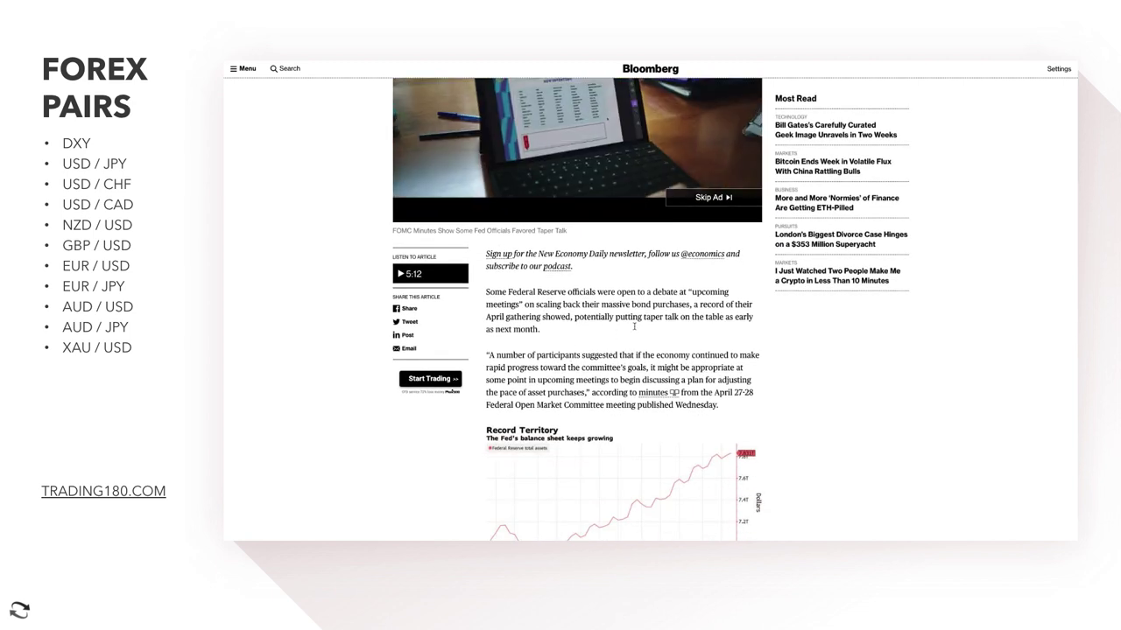
{"action": "left_click_drag", "start_coordinate": [614, 293], "coordinate": [749, 336]}
{"action": "left_click", "coordinate": [634, 341]}
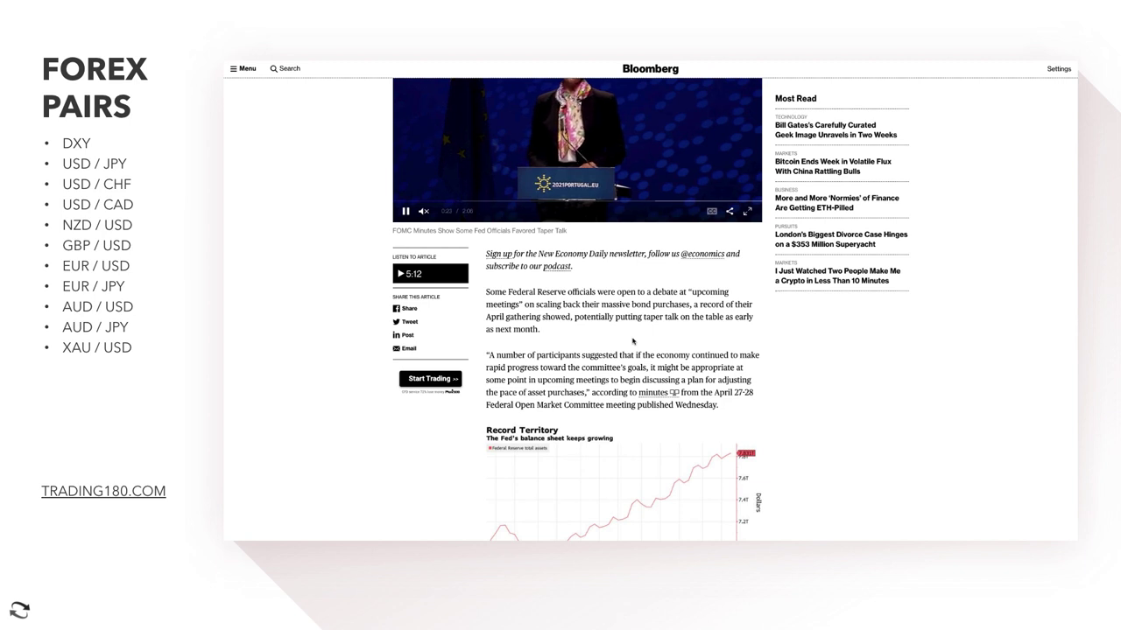
{"action": "scroll", "coordinate": [632, 342], "scroll_direction": "down", "scroll_amount": 3}
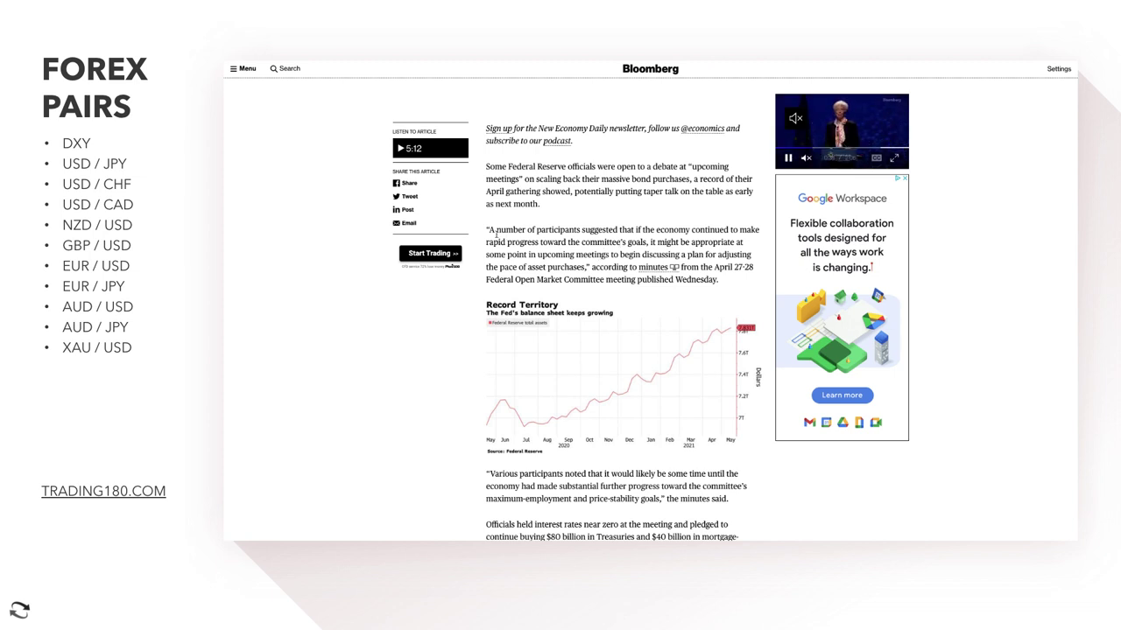
{"action": "left_click_drag", "start_coordinate": [488, 231], "coordinate": [738, 268]}
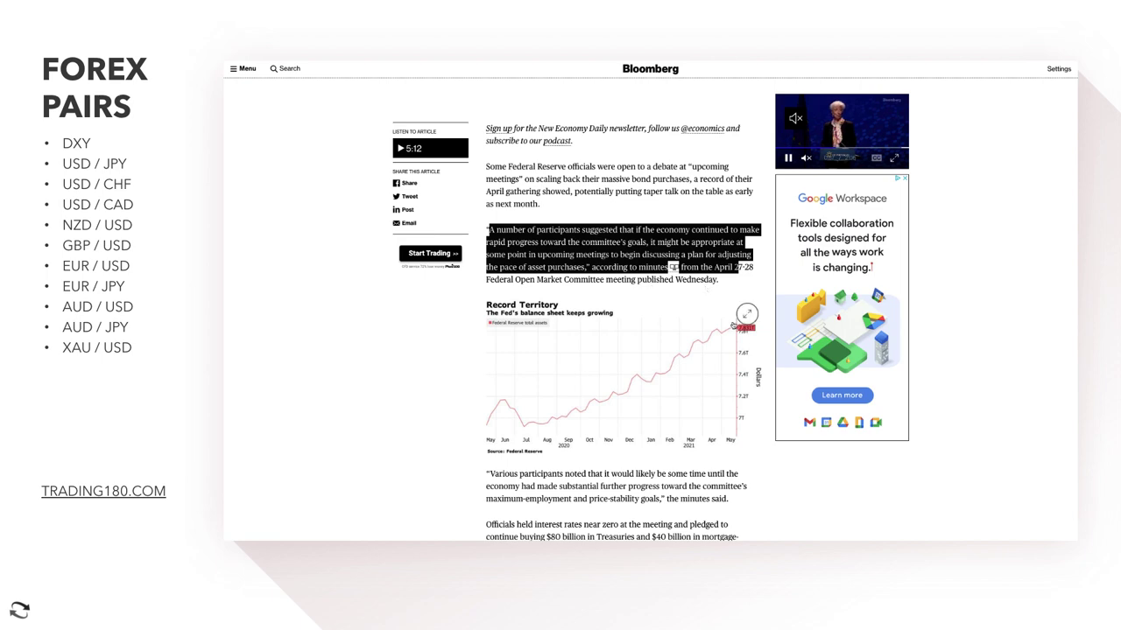
{"action": "scroll", "coordinate": [691, 464], "scroll_direction": "up", "scroll_amount": 6}
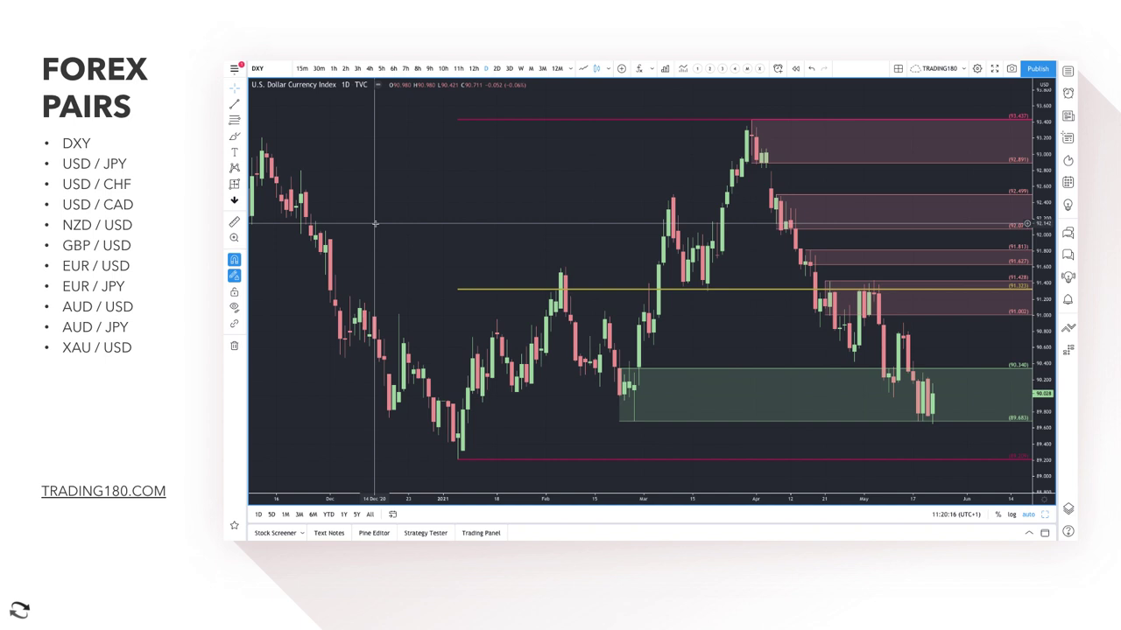
Brush a circle around the latest DXY candles and an arrow rising from them toward the 91.002 supply zone
{"action": "scroll", "coordinate": [870, 425], "scroll_direction": "right", "scroll_amount": 5}
{"action": "mouse_move", "coordinate": [854, 401]}
{"action": "left_mouse_down"}
{"action": "mouse_move", "coordinate": [916, 332]}
{"action": "mouse_move", "coordinate": [928, 344]}
{"action": "left_mouse_up"}
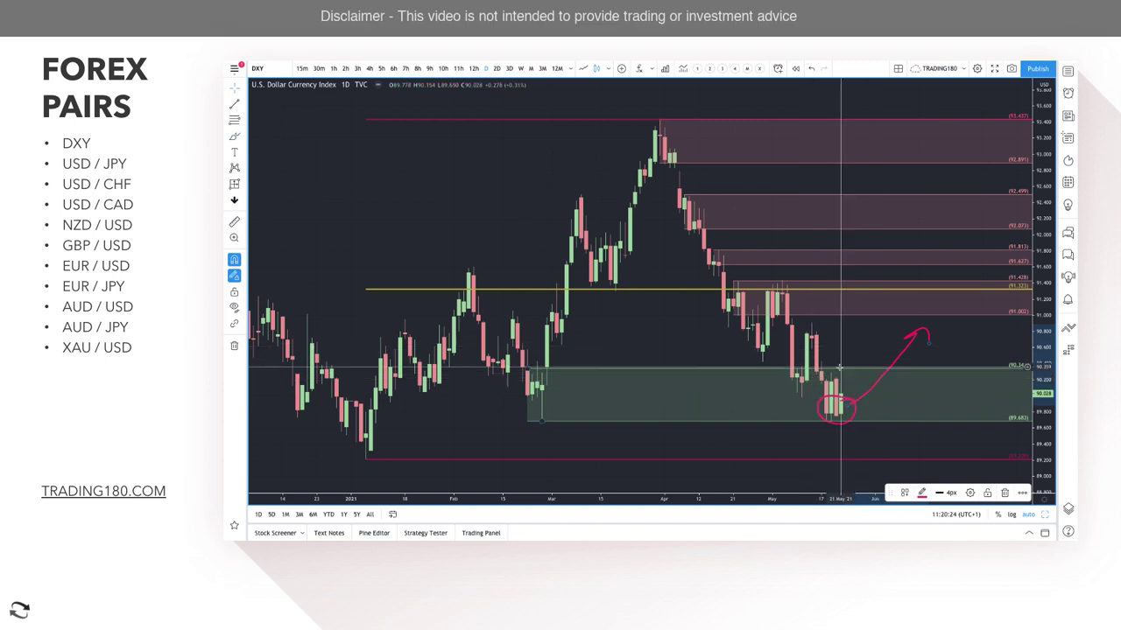
{"action": "right_click", "coordinate": [762, 294]}
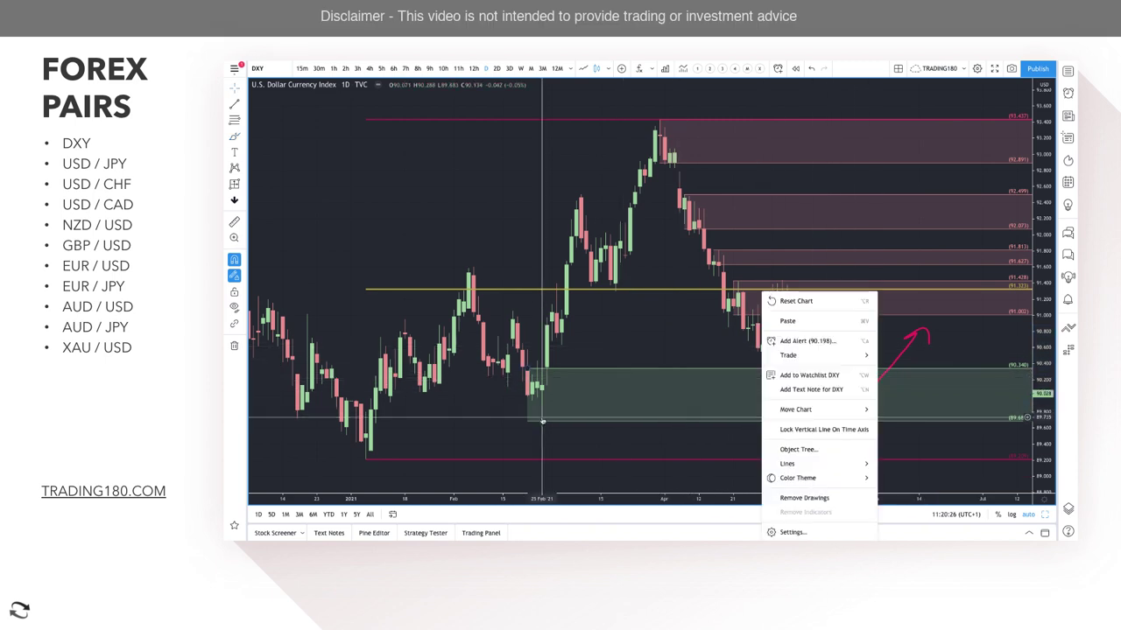
Reposition the green demand zone onto the January candles, spanning from 89.903 down to the January low
{"action": "left_click", "coordinate": [541, 424]}
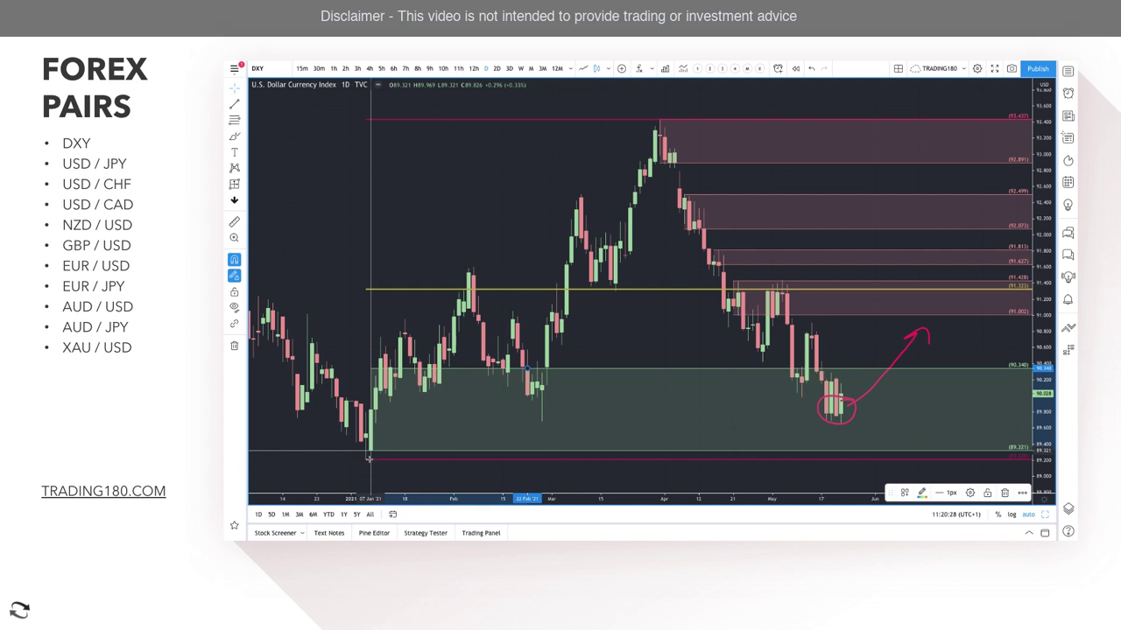
{"action": "mouse_move", "coordinate": [518, 368]}
{"action": "left_mouse_down"}
{"action": "mouse_move", "coordinate": [376, 424]}
{"action": "mouse_move", "coordinate": [366, 405]}
{"action": "left_mouse_up"}
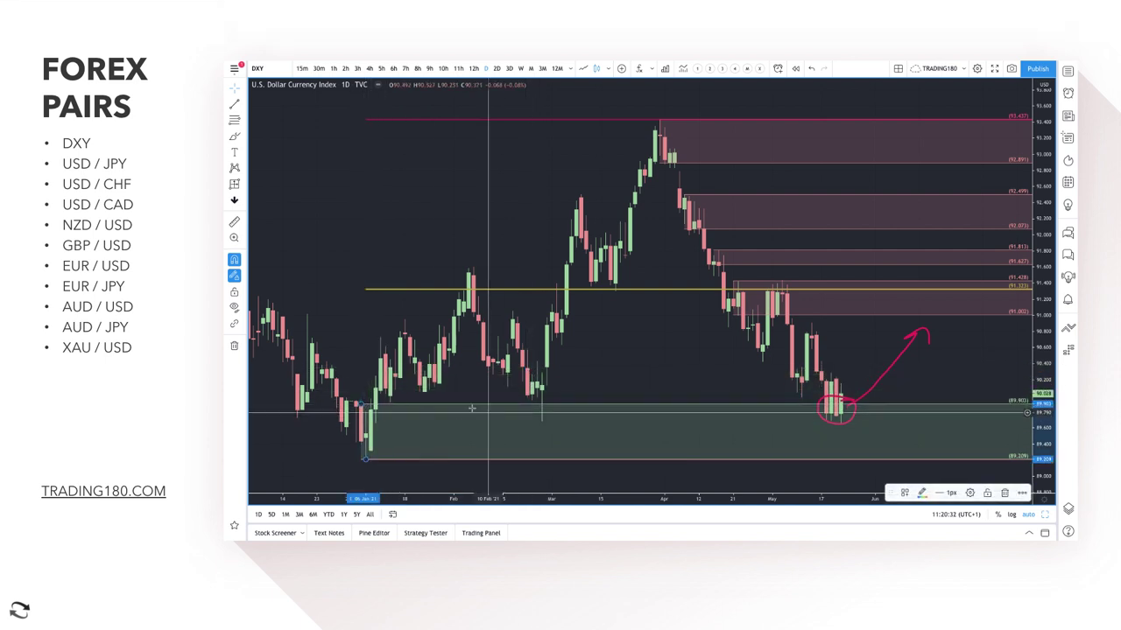
Draw a zone from the mid-May high at 90.907 down to 90.194 and apply the 1. SUPPLY template
{"action": "left_click", "coordinate": [234, 120]}
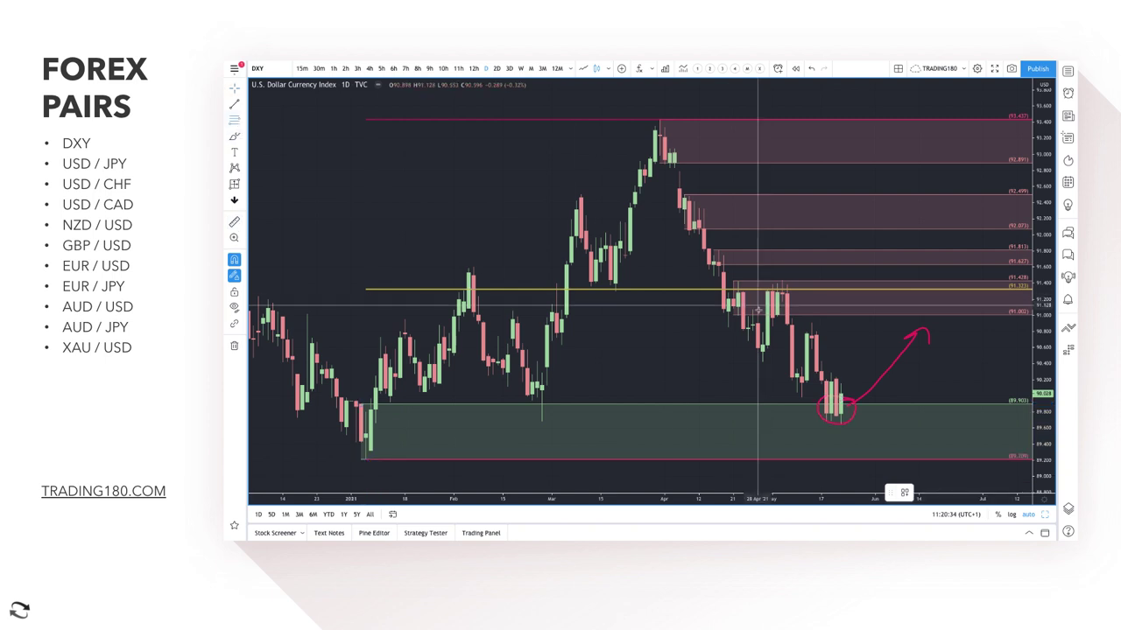
{"action": "mouse_move", "coordinate": [813, 349]}
{"action": "left_mouse_down"}
{"action": "mouse_move", "coordinate": [811, 380]}
{"action": "mouse_move", "coordinate": [812, 324]}
{"action": "left_mouse_up"}
{"action": "left_click", "coordinate": [907, 495]}
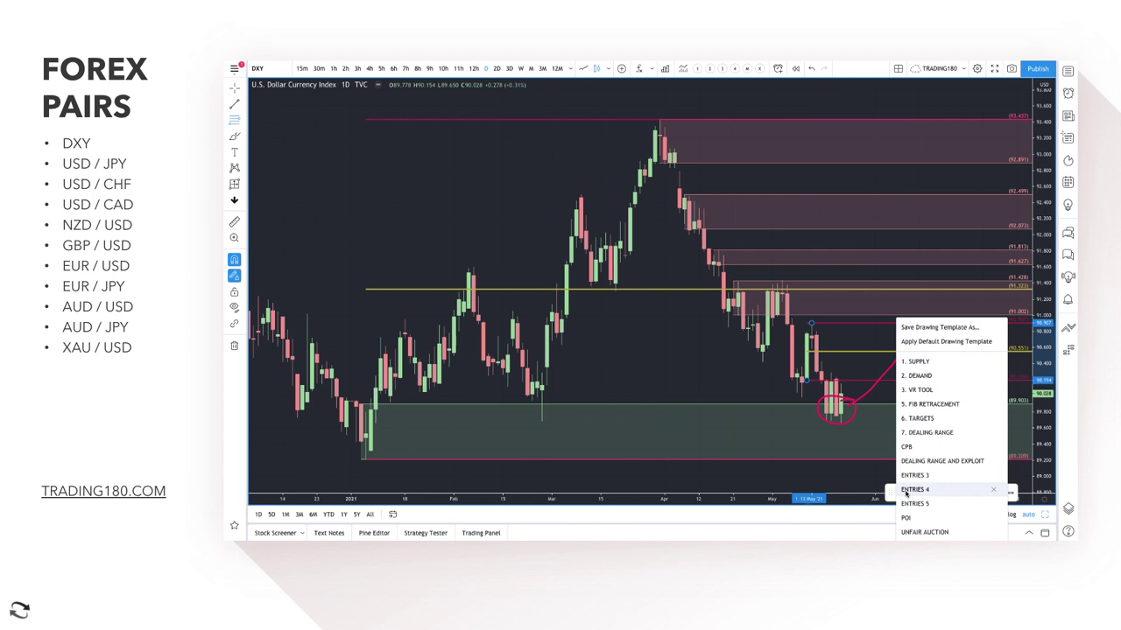
{"action": "left_click", "coordinate": [919, 361]}
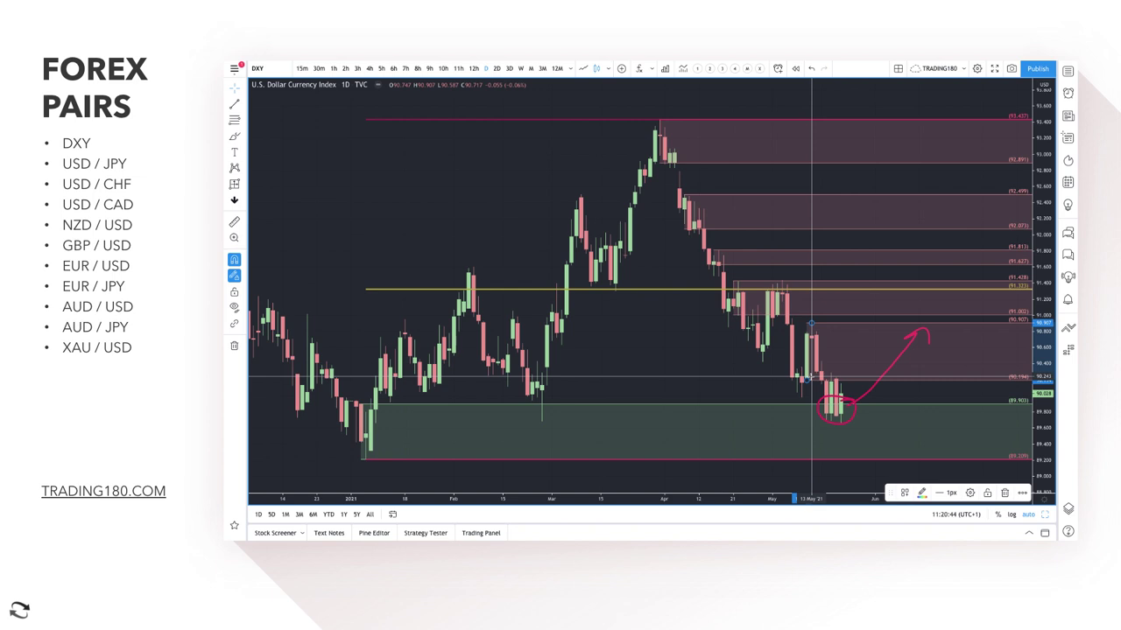
{"action": "right_click", "coordinate": [880, 380]}
{"action": "left_click", "coordinate": [876, 375]}
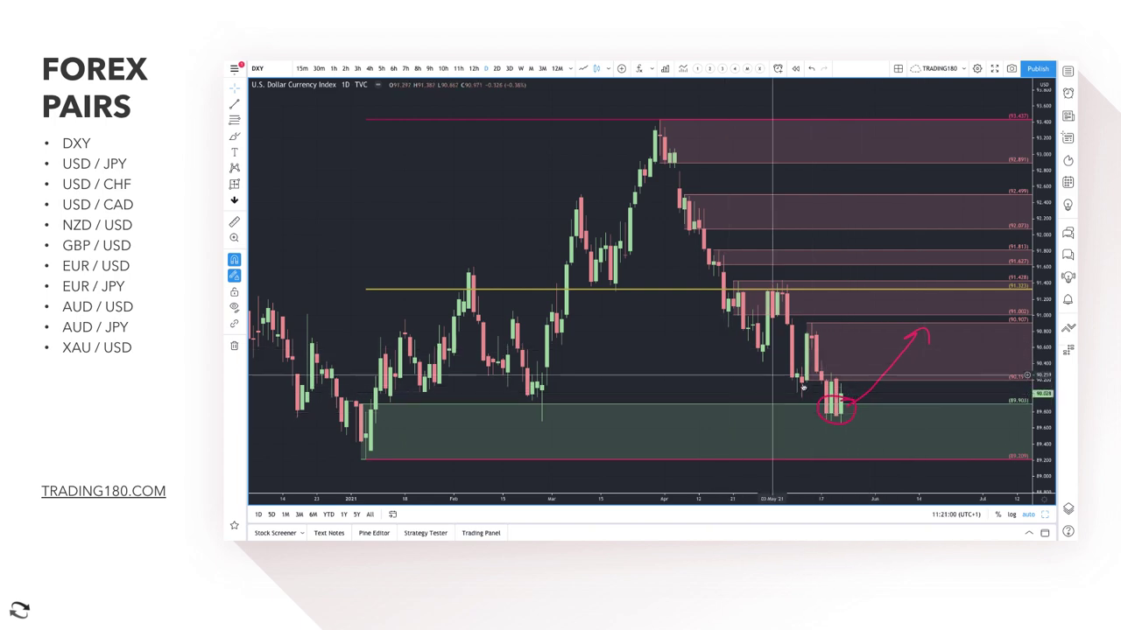
Brush an arrow dipping from the latest candles into the demand zone and rebounding, and trace the rally from the January low
{"action": "scroll", "coordinate": [870, 394], "scroll_direction": "down", "scroll_amount": 10}
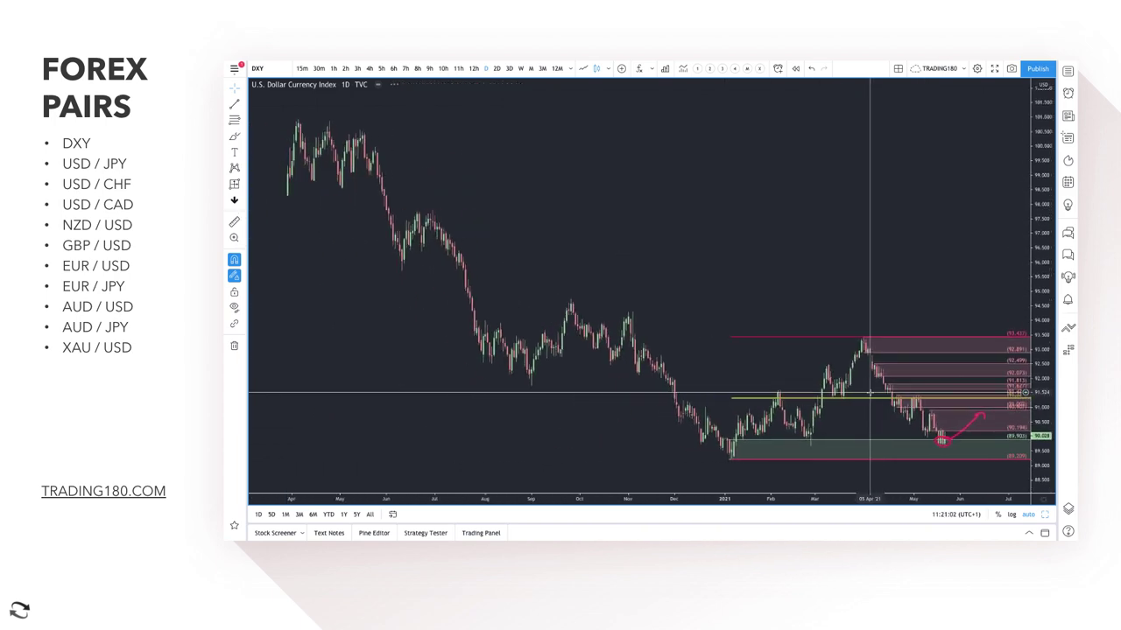
{"action": "scroll", "coordinate": [870, 394], "scroll_direction": "up", "scroll_amount": 3}
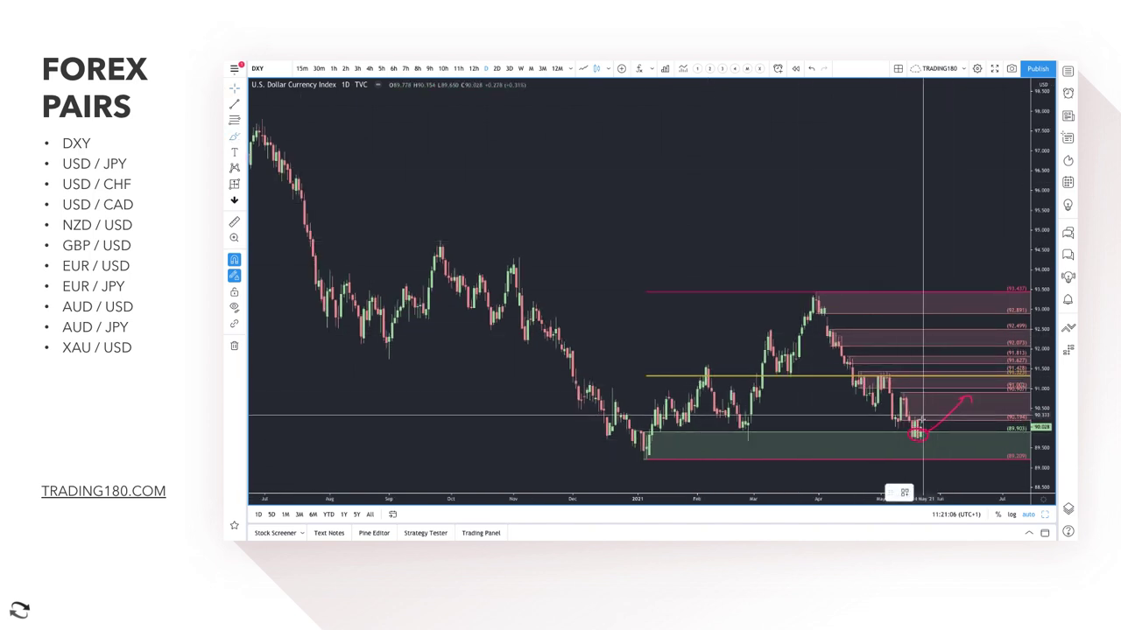
{"action": "left_click_drag", "start_coordinate": [924, 431], "coordinate": [945, 460]}
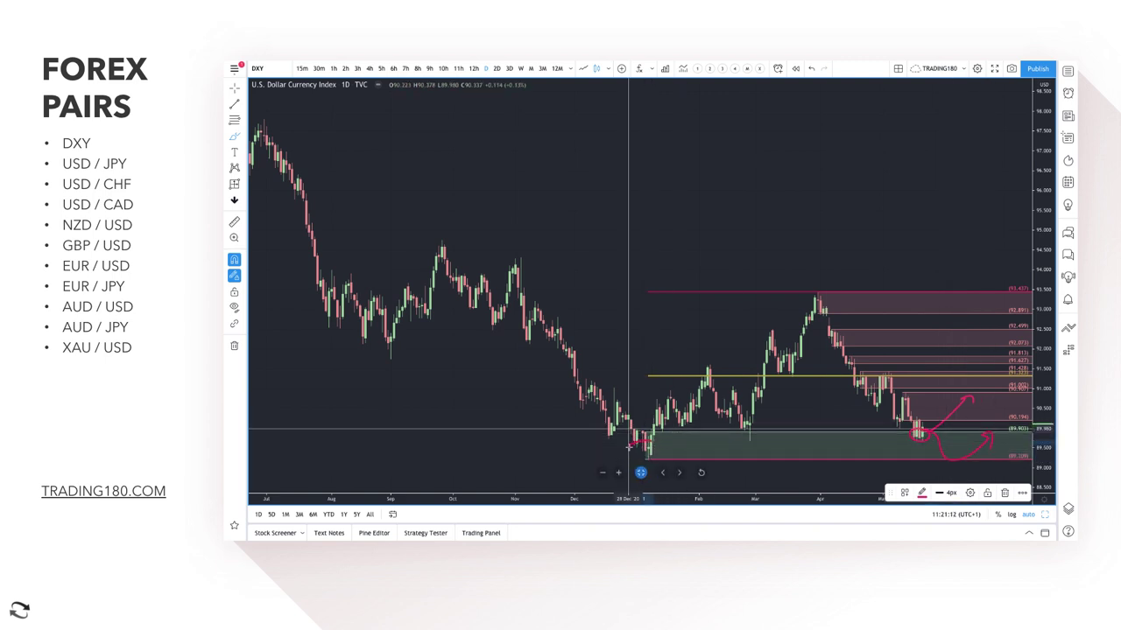
{"action": "left_click_drag", "start_coordinate": [642, 450], "coordinate": [803, 298]}
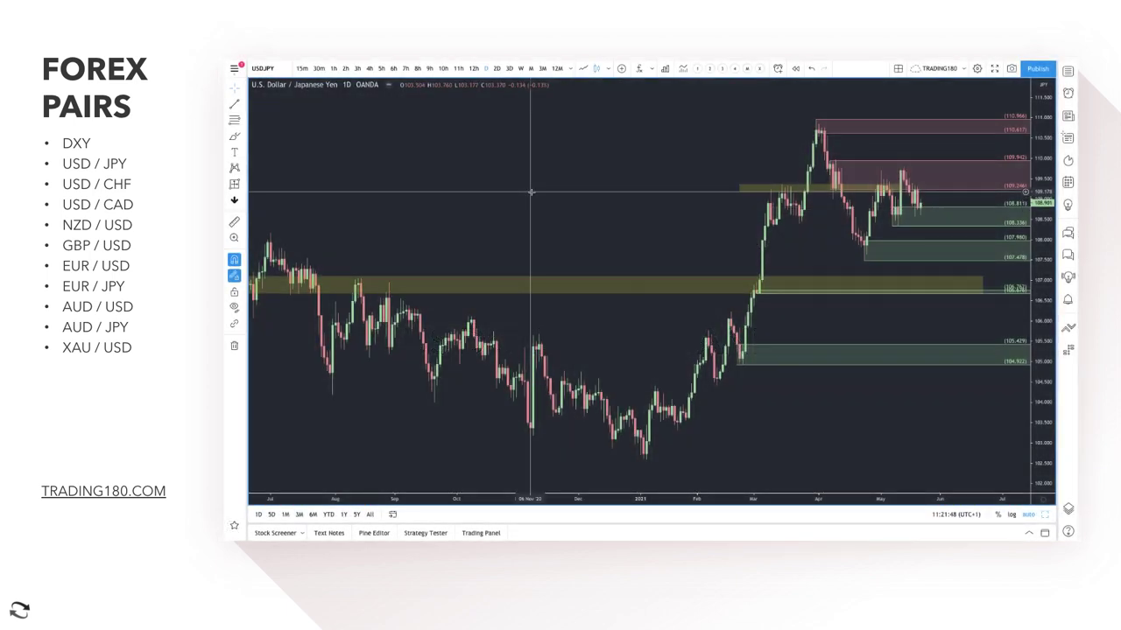
Mark the USDJPY range from the 110.966 high to the 107.478 low and apply the 3. VR TOOL template
{"action": "scroll", "coordinate": [531, 191], "scroll_direction": "up", "scroll_amount": 6}
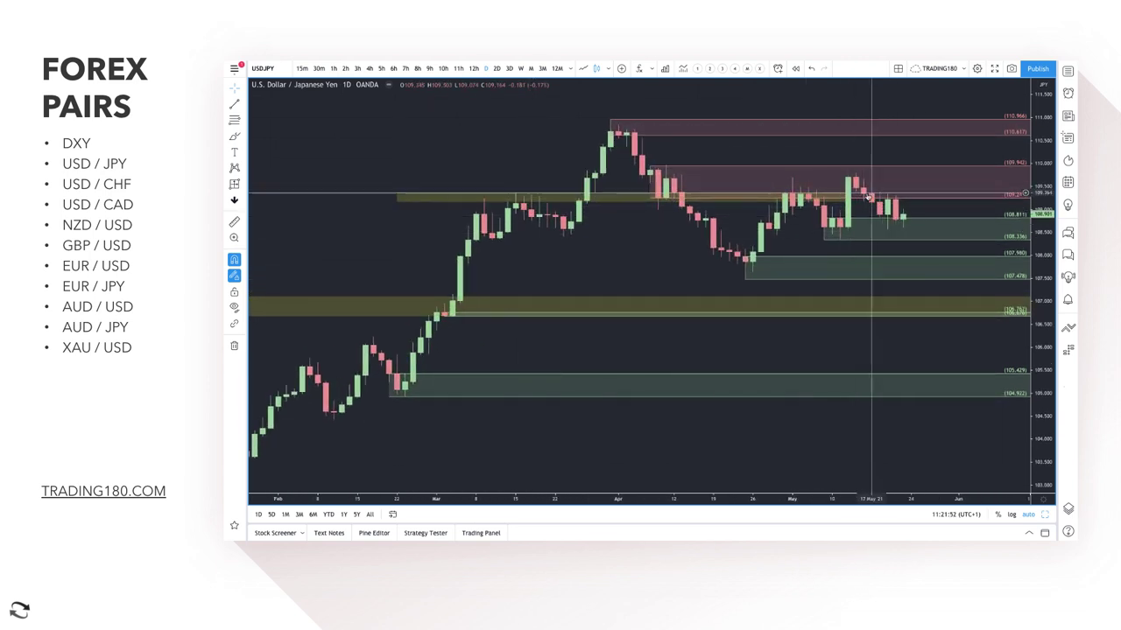
{"action": "scroll", "coordinate": [876, 236], "scroll_direction": "up", "scroll_amount": 2}
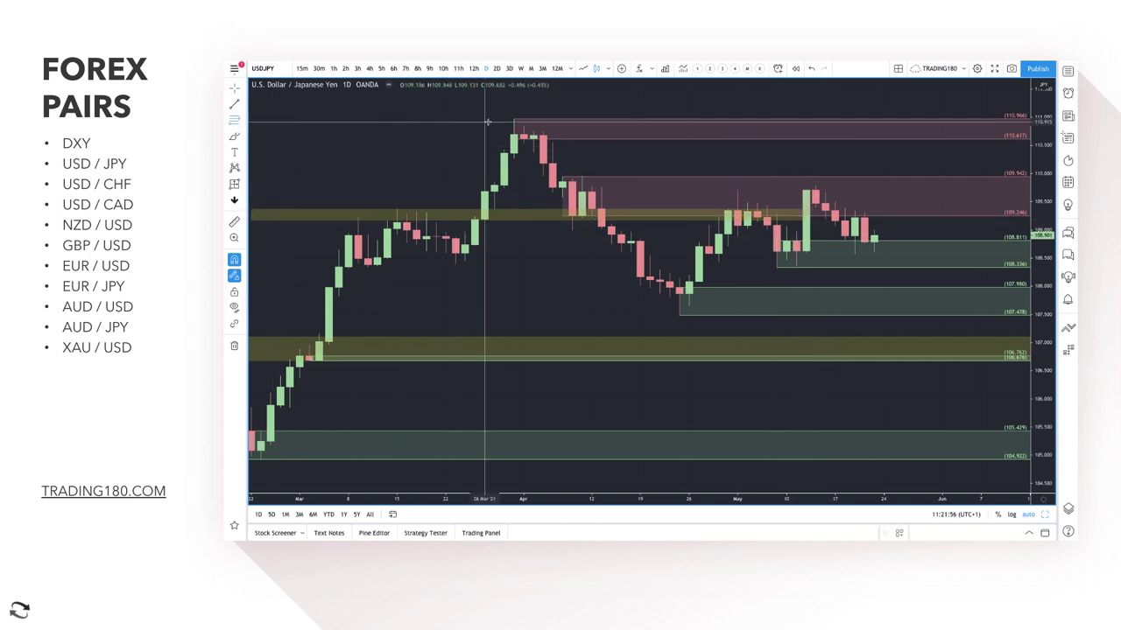
{"action": "left_click_drag", "start_coordinate": [513, 120], "coordinate": [679, 315]}
{"action": "left_click", "coordinate": [896, 534]}
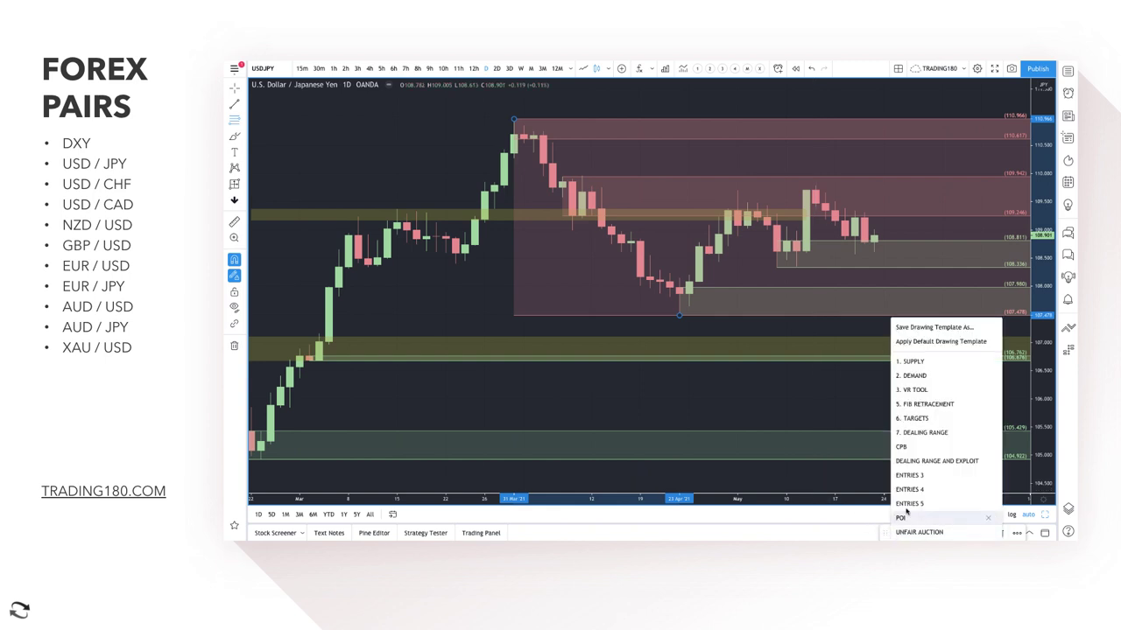
{"action": "left_click", "coordinate": [915, 390]}
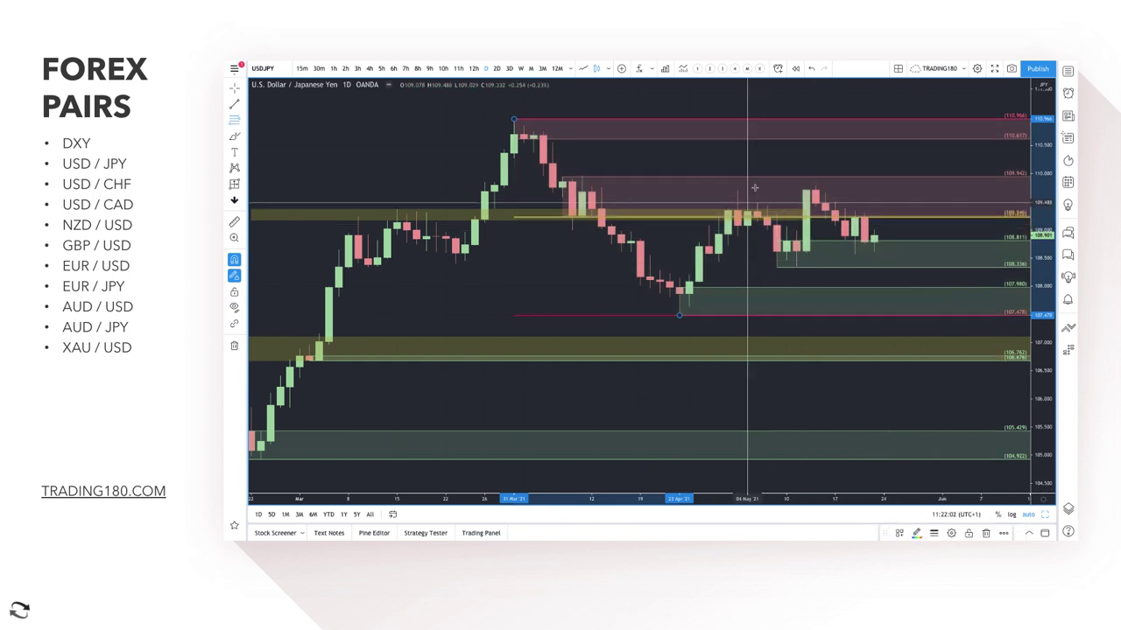
Draw a second USDJPY range between the 13 May high and the 7 May low at 108.336
{"action": "left_click_drag", "start_coordinate": [813, 184], "coordinate": [787, 270]}
{"action": "scroll", "coordinate": [875, 263], "scroll_direction": "up", "scroll_amount": 3}
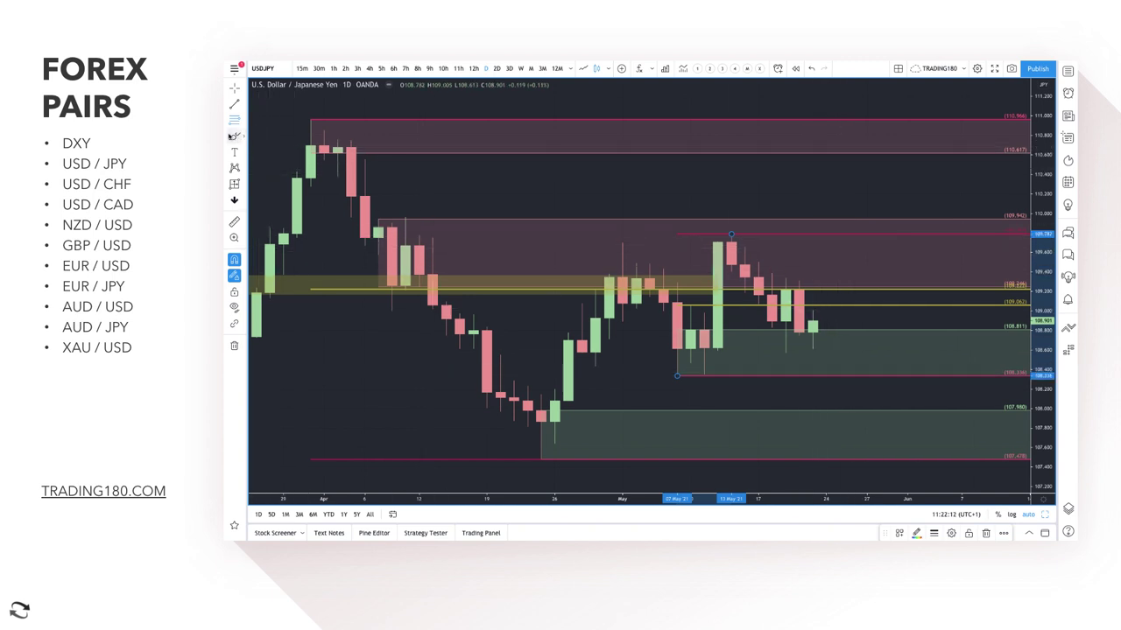
Brush a circle around the latest lows in the 108.811 demand zone and an arrow rising into the supply zone above 109.246
{"action": "left_click", "coordinate": [233, 136]}
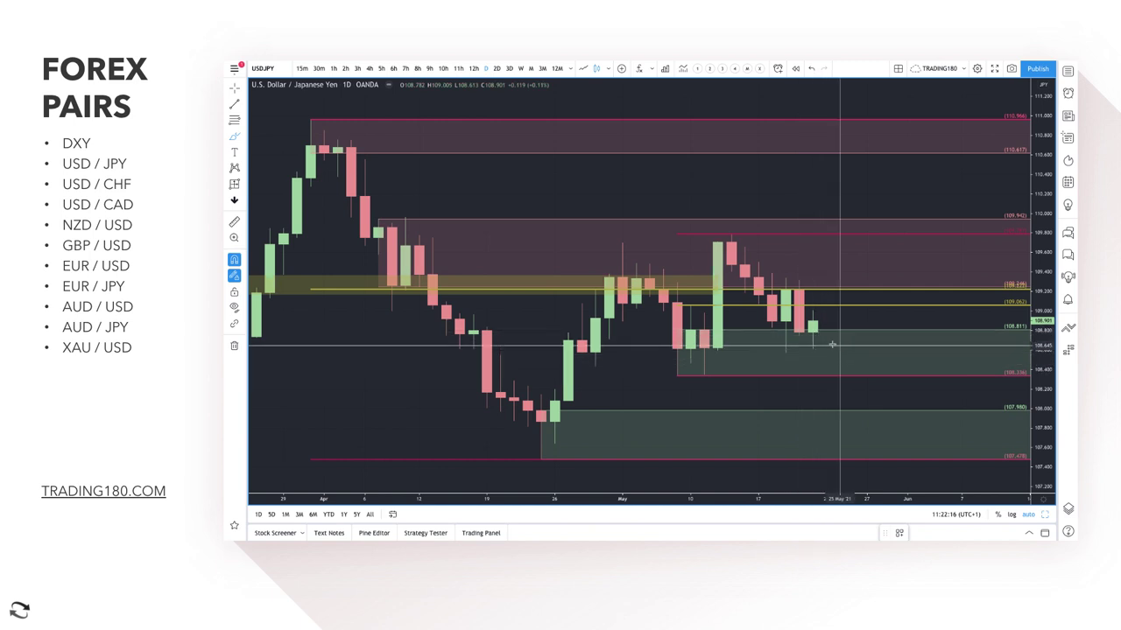
{"action": "mouse_move", "coordinate": [813, 331]}
{"action": "left_mouse_down"}
{"action": "mouse_move", "coordinate": [770, 333]}
{"action": "mouse_move", "coordinate": [826, 368]}
{"action": "mouse_move", "coordinate": [797, 331]}
{"action": "mouse_move", "coordinate": [928, 252]}
{"action": "mouse_move", "coordinate": [934, 280]}
{"action": "left_mouse_up"}
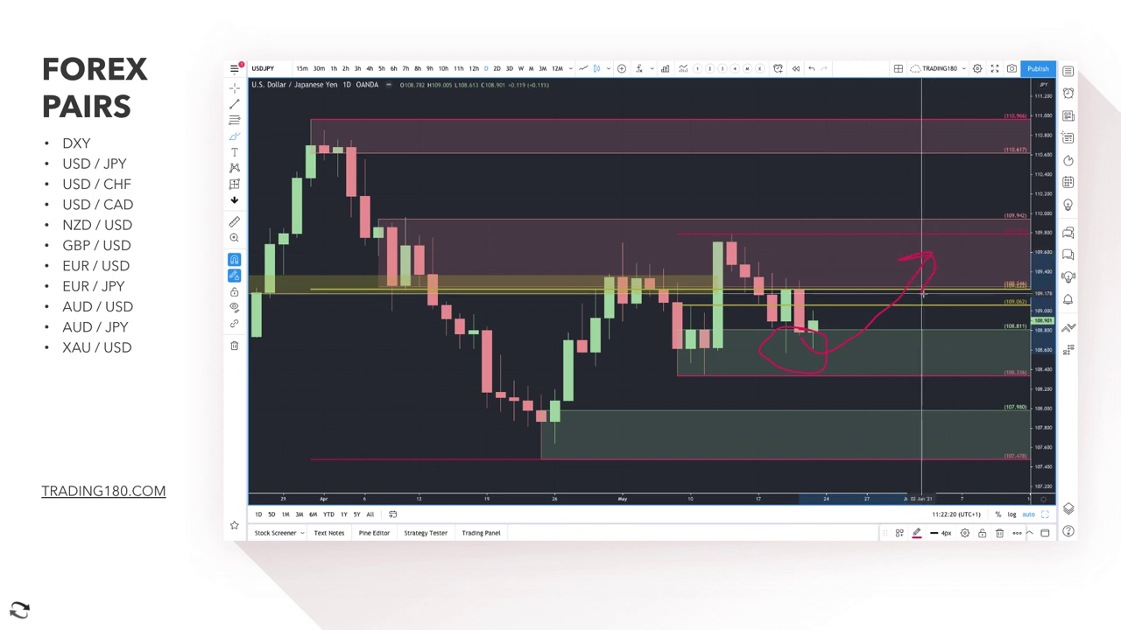
{"action": "scroll", "coordinate": [707, 313], "scroll_direction": "down", "scroll_amount": 1}
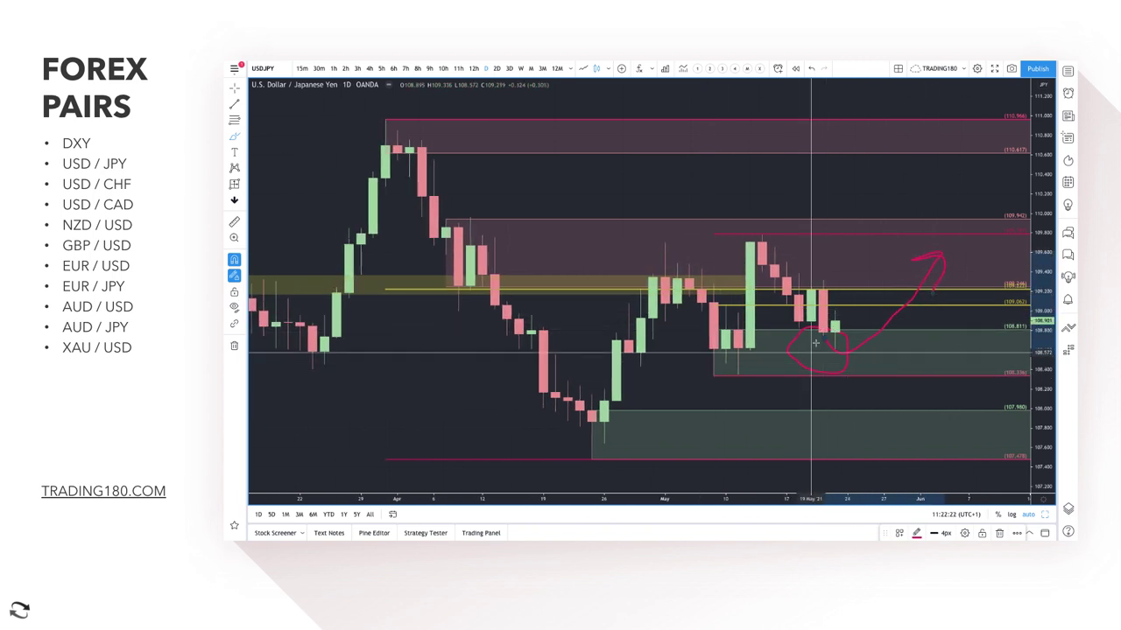
{"action": "scroll", "coordinate": [867, 448], "scroll_direction": "down", "scroll_amount": 1}
{"action": "scroll", "coordinate": [867, 447], "scroll_direction": "down", "scroll_amount": 1}
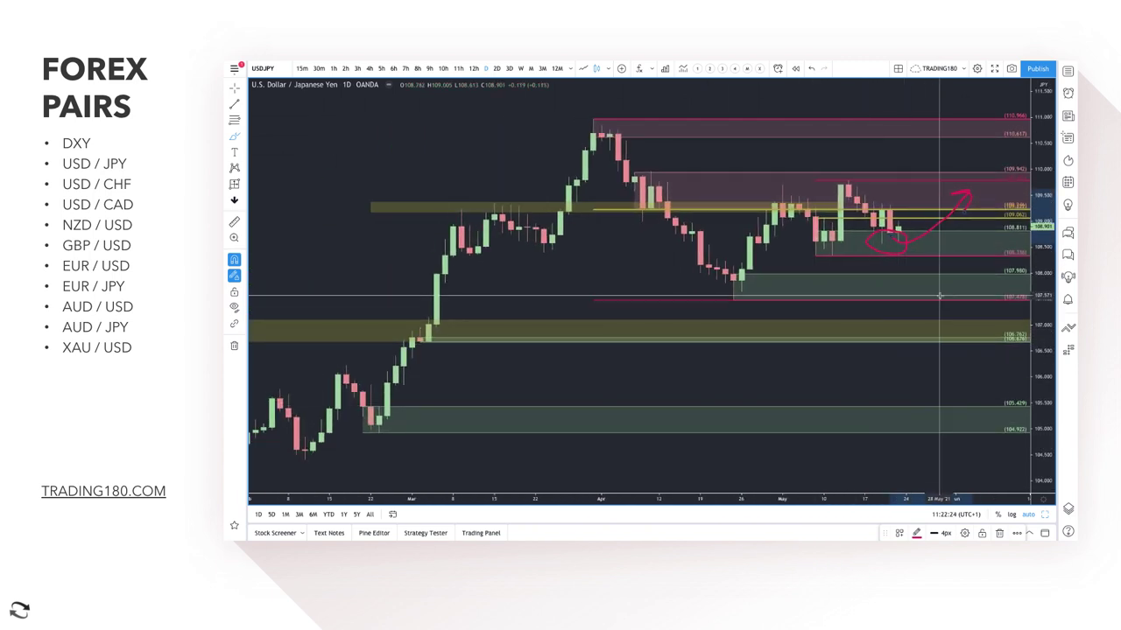
Brush a circle in the USDJPY demand zone between 107.980 and 107.478 and an arrow rising from it
{"action": "mouse_move", "coordinate": [946, 274]}
{"action": "left_mouse_down"}
{"action": "mouse_move", "coordinate": [931, 289]}
{"action": "mouse_move", "coordinate": [964, 282]}
{"action": "left_mouse_up"}
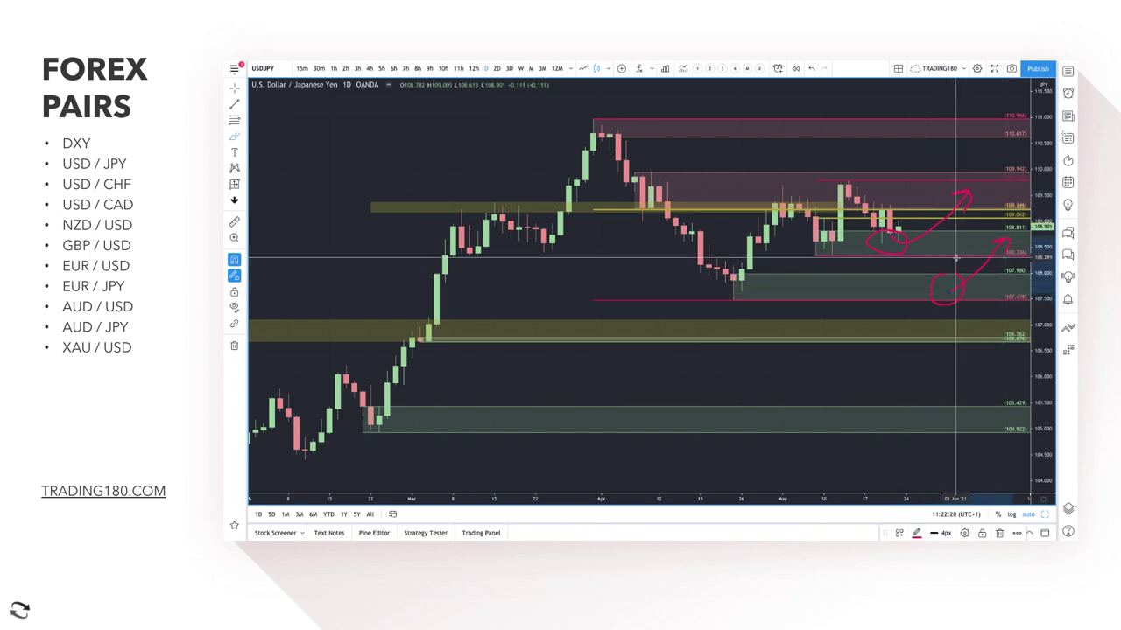
{"action": "scroll", "coordinate": [963, 276], "scroll_direction": "up", "scroll_amount": 1}
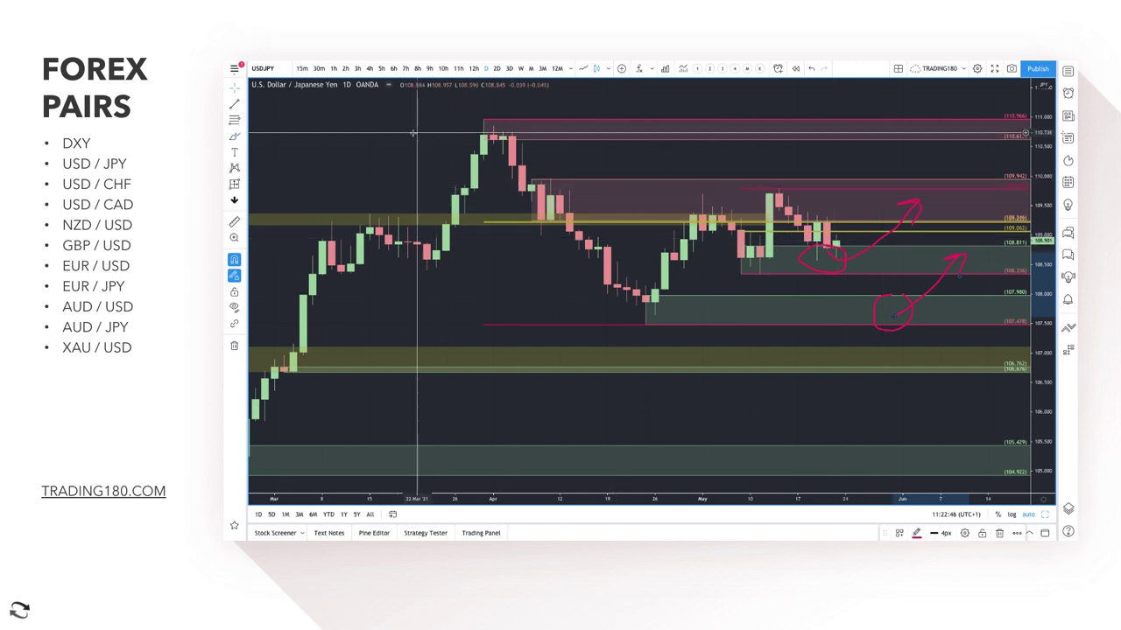
Handwrite the words "on" and "off" with the brush in the empty chart area before the late-March rally
{"action": "left_click", "coordinate": [234, 136]}
{"action": "mouse_move", "coordinate": [332, 120]}
{"action": "left_mouse_down"}
{"action": "mouse_move", "coordinate": [312, 132]}
{"action": "mouse_move", "coordinate": [335, 122]}
{"action": "mouse_move", "coordinate": [372, 133]}
{"action": "left_mouse_up"}
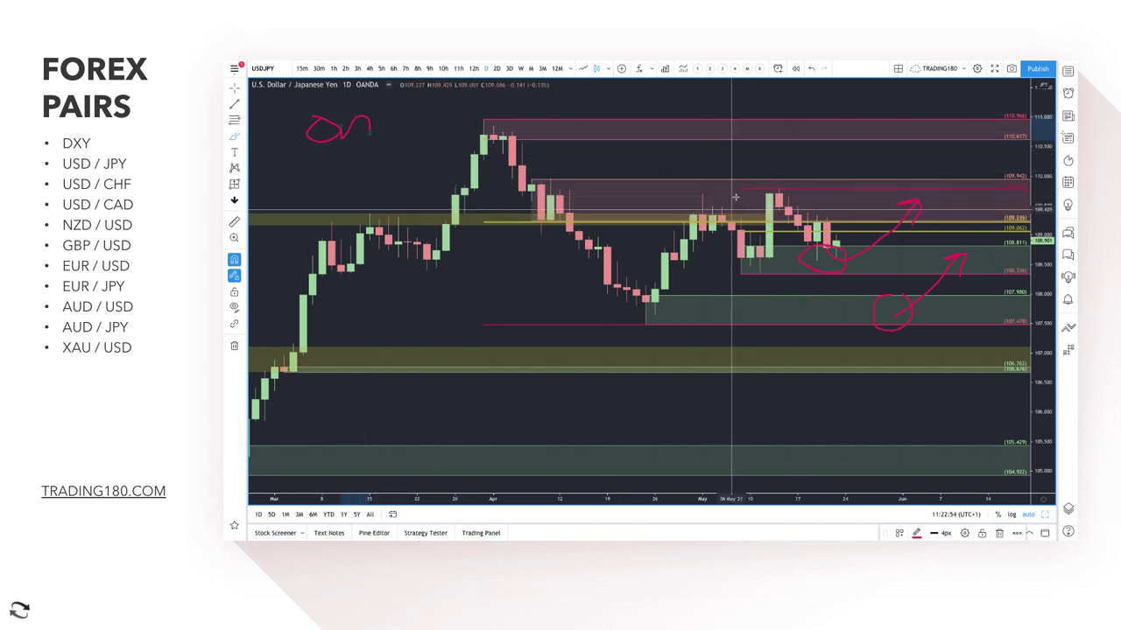
{"action": "left_click_drag", "start_coordinate": [324, 157], "coordinate": [343, 200]}
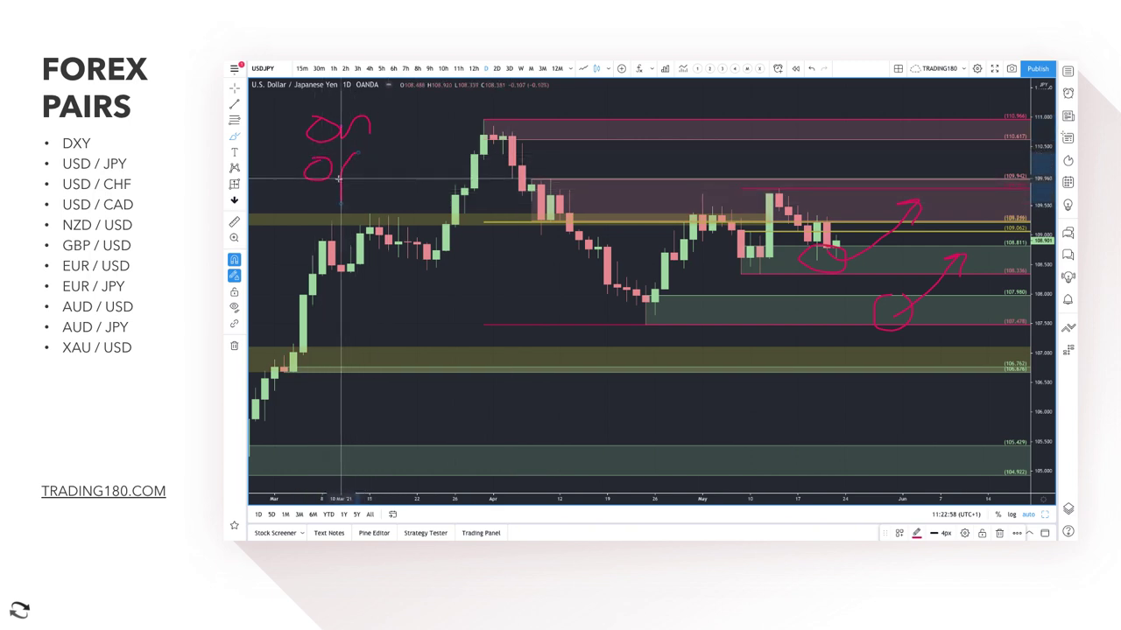
{"action": "mouse_move", "coordinate": [377, 153]}
{"action": "left_mouse_down"}
{"action": "mouse_move", "coordinate": [368, 200]}
{"action": "mouse_move", "coordinate": [348, 173]}
{"action": "mouse_move", "coordinate": [378, 173]}
{"action": "left_mouse_up"}
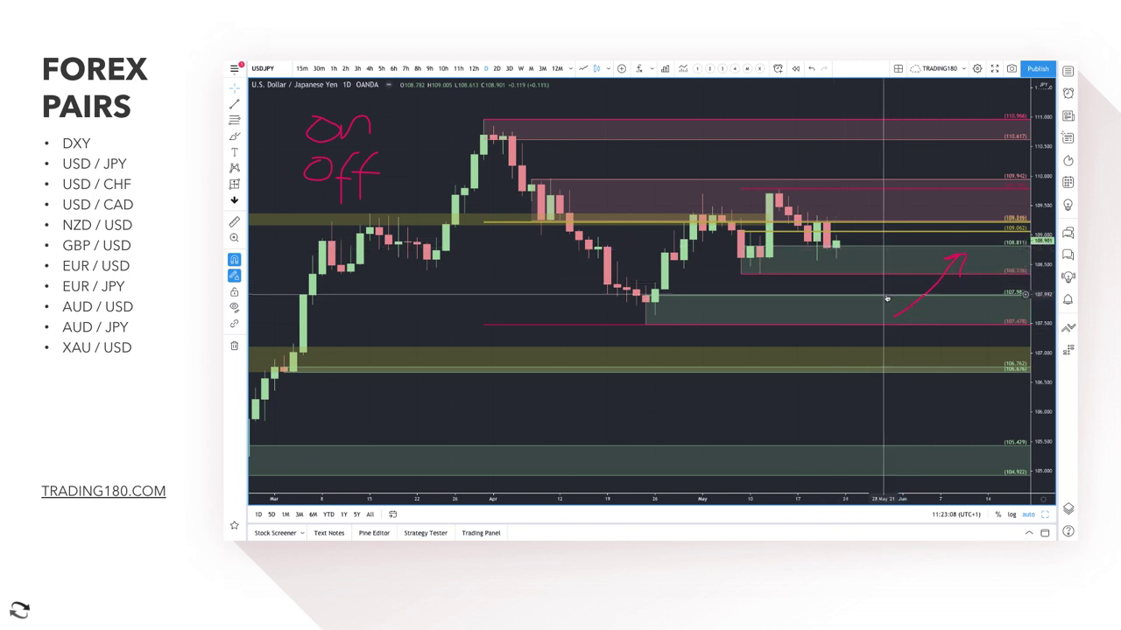
Replace the brushed circles and arrows with an arc rising from the latest candle into the supply zone and dropping into the 108.811 demand zone
{"action": "key", "text": "Delete"}
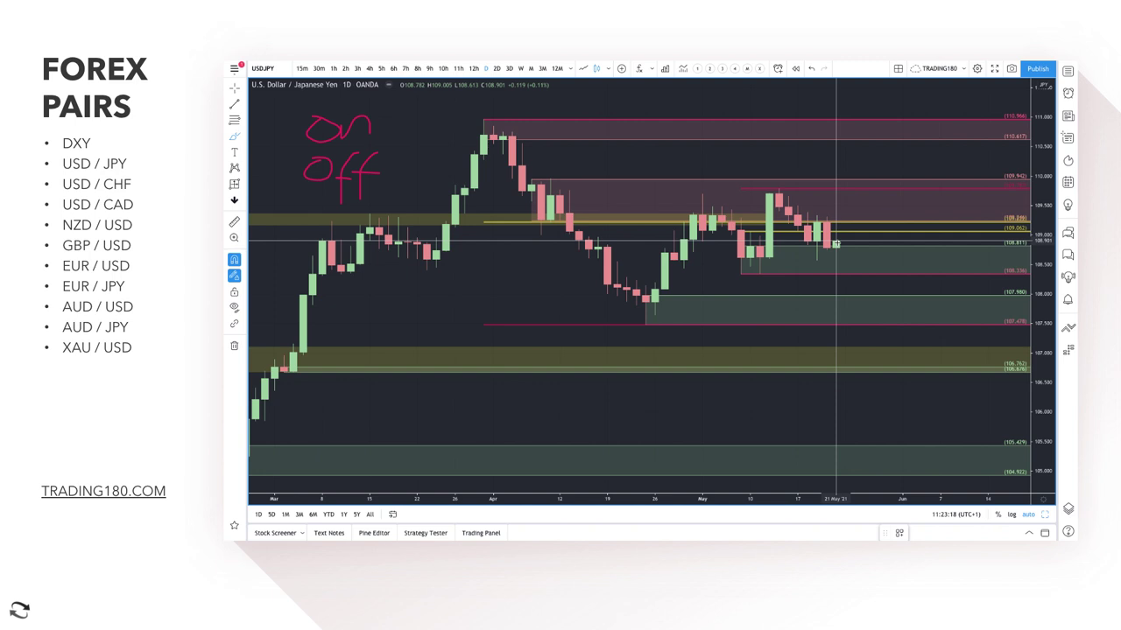
{"action": "mouse_move", "coordinate": [836, 244]}
{"action": "left_mouse_down"}
{"action": "mouse_move", "coordinate": [852, 217]}
{"action": "mouse_move", "coordinate": [893, 223]}
{"action": "mouse_move", "coordinate": [905, 248]}
{"action": "mouse_move", "coordinate": [921, 251]}
{"action": "left_mouse_up"}
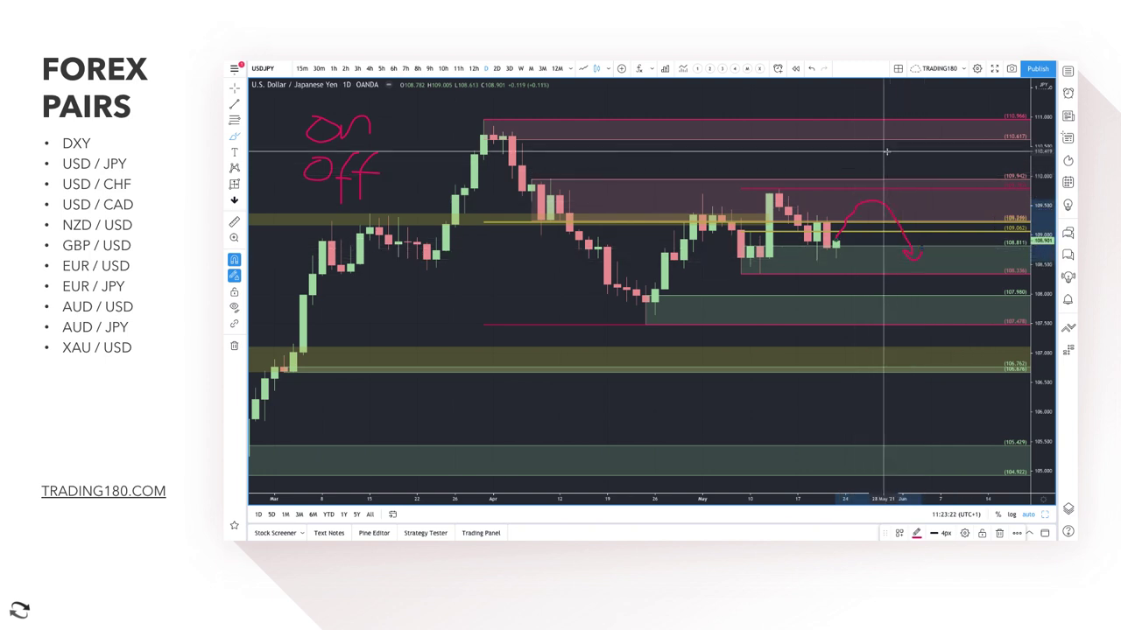
{"action": "mouse_move", "coordinate": [876, 137]}
{"action": "left_mouse_down"}
{"action": "mouse_move", "coordinate": [931, 184]}
{"action": "mouse_move", "coordinate": [945, 168]}
{"action": "left_mouse_up"}
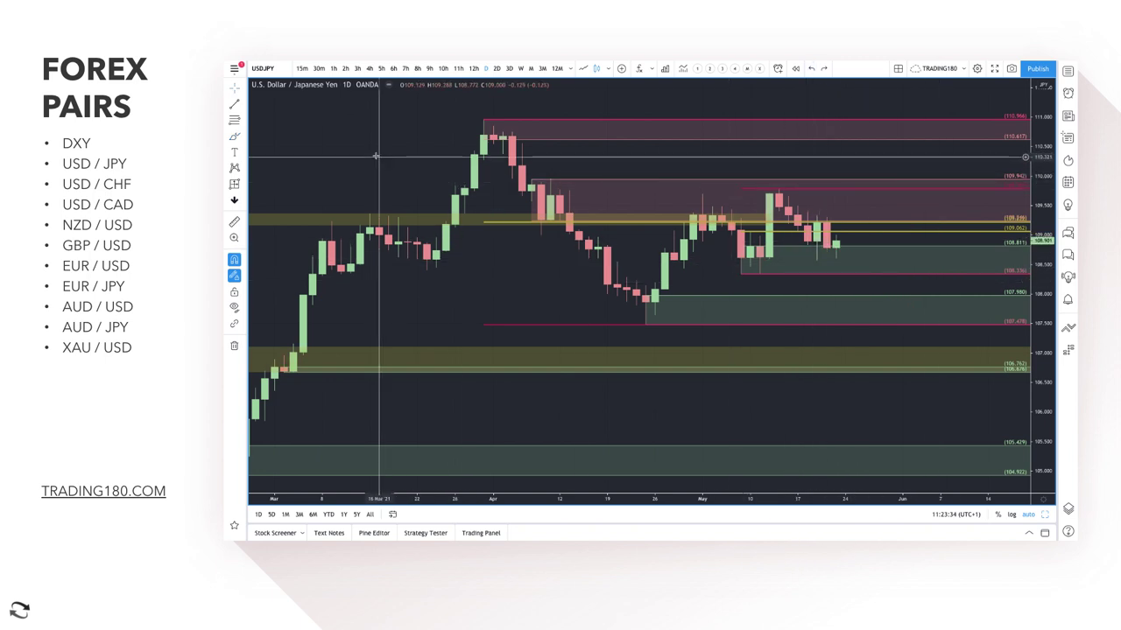
Switch to the daily USDCHF chart and brush a circle around the latest lows above the 0.89637 demand zone with a rising arrow
{"action": "right_click", "coordinate": [469, 205]}
{"action": "left_click", "coordinate": [356, 158]}
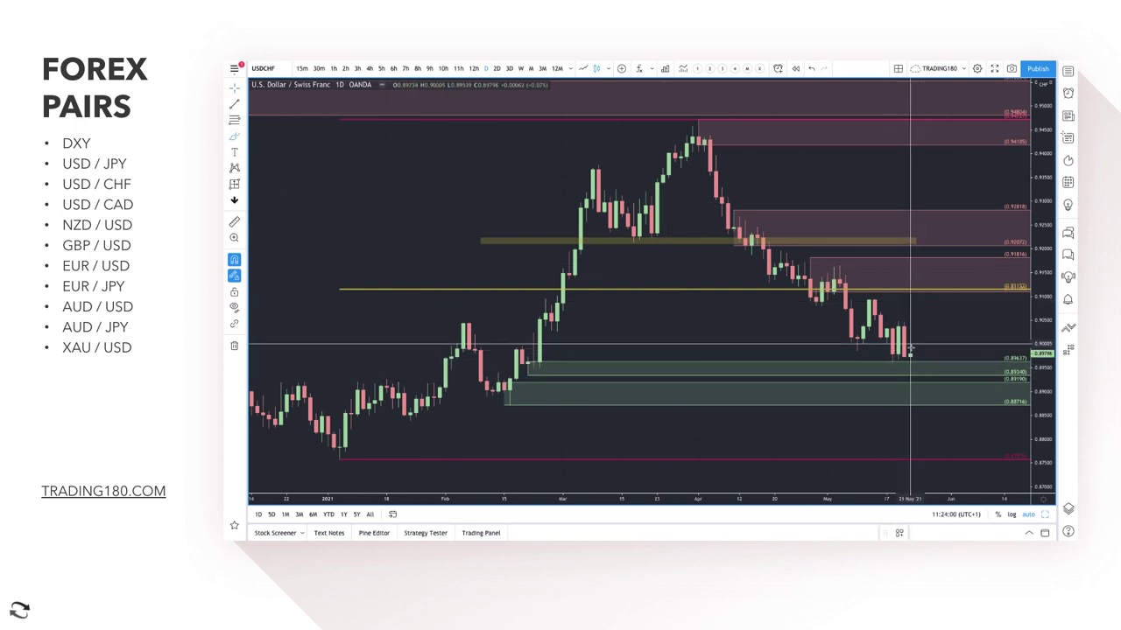
{"action": "mouse_move", "coordinate": [893, 351]}
{"action": "left_mouse_down"}
{"action": "mouse_move", "coordinate": [893, 370]}
{"action": "mouse_move", "coordinate": [931, 375]}
{"action": "mouse_move", "coordinate": [893, 331]}
{"action": "mouse_move", "coordinate": [958, 303]}
{"action": "mouse_move", "coordinate": [961, 317]}
{"action": "left_mouse_up"}
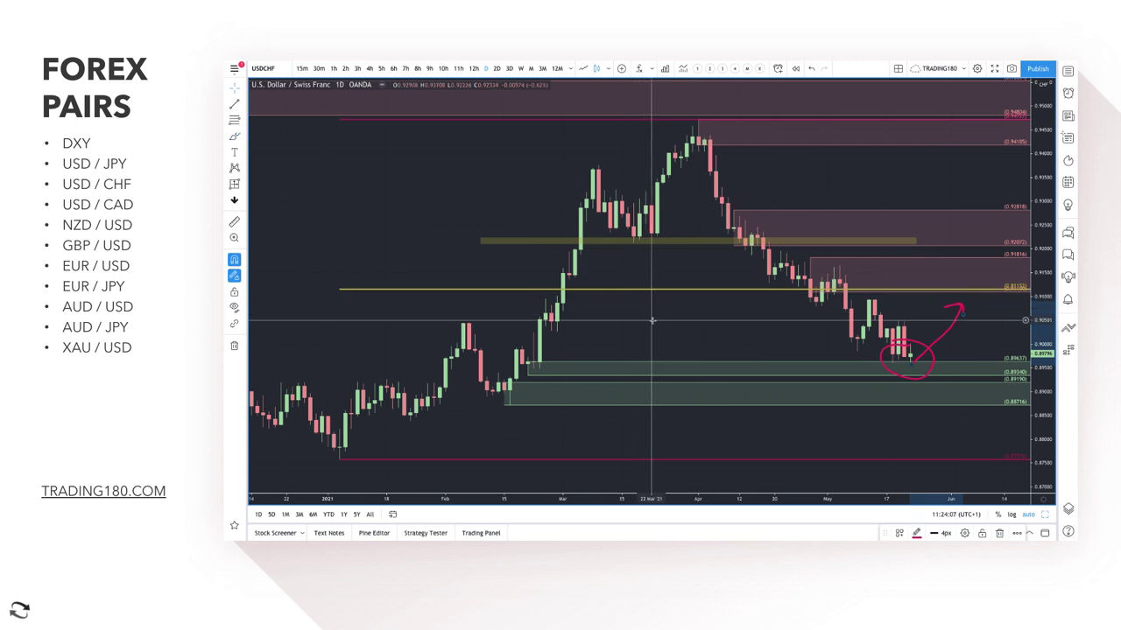
Replace the circle and arrow with a brushed arrow rising from the latest candle into the supply zone below 0.91816
{"action": "right_click", "coordinate": [939, 343]}
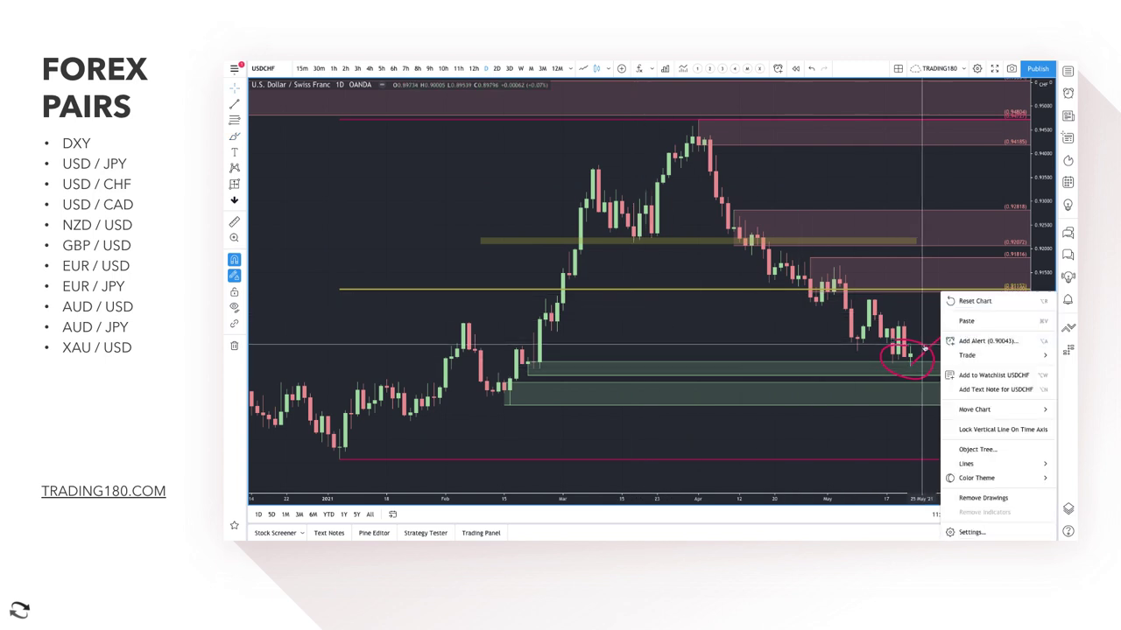
{"action": "left_click", "coordinate": [924, 349]}
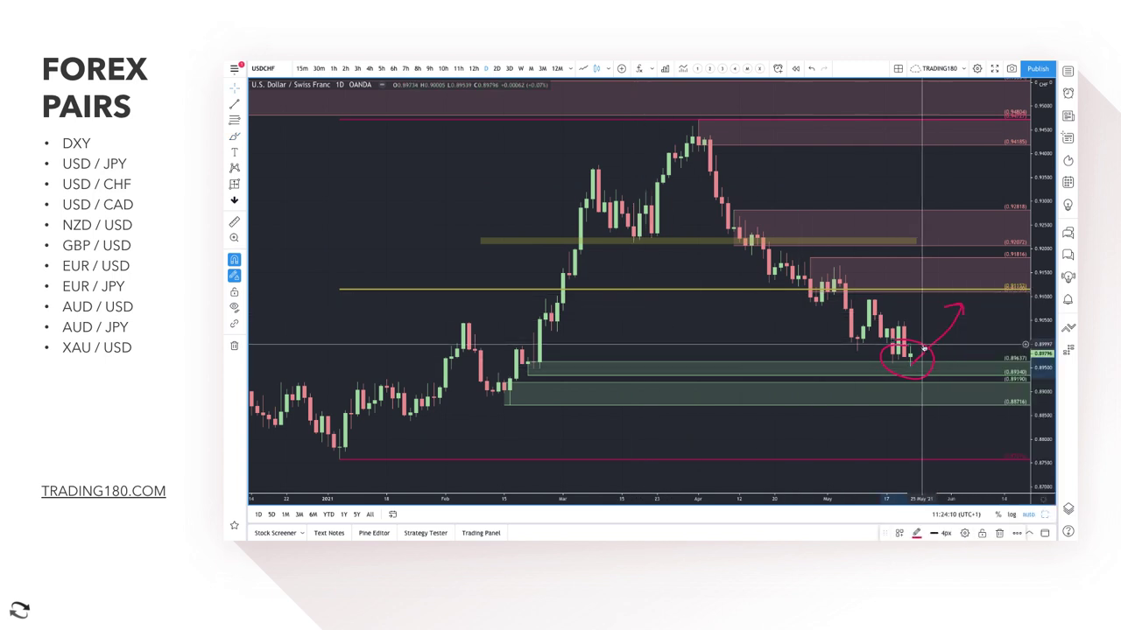
{"action": "key", "text": "Delete"}
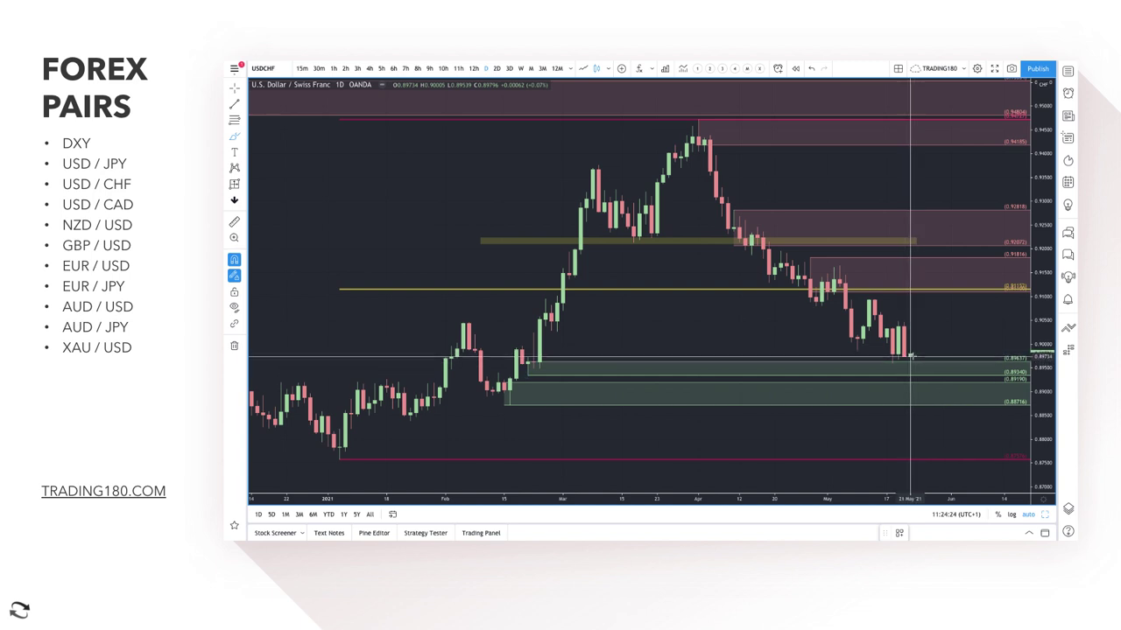
{"action": "left_click_drag", "start_coordinate": [910, 357], "coordinate": [954, 266]}
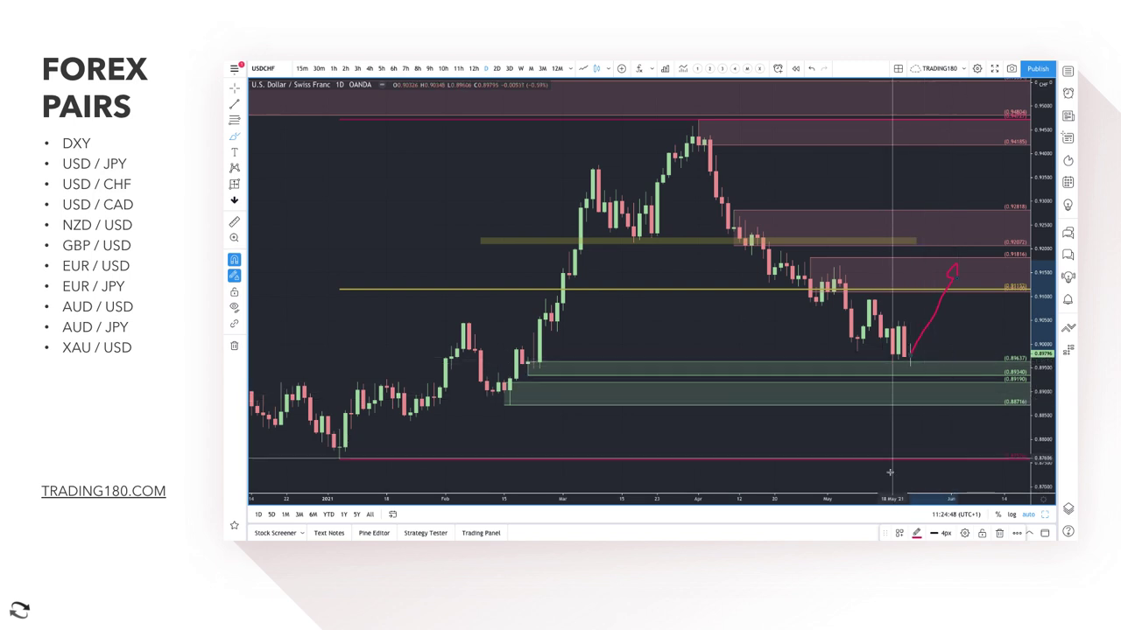
Mark a USDCHF zone from 0.90150 up to the mid-May high at 0.90939 and apply the 1. SUPPLY template
{"action": "left_click", "coordinate": [234, 121]}
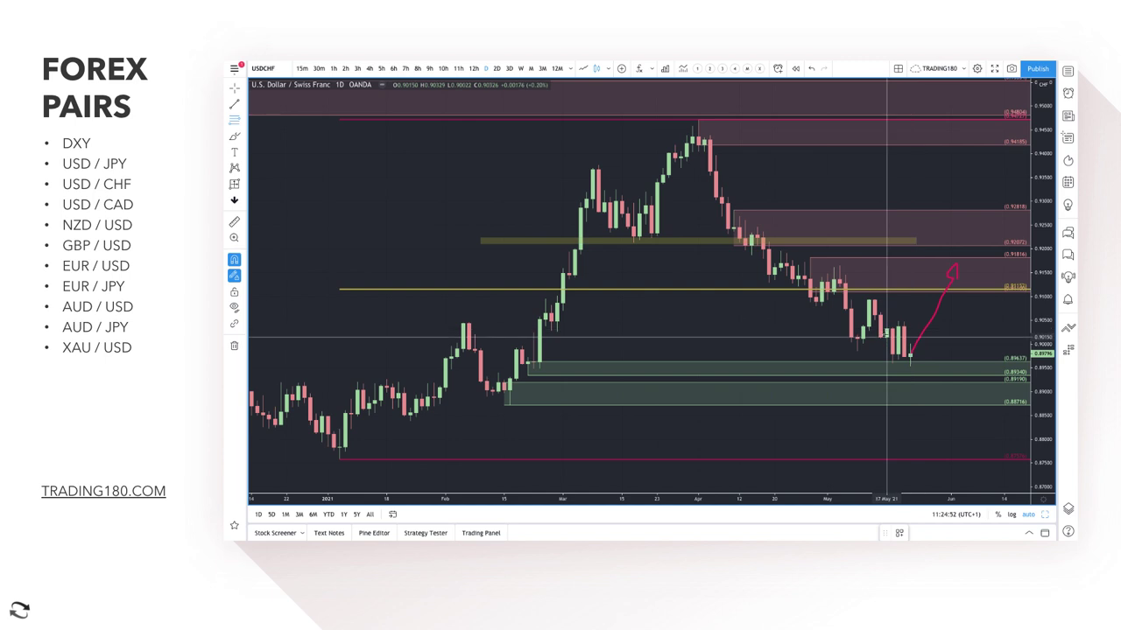
{"action": "left_click", "coordinate": [877, 318]}
{"action": "left_click", "coordinate": [869, 300]}
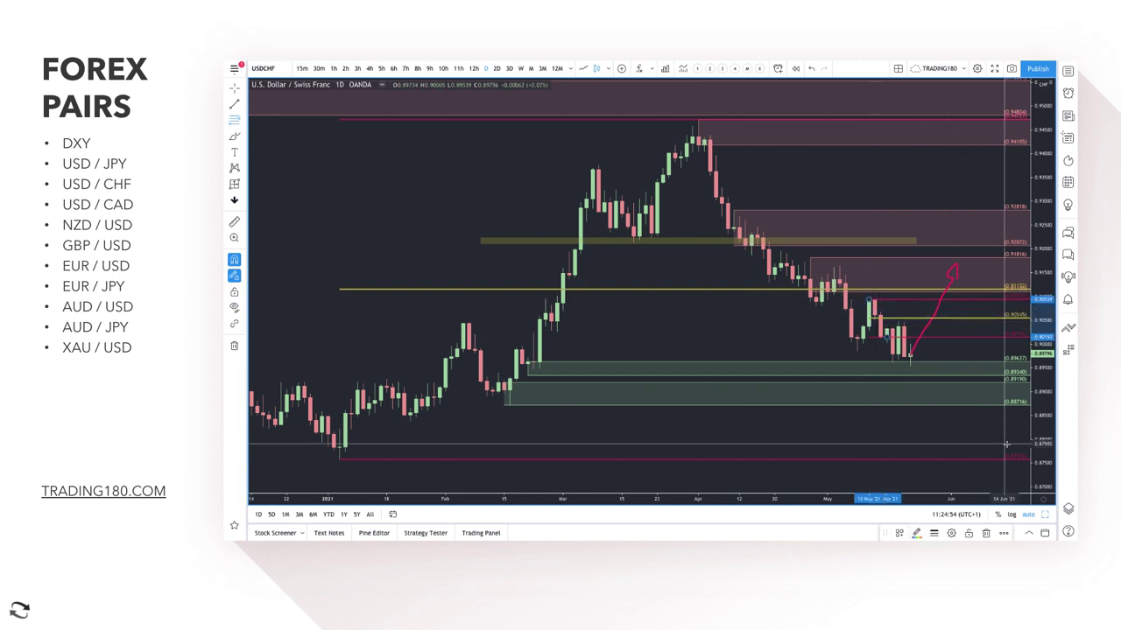
{"action": "left_click", "coordinate": [901, 533]}
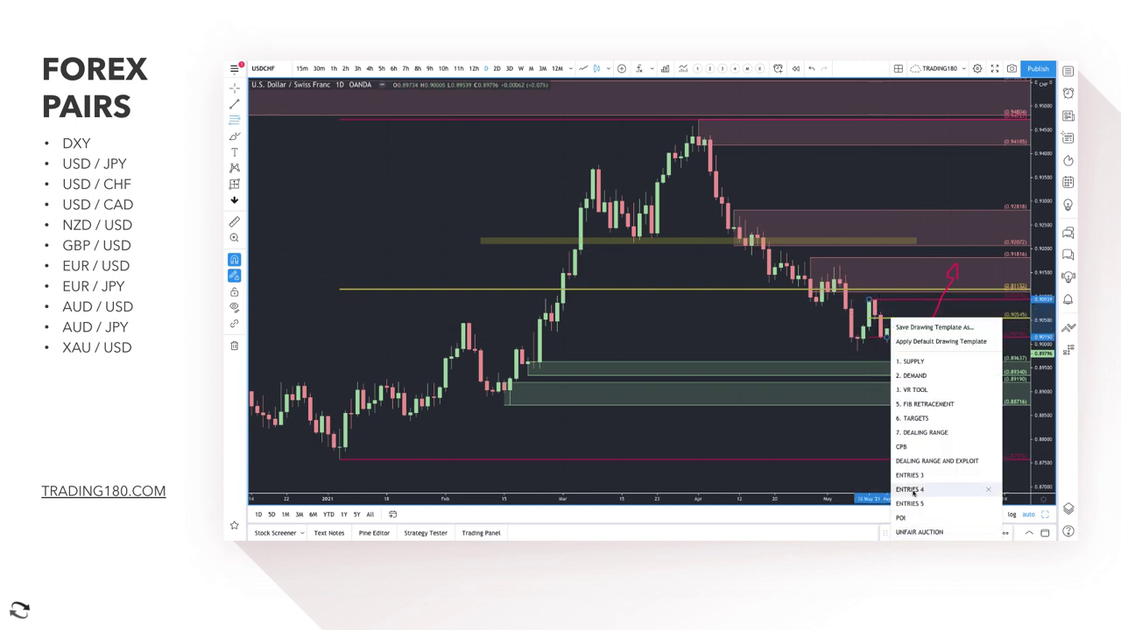
{"action": "left_click", "coordinate": [932, 365]}
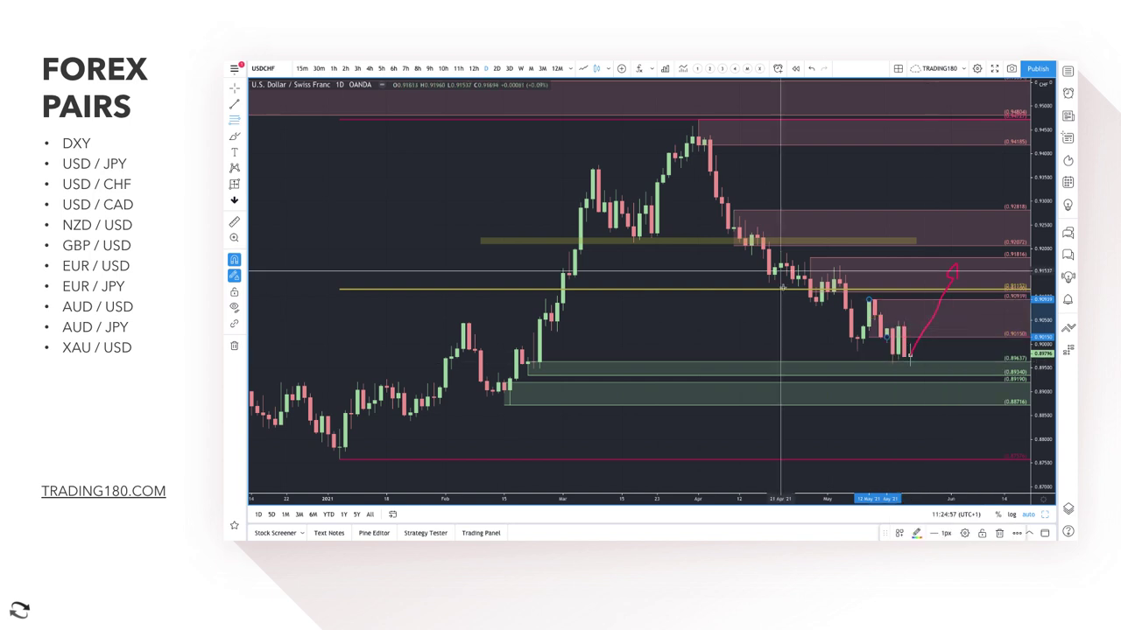
Brush a circle inside the 0.90939–0.90150 supply zone and an arrow dropping from it into the demand zone
{"action": "left_click", "coordinate": [234, 136]}
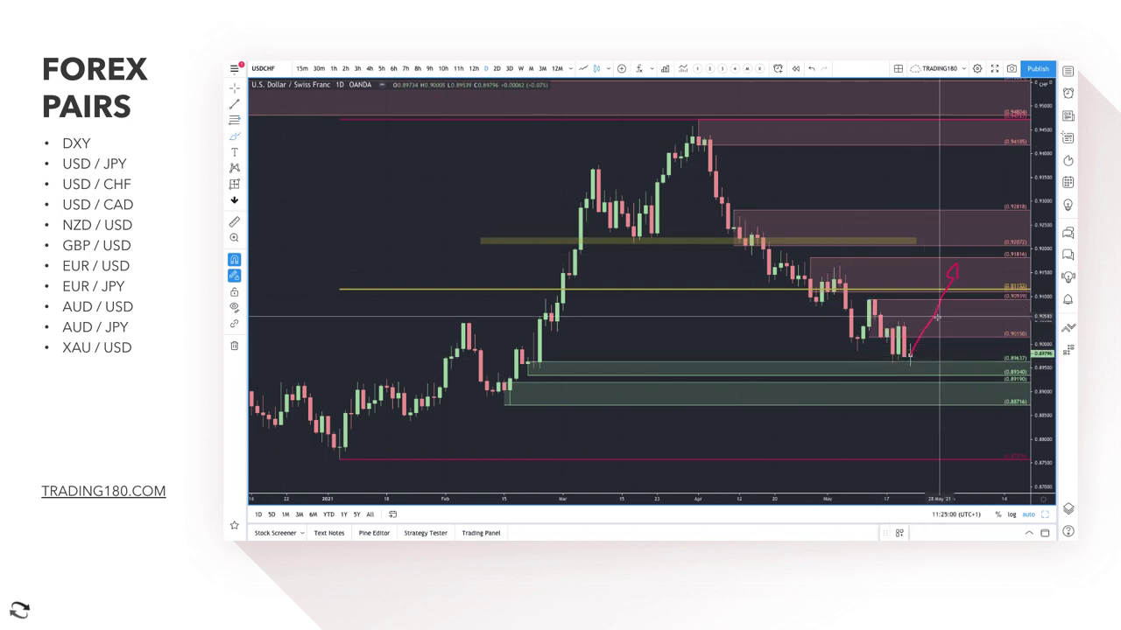
{"action": "mouse_move", "coordinate": [940, 307]}
{"action": "left_mouse_down"}
{"action": "mouse_move", "coordinate": [938, 333]}
{"action": "mouse_move", "coordinate": [933, 310]}
{"action": "mouse_move", "coordinate": [971, 372]}
{"action": "mouse_move", "coordinate": [980, 350]}
{"action": "left_mouse_up"}
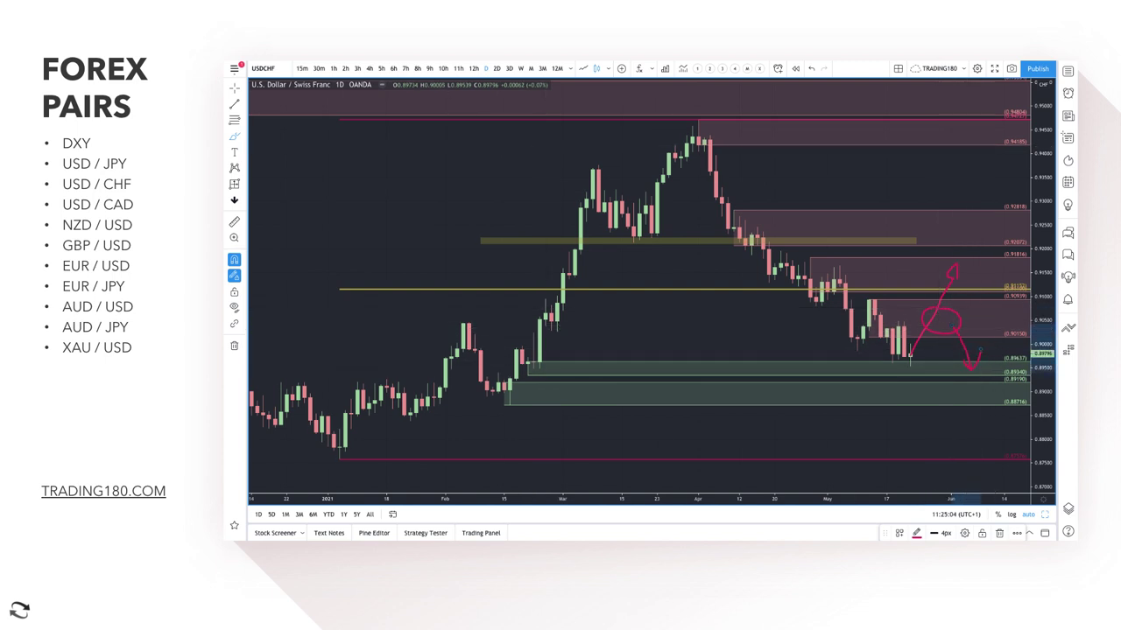
Examine price action around the new supply zone on the 1-hour USDCHF chart and return to the daily timeframe
{"action": "left_click", "coordinate": [333, 69]}
{"action": "scroll", "coordinate": [648, 254], "scroll_direction": "up", "scroll_amount": 5}
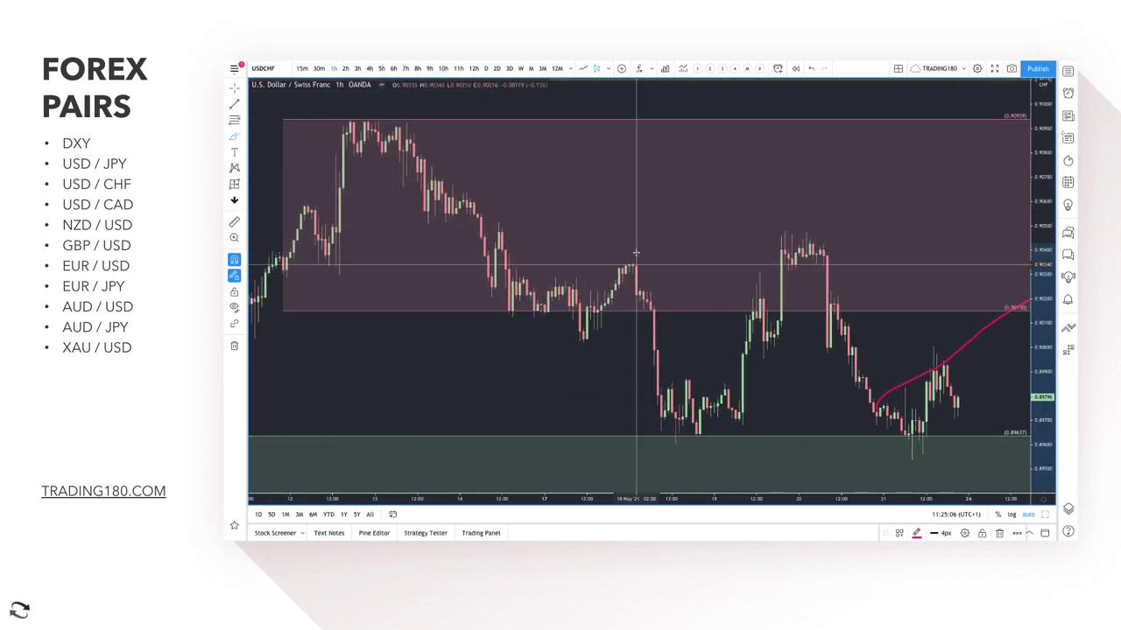
{"action": "scroll", "coordinate": [636, 253], "scroll_direction": "down", "scroll_amount": 1}
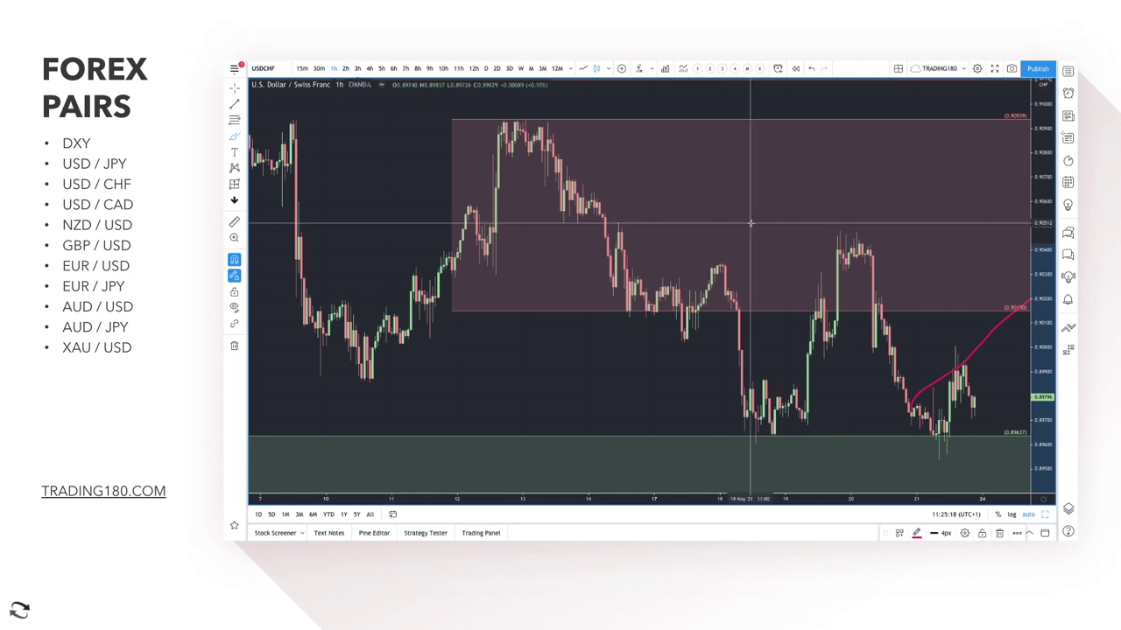
{"action": "left_click", "coordinate": [486, 68]}
{"action": "scroll", "coordinate": [806, 316], "scroll_direction": "up", "scroll_amount": 3}
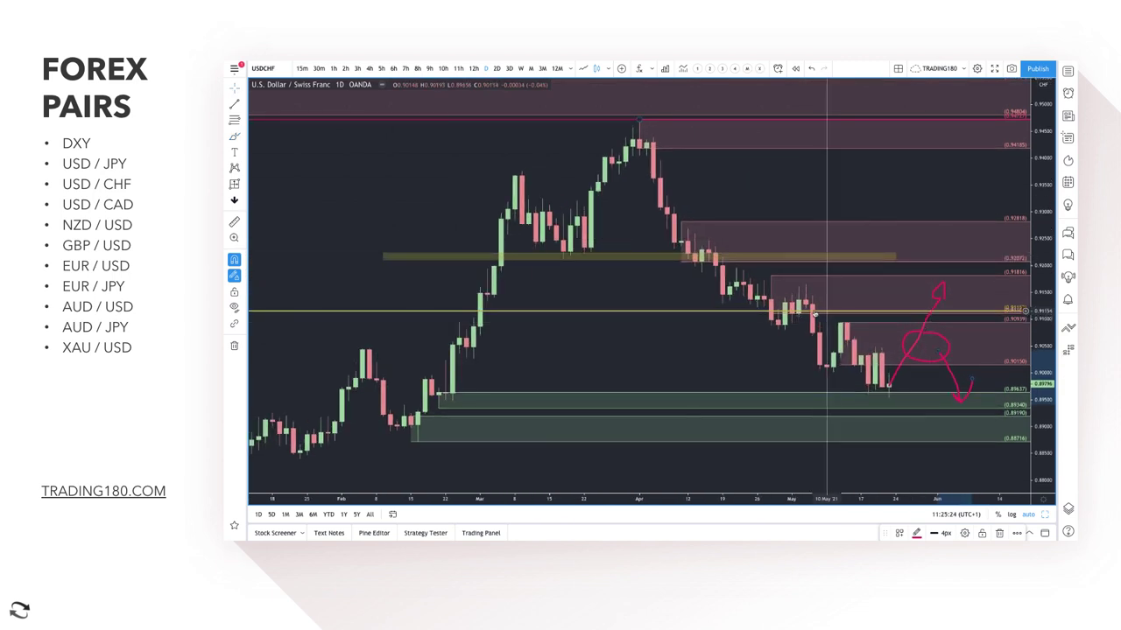
Switch to the daily USDCAD chart and mark a supply zone between 1.22034 and 1.21342 at the mid-May high
{"action": "left_click", "coordinate": [792, 311]}
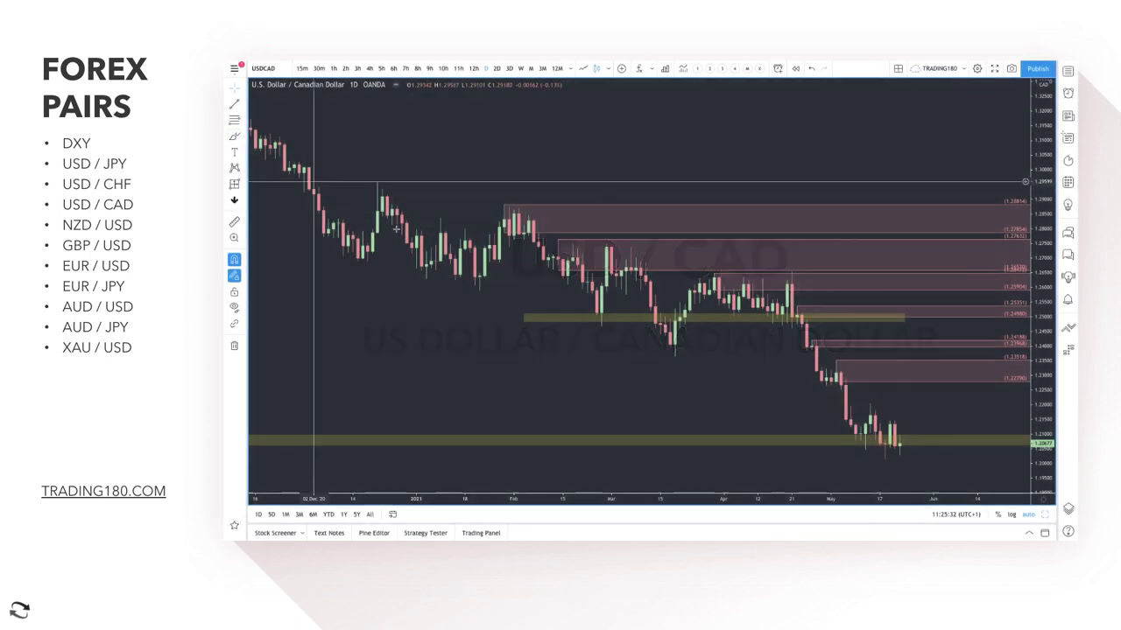
{"action": "scroll", "coordinate": [902, 454], "scroll_direction": "up", "scroll_amount": 4}
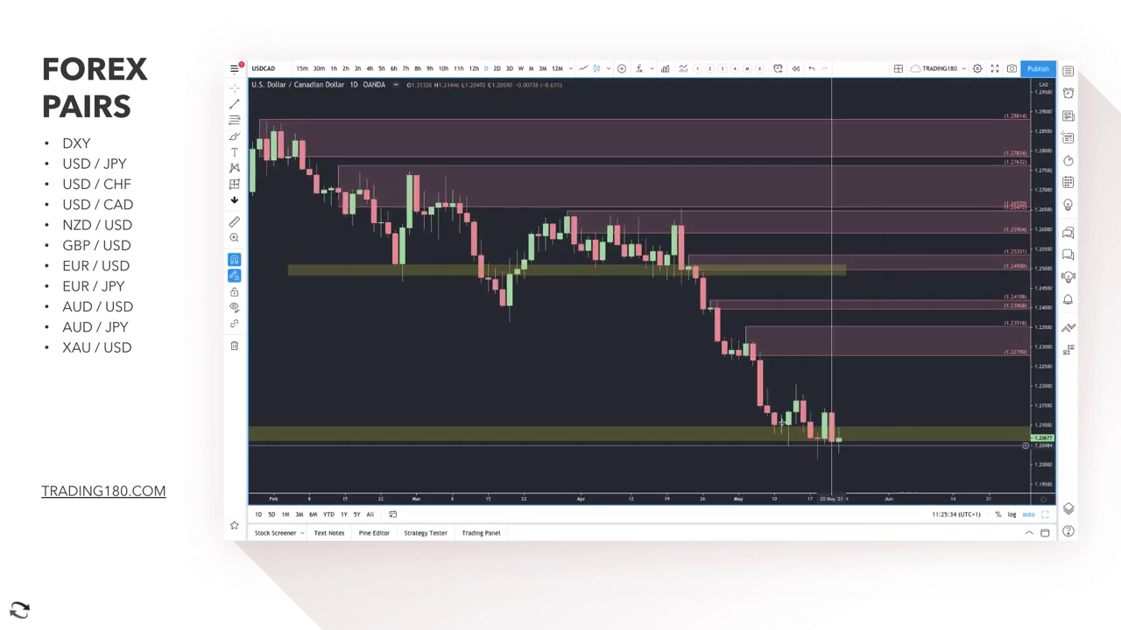
{"action": "left_click", "coordinate": [234, 121]}
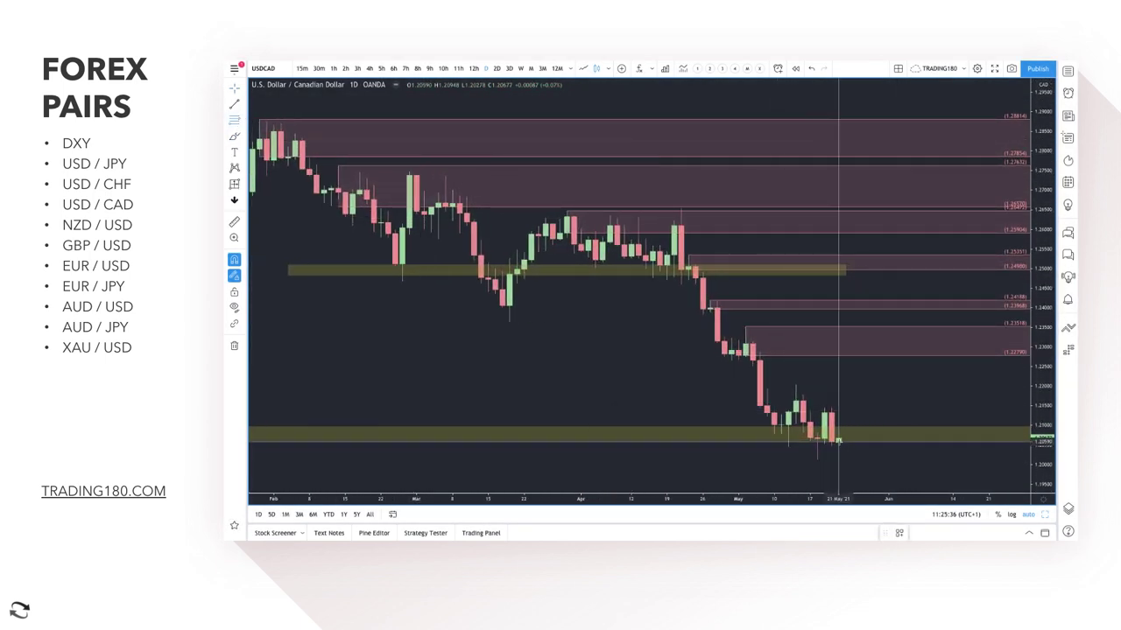
{"action": "left_click_drag", "start_coordinate": [796, 410], "coordinate": [797, 380]}
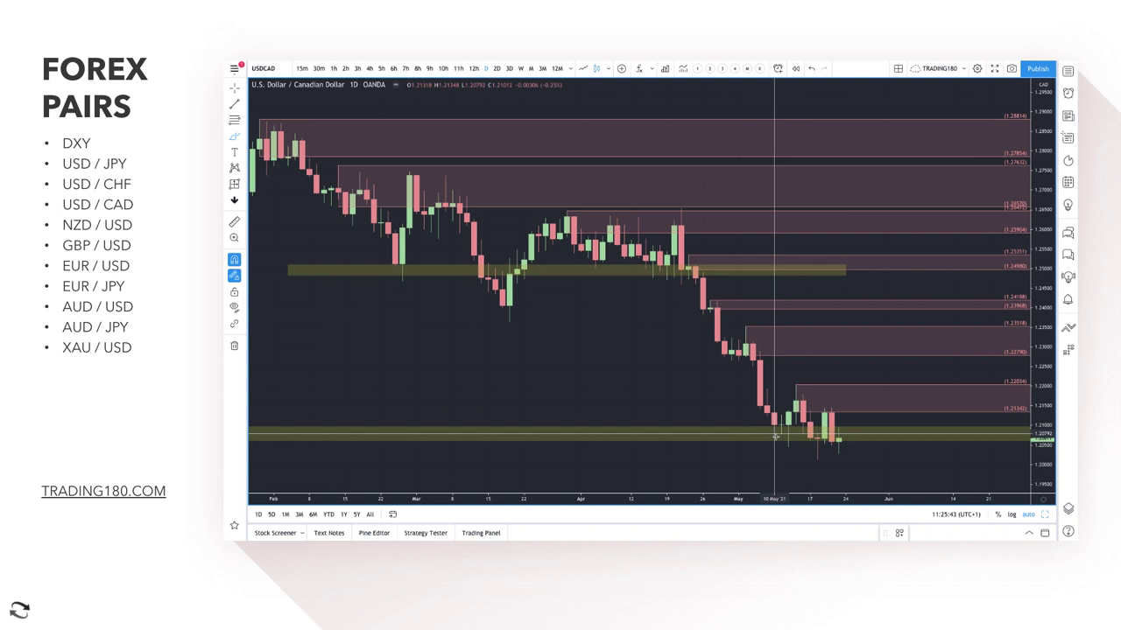
Brush the latest USDCAD swing from the 18 May low up to the supply zone and back down, and erase the strokes
{"action": "mouse_move", "coordinate": [817, 457]}
{"action": "left_mouse_down"}
{"action": "mouse_move", "coordinate": [826, 410]}
{"action": "mouse_move", "coordinate": [838, 440]}
{"action": "mouse_move", "coordinate": [866, 395]}
{"action": "mouse_move", "coordinate": [887, 432]}
{"action": "mouse_move", "coordinate": [895, 420]}
{"action": "left_mouse_up"}
{"action": "mouse_move", "coordinate": [881, 342]}
{"action": "left_mouse_down"}
{"action": "mouse_move", "coordinate": [916, 390]}
{"action": "mouse_move", "coordinate": [921, 378]}
{"action": "left_mouse_up"}
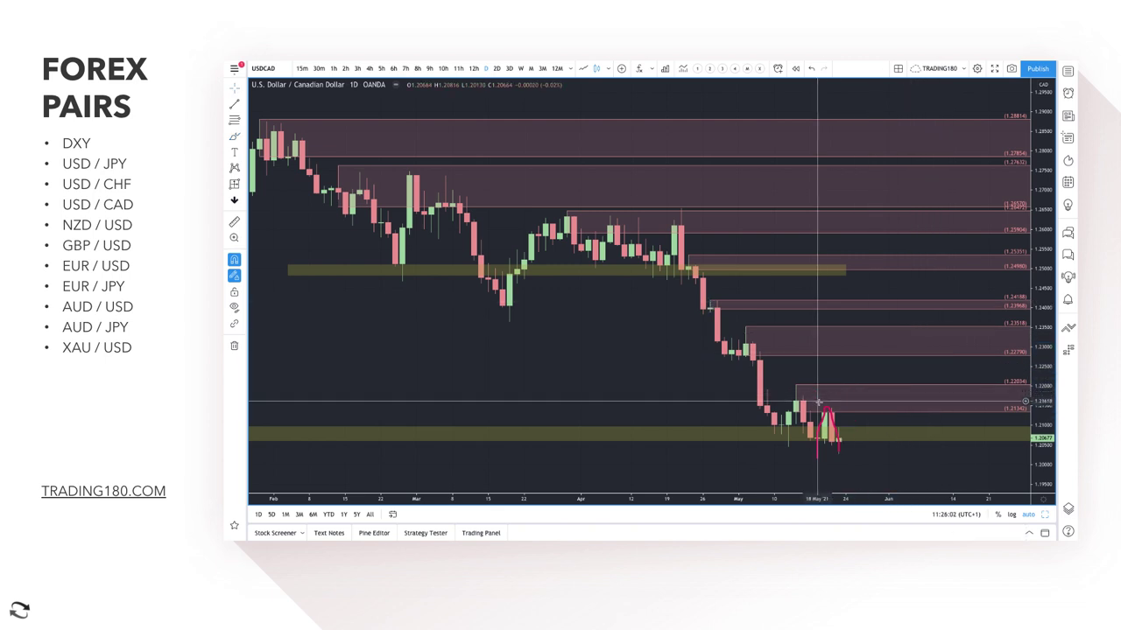
{"action": "key", "text": "Delete"}
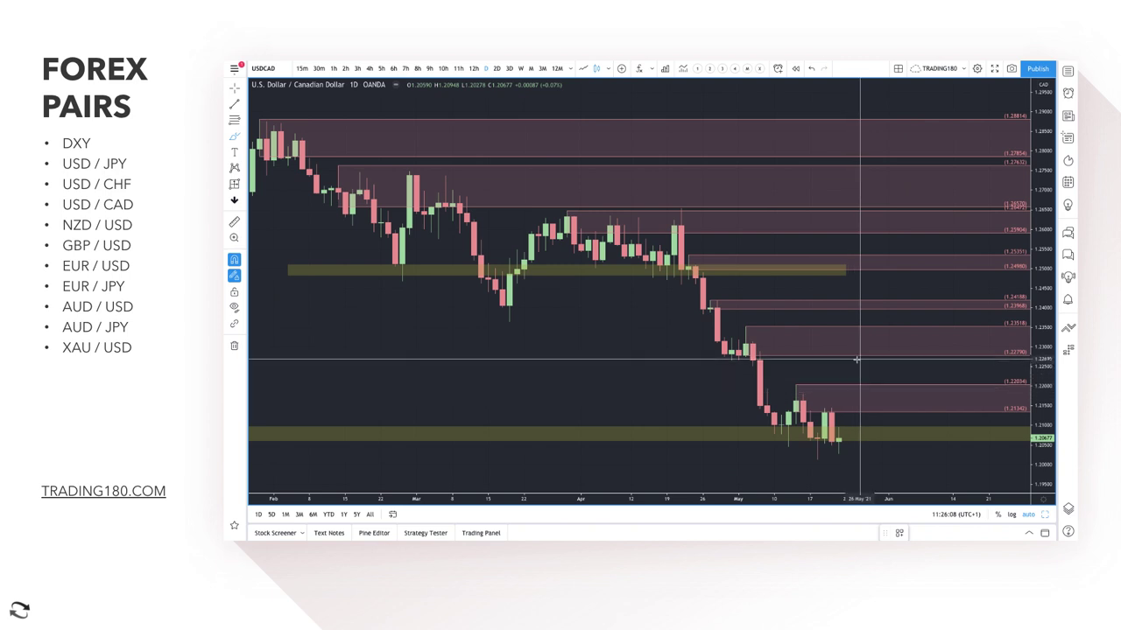
Brush a path rising into the 1.22790–1.23518 supply zone and turning down, plus an arrow dropping from the 1.23968 zone
{"action": "mouse_move", "coordinate": [837, 439]}
{"action": "left_mouse_down"}
{"action": "mouse_move", "coordinate": [852, 398]}
{"action": "mouse_move", "coordinate": [893, 350]}
{"action": "mouse_move", "coordinate": [925, 368]}
{"action": "mouse_move", "coordinate": [935, 391]}
{"action": "left_mouse_up"}
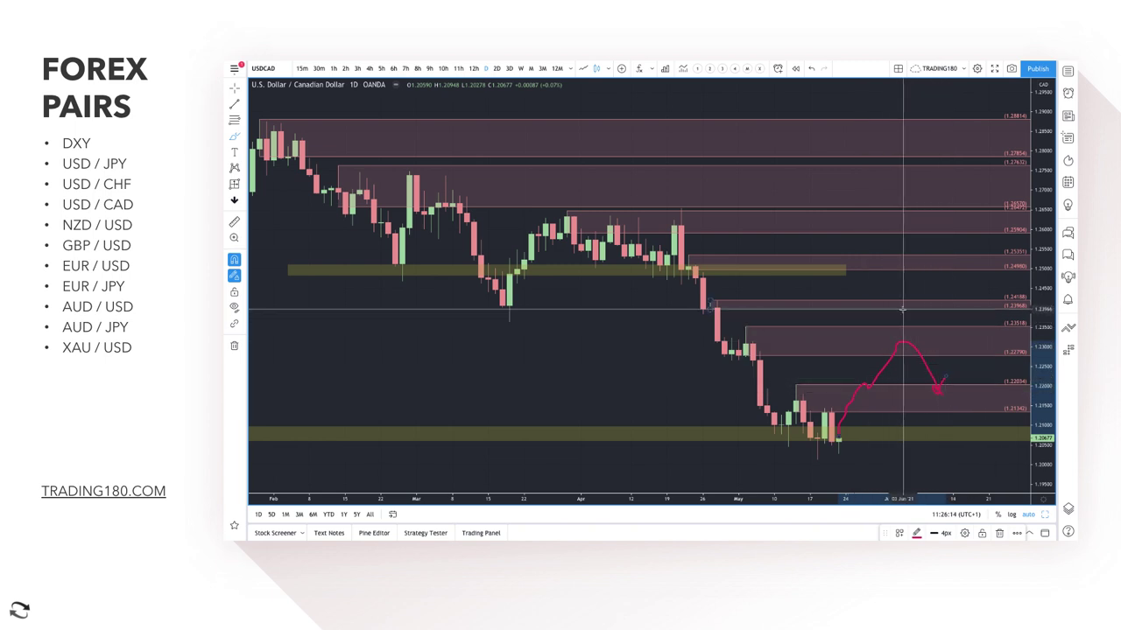
{"action": "left_click_drag", "start_coordinate": [911, 308], "coordinate": [936, 332]}
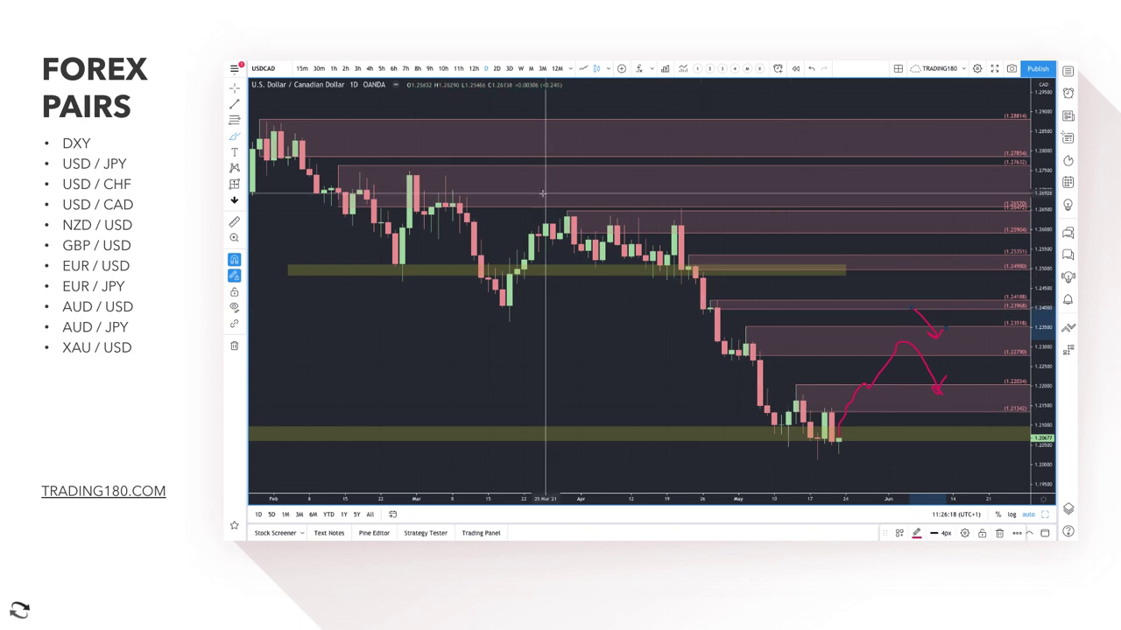
Replace the projected path with one rising from the latest candle through the 1.21342–1.22034 zone towards the 1.22790 supply zone
{"action": "scroll", "coordinate": [795, 305], "scroll_direction": "down", "scroll_amount": 5}
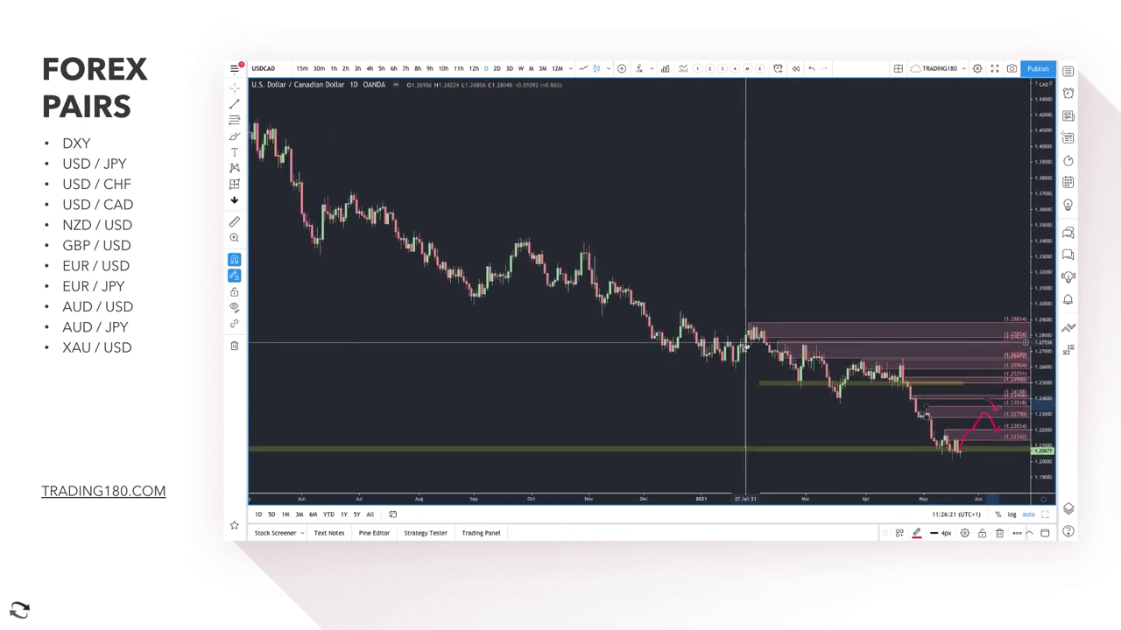
{"action": "scroll", "coordinate": [747, 346], "scroll_direction": "up", "scroll_amount": 4}
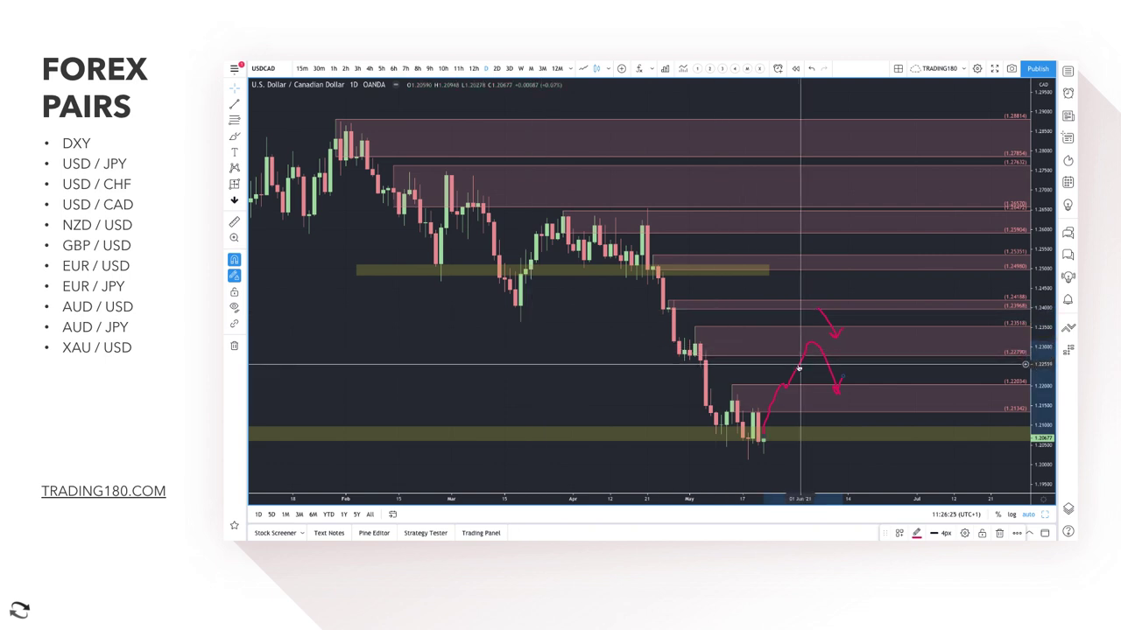
{"action": "left_click", "coordinate": [233, 137]}
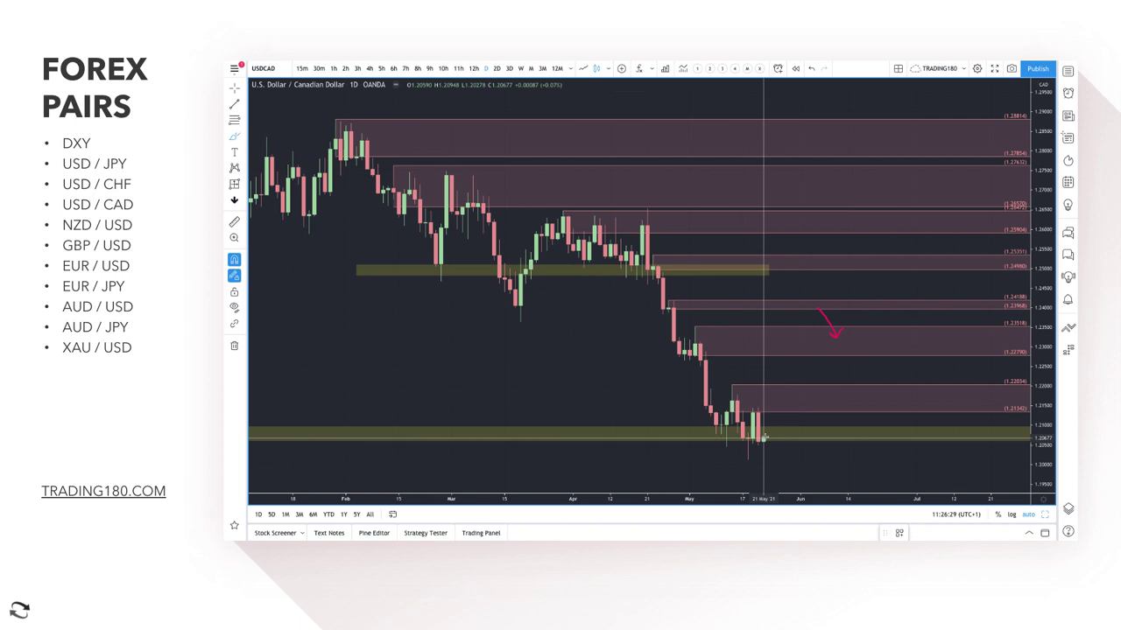
{"action": "left_click_drag", "start_coordinate": [763, 438], "coordinate": [810, 366]}
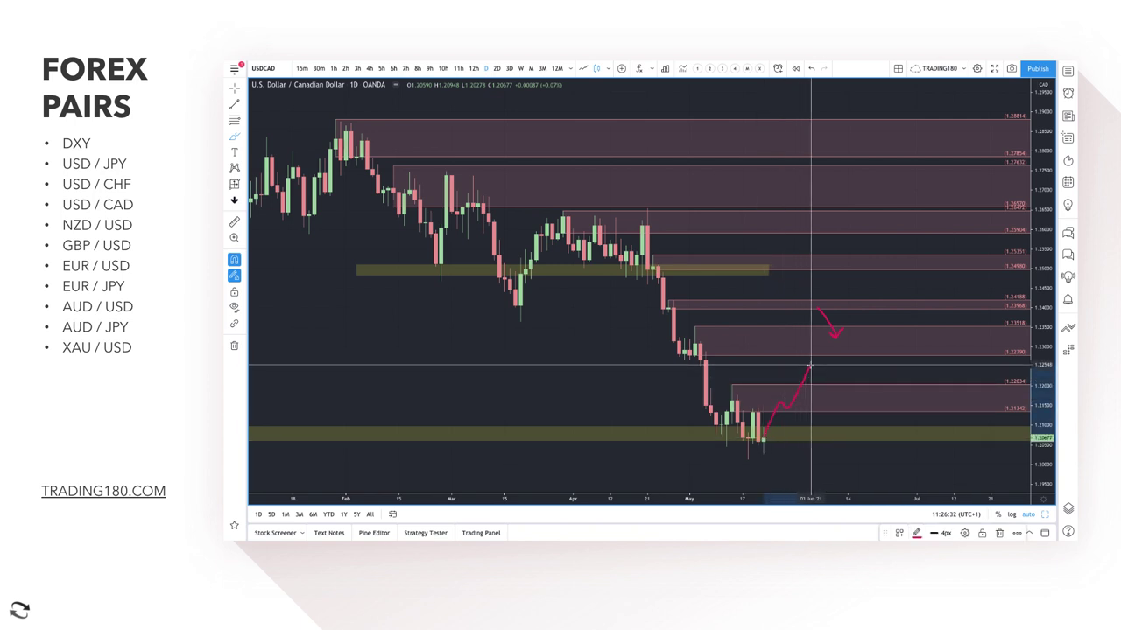
Brush a further move from the top of the USDCAD projected path down towards the 1.22034–1.21342 supply zone
{"action": "mouse_move", "coordinate": [806, 363]}
{"action": "left_mouse_down"}
{"action": "mouse_move", "coordinate": [821, 368]}
{"action": "mouse_move", "coordinate": [852, 453]}
{"action": "mouse_move", "coordinate": [907, 375]}
{"action": "mouse_move", "coordinate": [912, 393]}
{"action": "left_mouse_up"}
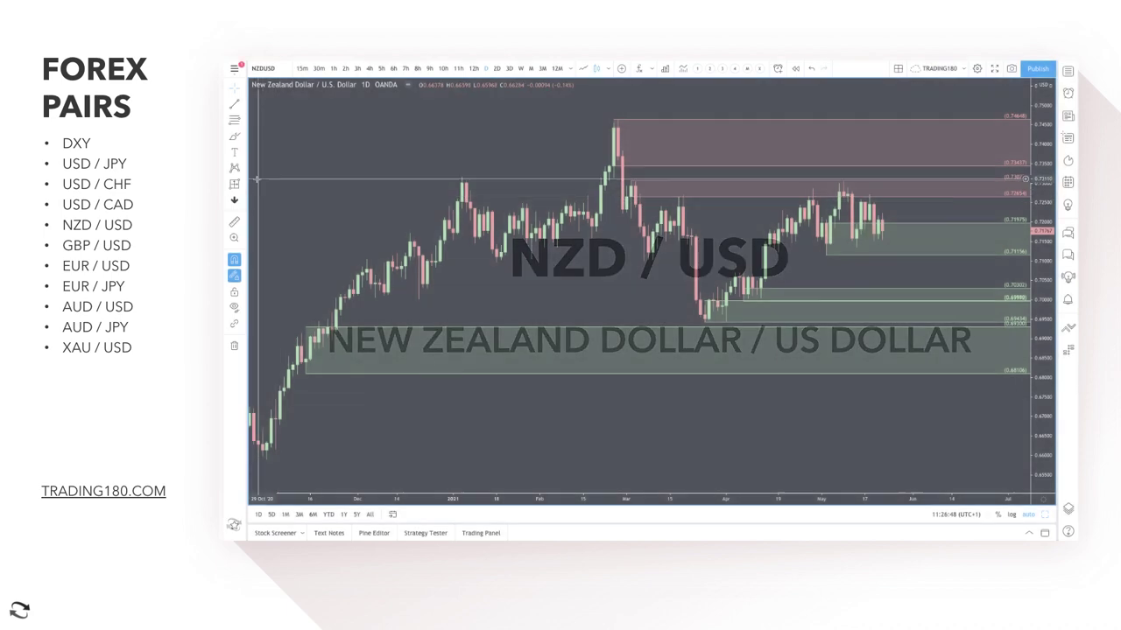
On the daily NZDUSD chart, brush a path rising to a circle at the 0.73072 supply zone and circle the 0.73437–0.74648 zone
{"action": "scroll", "coordinate": [733, 312], "scroll_direction": "up", "scroll_amount": 4}
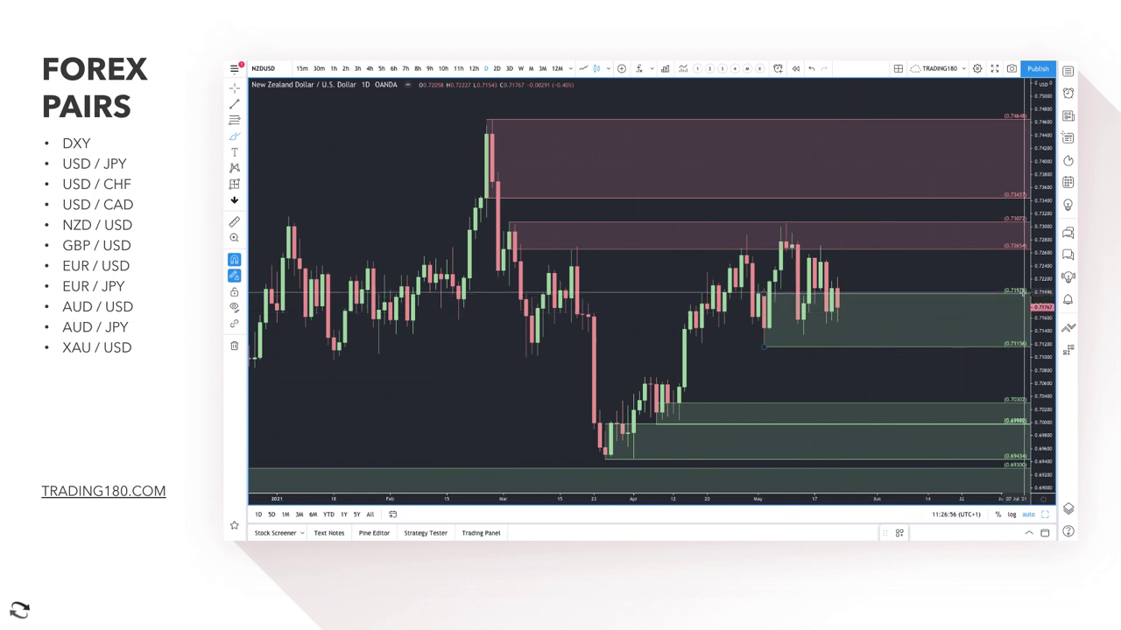
{"action": "left_click_drag", "start_coordinate": [836, 311], "coordinate": [900, 218]}
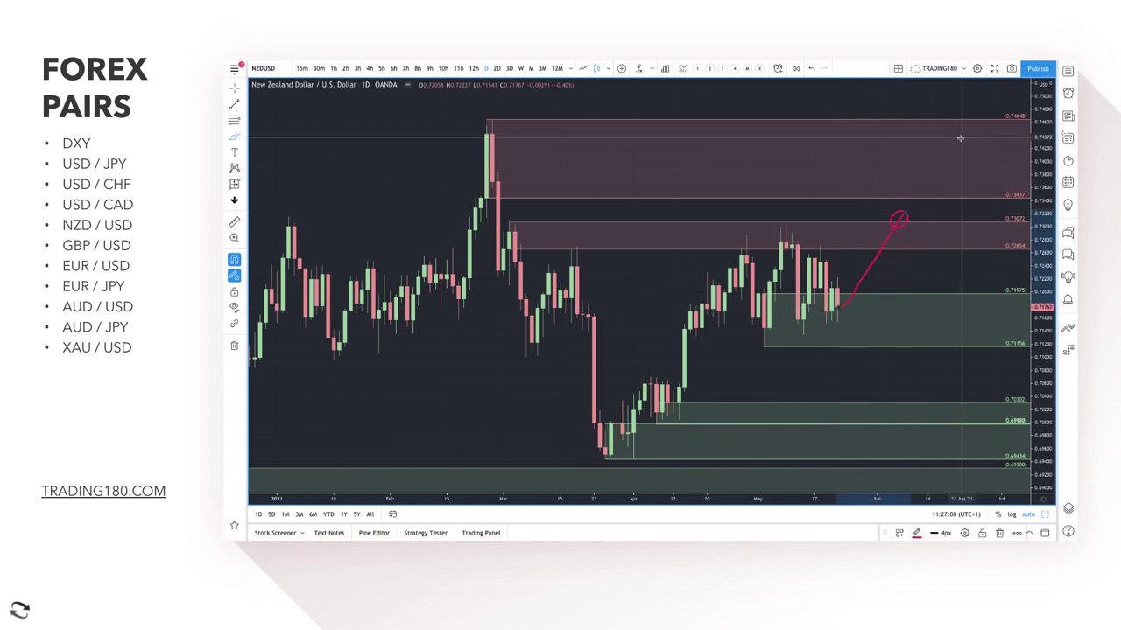
{"action": "left_click_drag", "start_coordinate": [935, 129], "coordinate": [932, 131]}
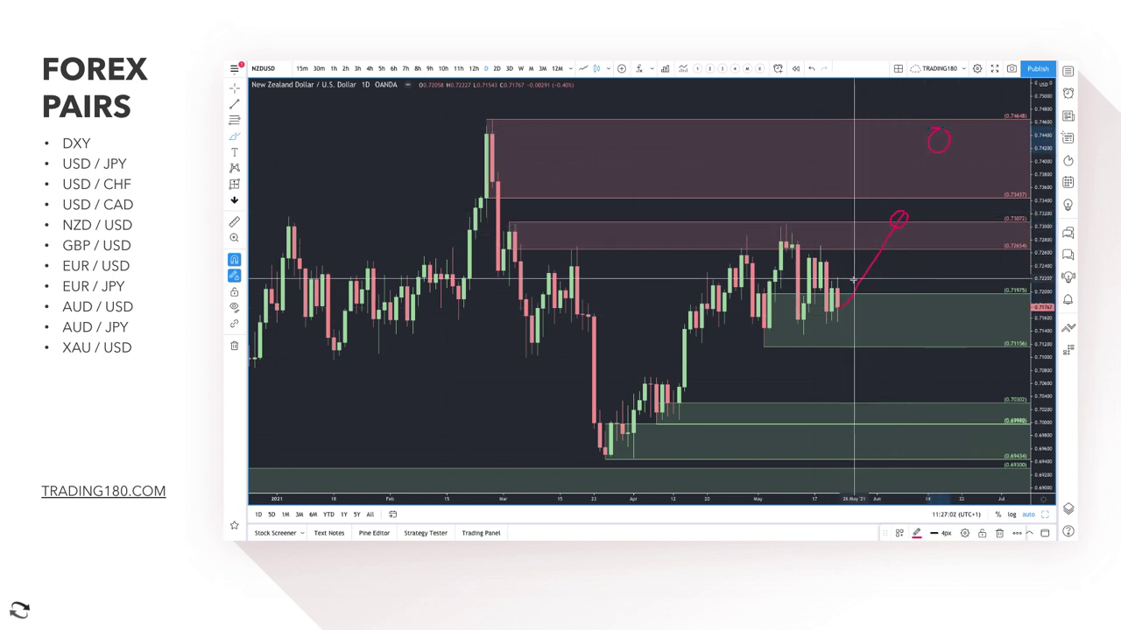
Brush NZDUSD bounce paths with arrows, one off the 0.71975–0.71156 demand zone and one dropping to the 0.70302–0.69980 zone
{"action": "mouse_move", "coordinate": [841, 302]}
{"action": "left_mouse_down"}
{"action": "mouse_move", "coordinate": [850, 330]}
{"action": "mouse_move", "coordinate": [919, 313]}
{"action": "left_mouse_up"}
{"action": "left_click_drag", "start_coordinate": [919, 314], "coordinate": [911, 324]}
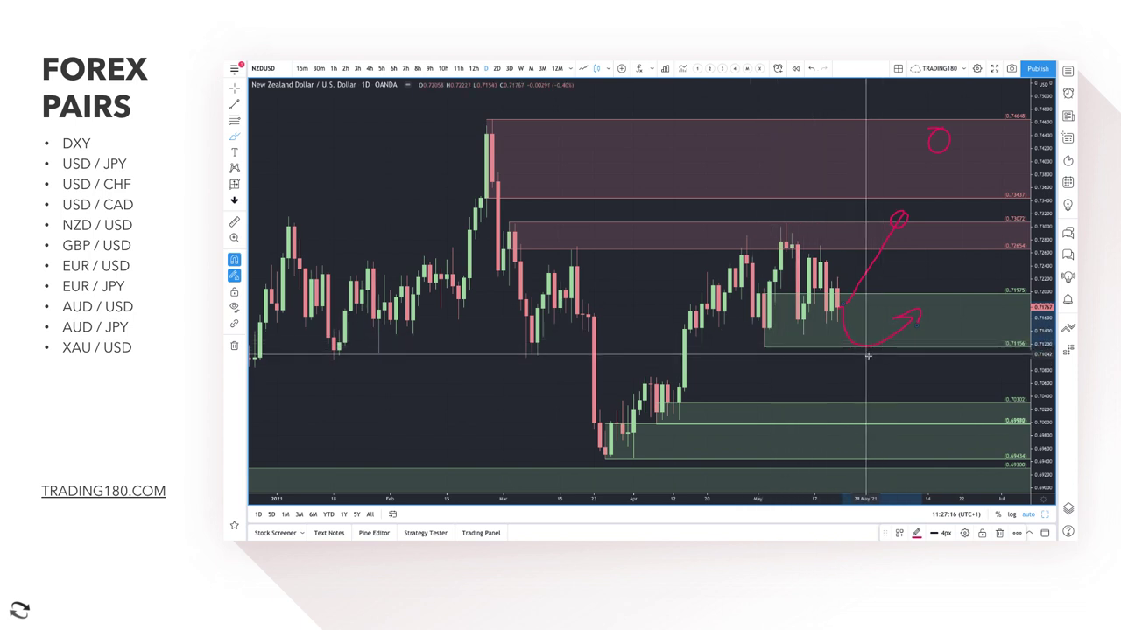
{"action": "mouse_move", "coordinate": [859, 346]}
{"action": "left_mouse_down"}
{"action": "mouse_move", "coordinate": [881, 418]}
{"action": "mouse_move", "coordinate": [925, 376]}
{"action": "mouse_move", "coordinate": [946, 391]}
{"action": "left_mouse_up"}
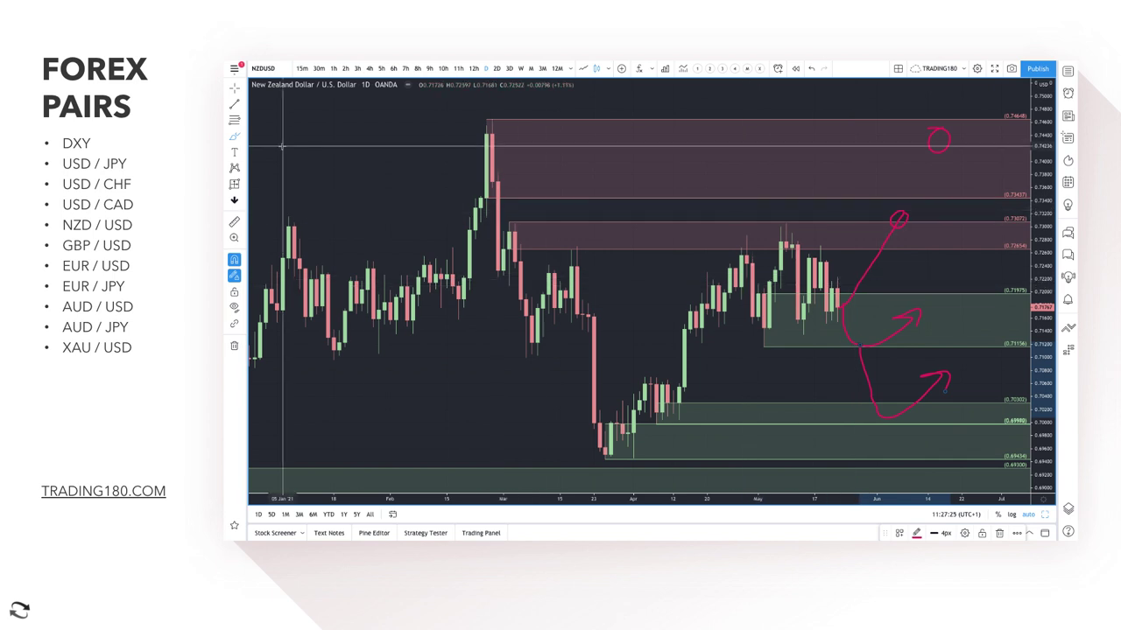
Mark the NZDUSD range from the 25 February high at 0.74648 to the 25 March low at 0.69434 with the VR TOOL template
{"action": "mouse_move", "coordinate": [492, 123]}
{"action": "left_mouse_down"}
{"action": "mouse_move", "coordinate": [504, 230]}
{"action": "mouse_move", "coordinate": [644, 411]}
{"action": "mouse_move", "coordinate": [617, 451]}
{"action": "mouse_move", "coordinate": [633, 464]}
{"action": "mouse_move", "coordinate": [605, 465]}
{"action": "left_mouse_up"}
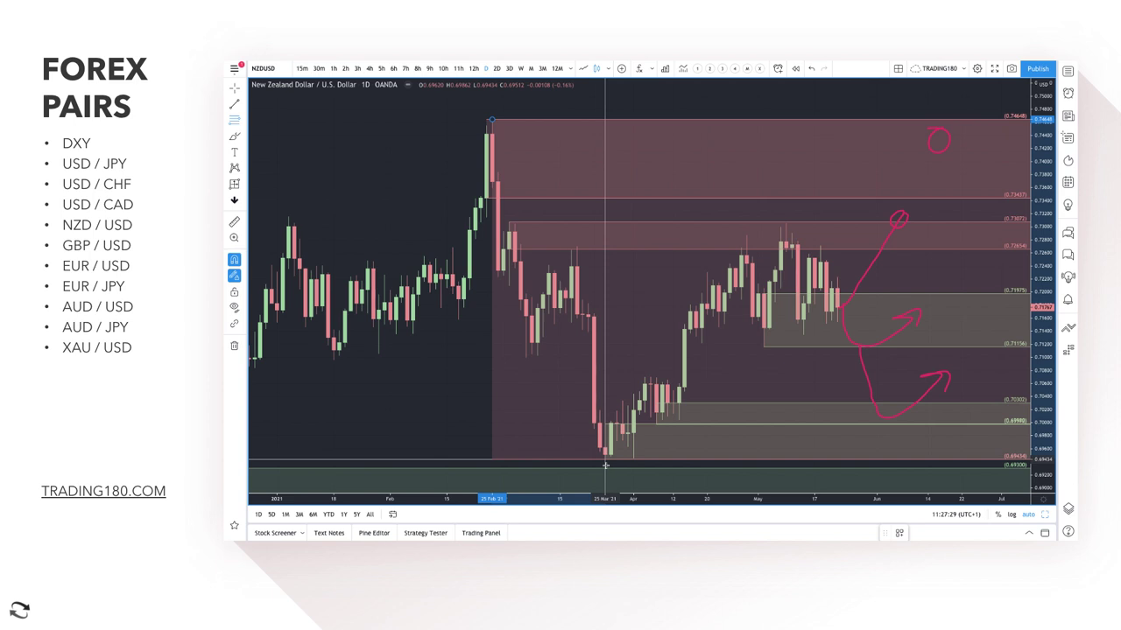
{"action": "left_click", "coordinate": [898, 535]}
{"action": "left_click", "coordinate": [934, 393]}
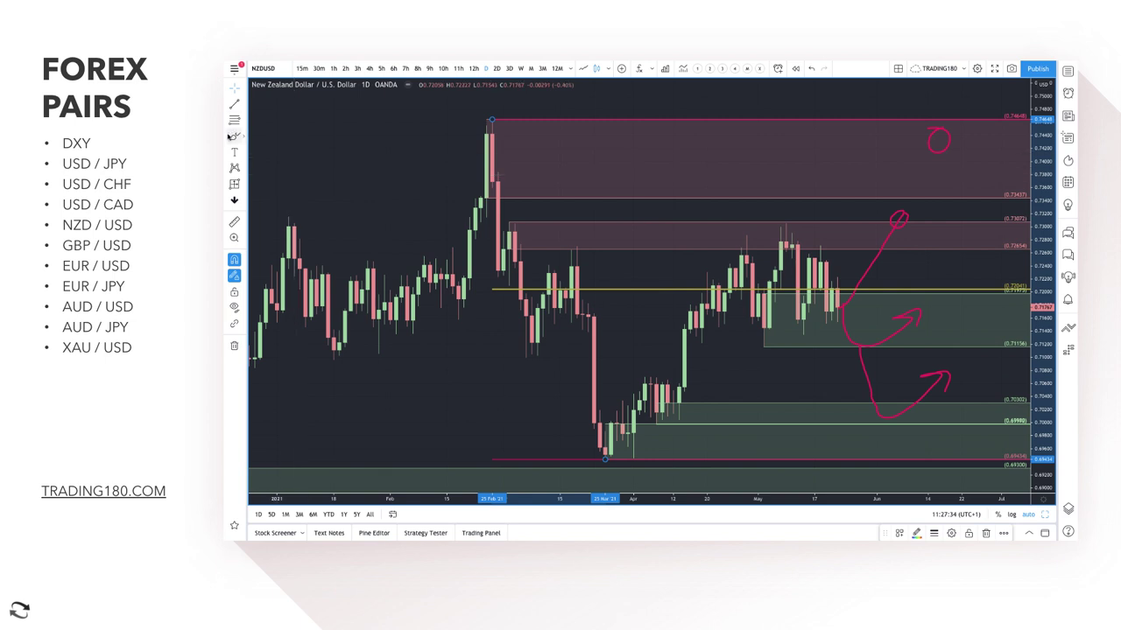
{"action": "key", "text": "Escape"}
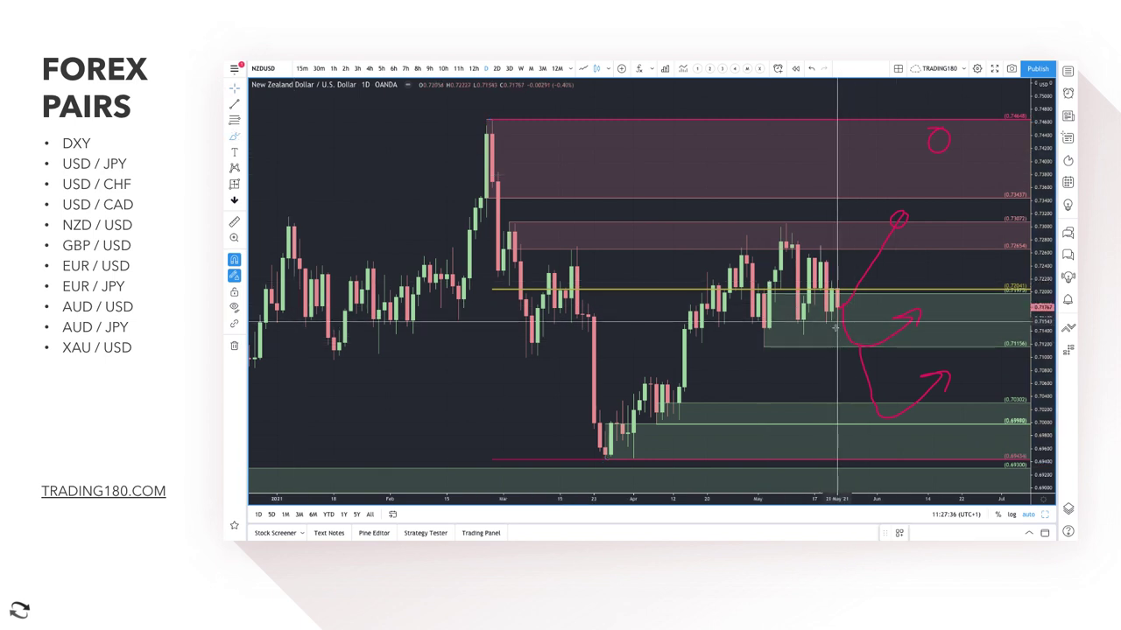
Circle the late-March lows with an arrow rising to May, and brush projected paths dipping below 0.69980 and rising into the 0.73437–0.74648 zone
{"action": "mouse_move", "coordinate": [645, 383]}
{"action": "left_mouse_down"}
{"action": "mouse_move", "coordinate": [605, 451]}
{"action": "mouse_move", "coordinate": [674, 411]}
{"action": "mouse_move", "coordinate": [651, 383]}
{"action": "mouse_move", "coordinate": [770, 282]}
{"action": "left_mouse_up"}
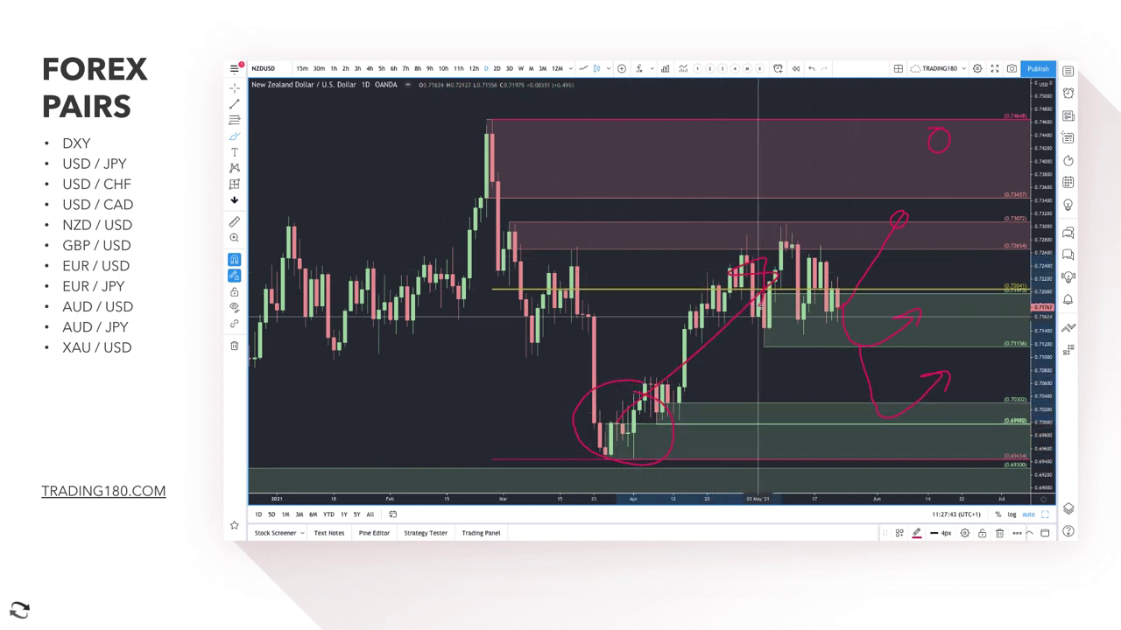
{"action": "mouse_move", "coordinate": [837, 323]}
{"action": "left_mouse_down"}
{"action": "mouse_move", "coordinate": [867, 430]}
{"action": "mouse_move", "coordinate": [970, 392]}
{"action": "mouse_move", "coordinate": [957, 411]}
{"action": "left_mouse_up"}
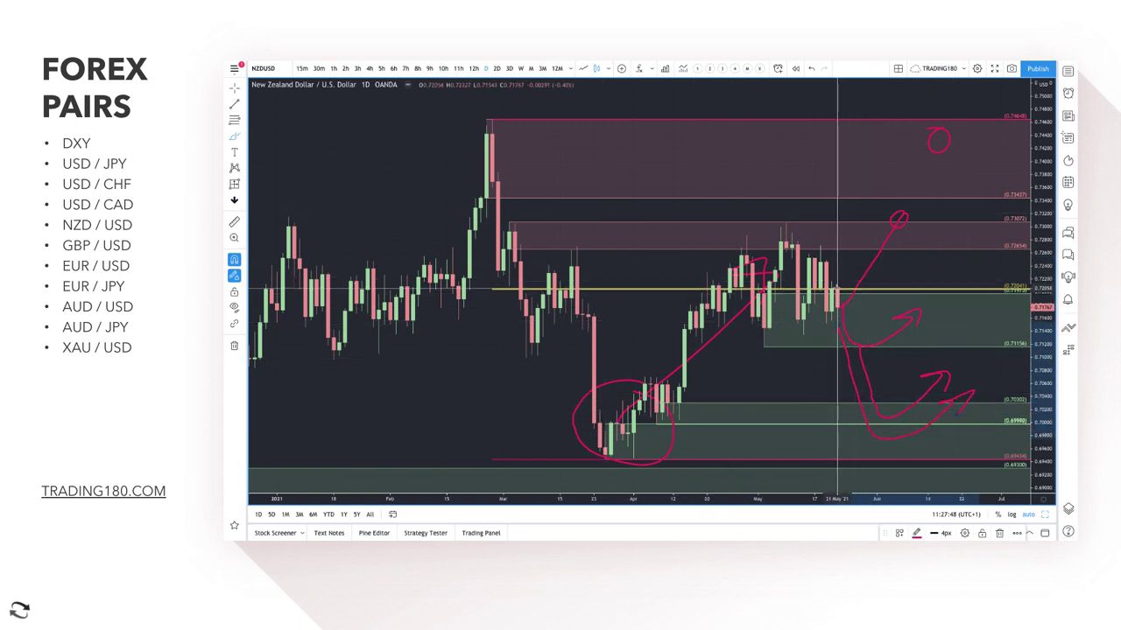
{"action": "mouse_move", "coordinate": [838, 293]}
{"action": "left_mouse_down"}
{"action": "mouse_move", "coordinate": [878, 178]}
{"action": "mouse_move", "coordinate": [935, 273]}
{"action": "left_mouse_up"}
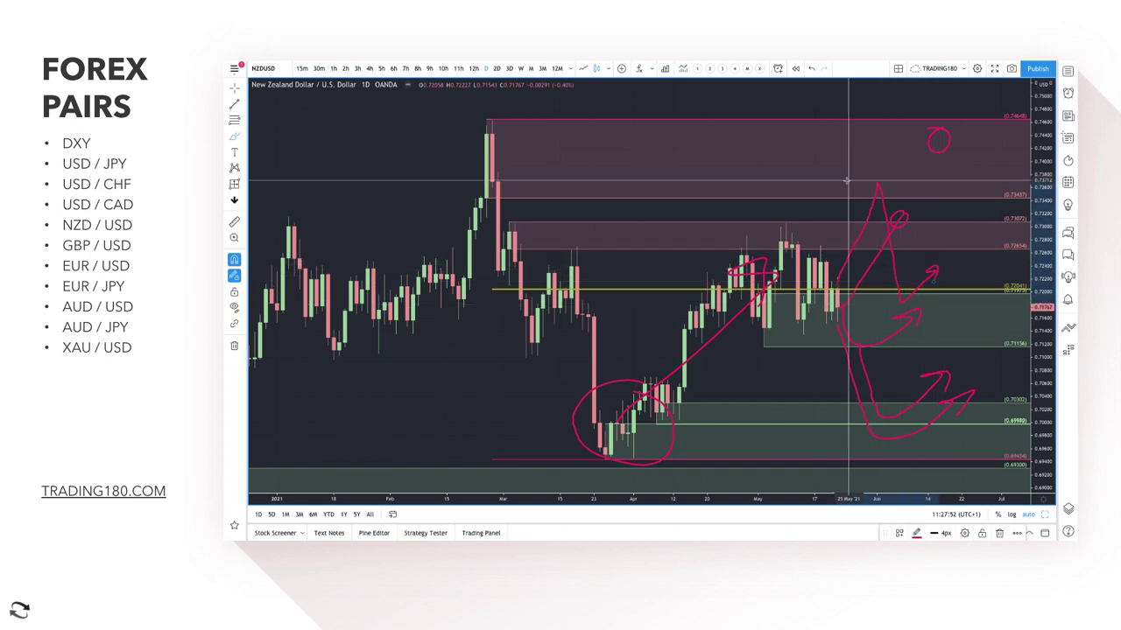
Undo the most recent brush strokes on the NZDUSD chart
{"action": "left_click", "coordinate": [807, 70]}
{"action": "left_click", "coordinate": [807, 70]}
{"action": "left_click", "coordinate": [808, 70]}
{"action": "left_click", "coordinate": [808, 69]}
{"action": "left_click", "coordinate": [807, 69]}
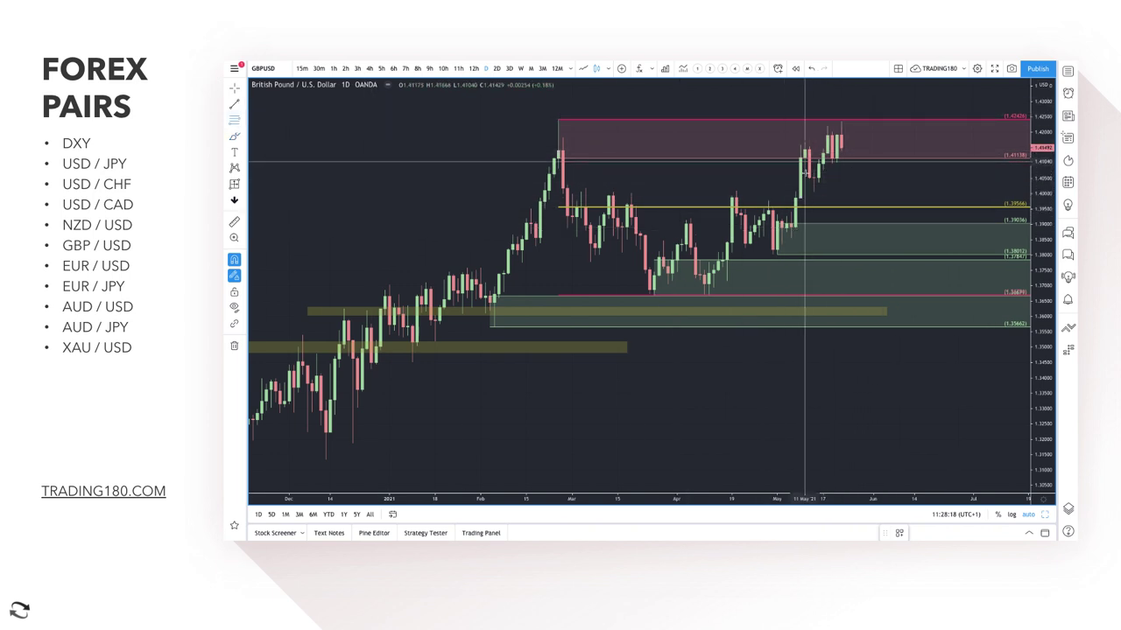
Mark a GBPUSD demand zone at 1.40527–1.40057 with the DEMAND template, and brush a path dipping into it from the latest candle and rising
{"action": "left_click_drag", "start_coordinate": [815, 178], "coordinate": [815, 191]}
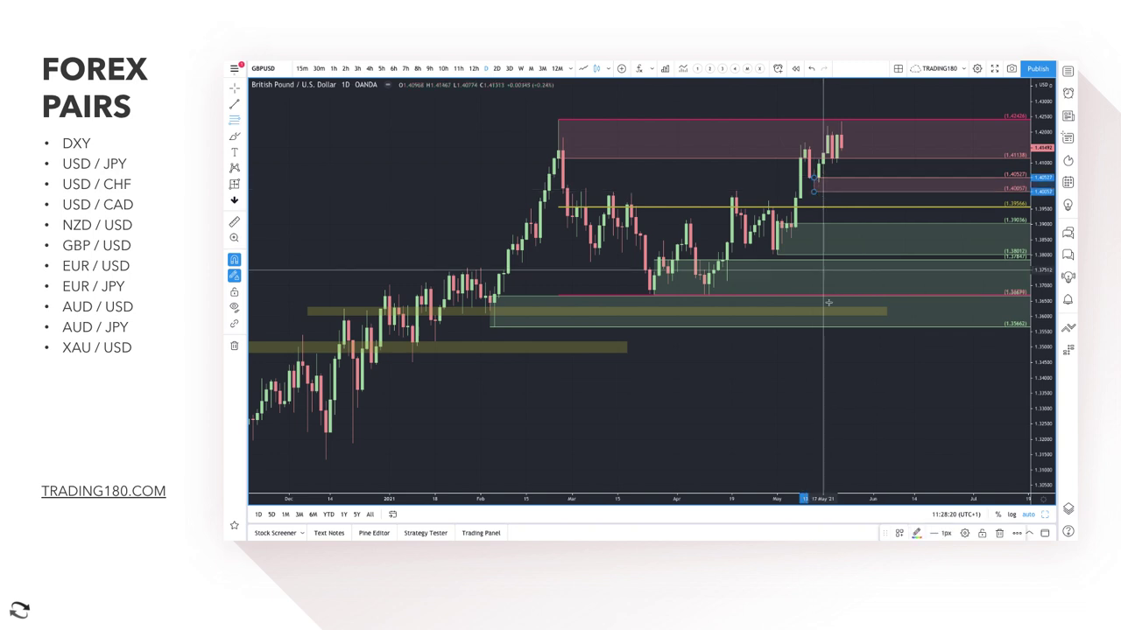
{"action": "left_click", "coordinate": [901, 533]}
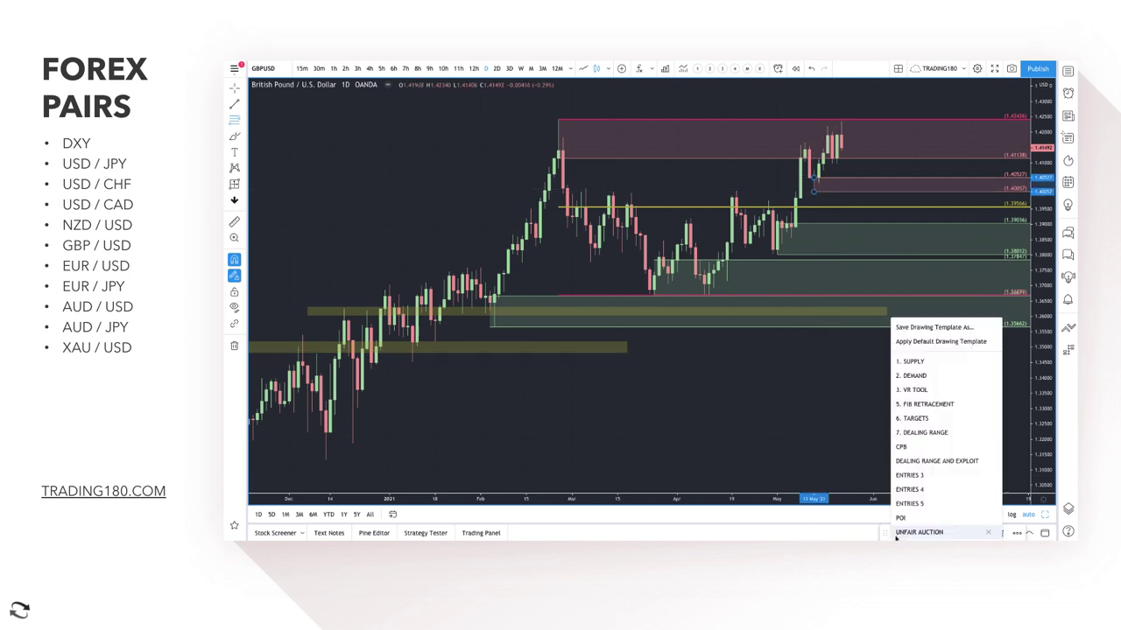
{"action": "left_click", "coordinate": [934, 378]}
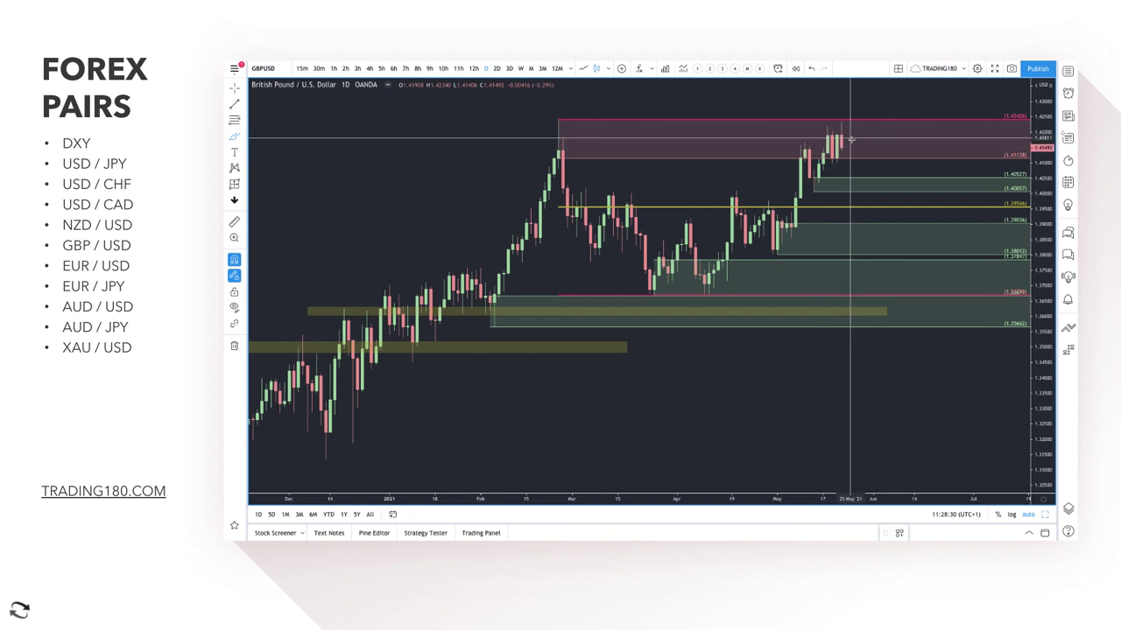
{"action": "mouse_move", "coordinate": [842, 134]}
{"action": "left_mouse_down"}
{"action": "mouse_move", "coordinate": [860, 178]}
{"action": "mouse_move", "coordinate": [890, 180]}
{"action": "mouse_move", "coordinate": [900, 169]}
{"action": "left_mouse_up"}
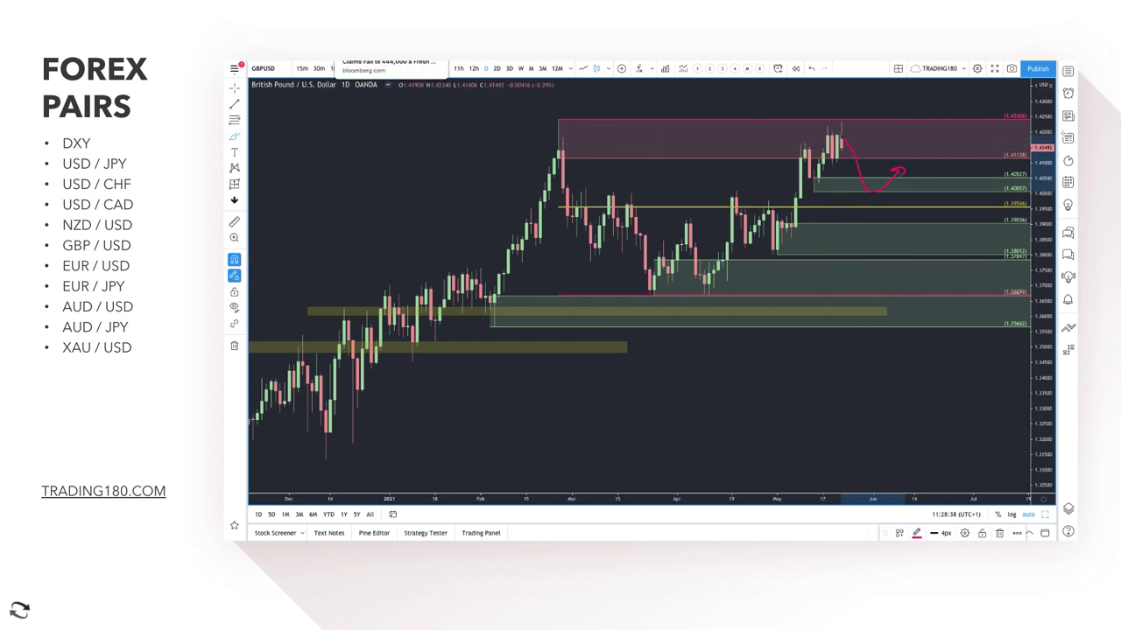
Switch to the Bloomberg article on U.K. jobs market gains and highlight its two summary points and the opening statement on the labor market
{"action": "left_click", "coordinate": [385, 61]}
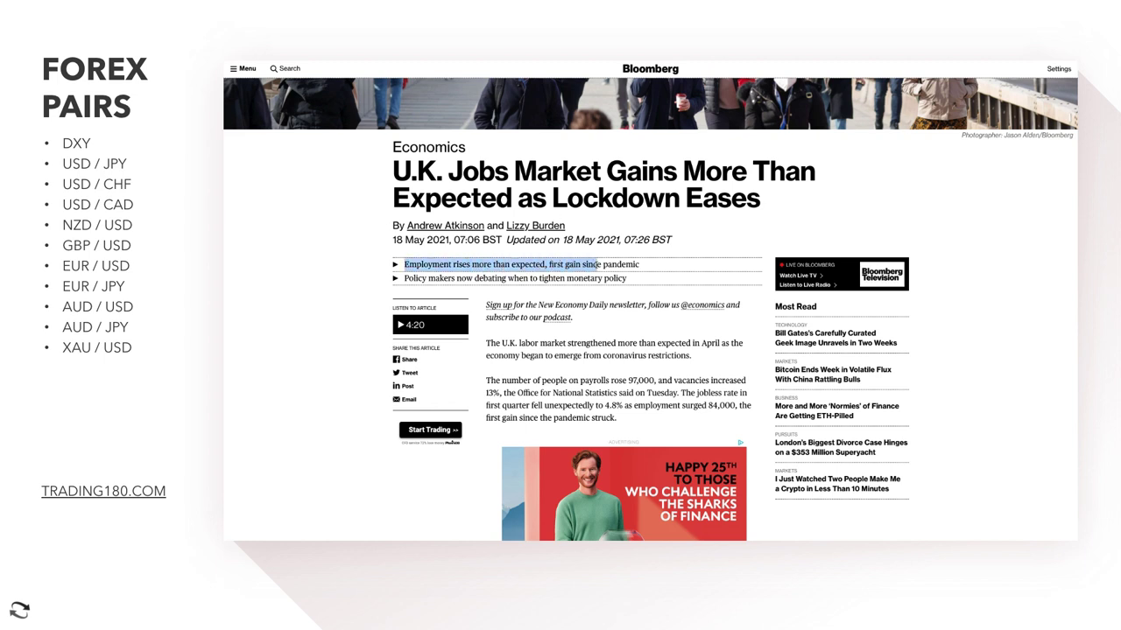
{"action": "left_click_drag", "start_coordinate": [625, 271], "coordinate": [442, 279]}
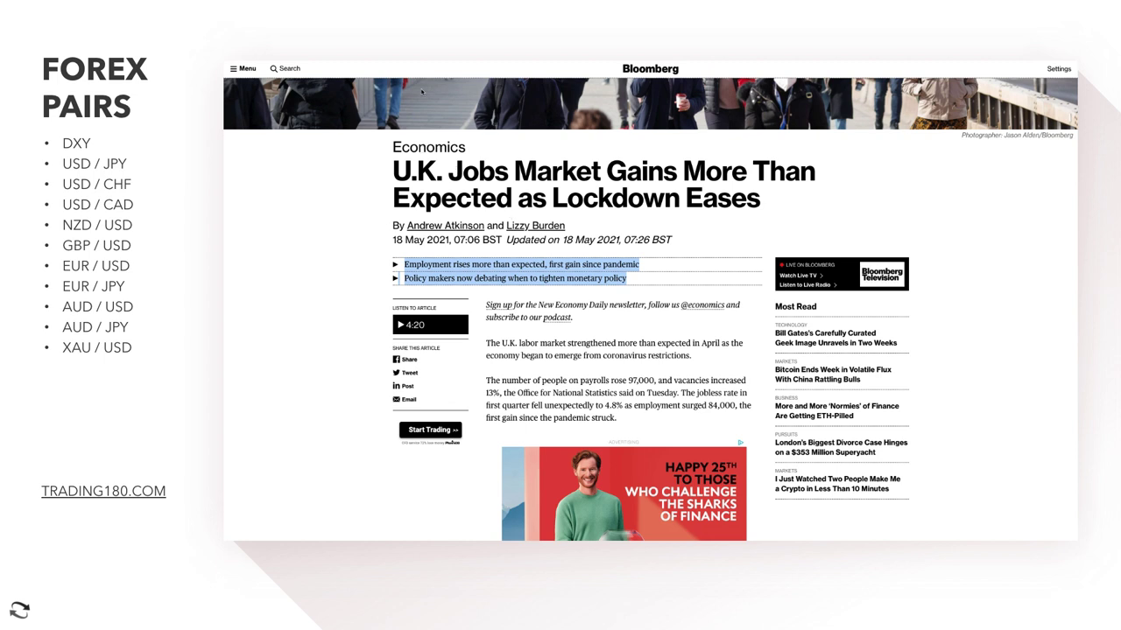
{"action": "left_click", "coordinate": [618, 354]}
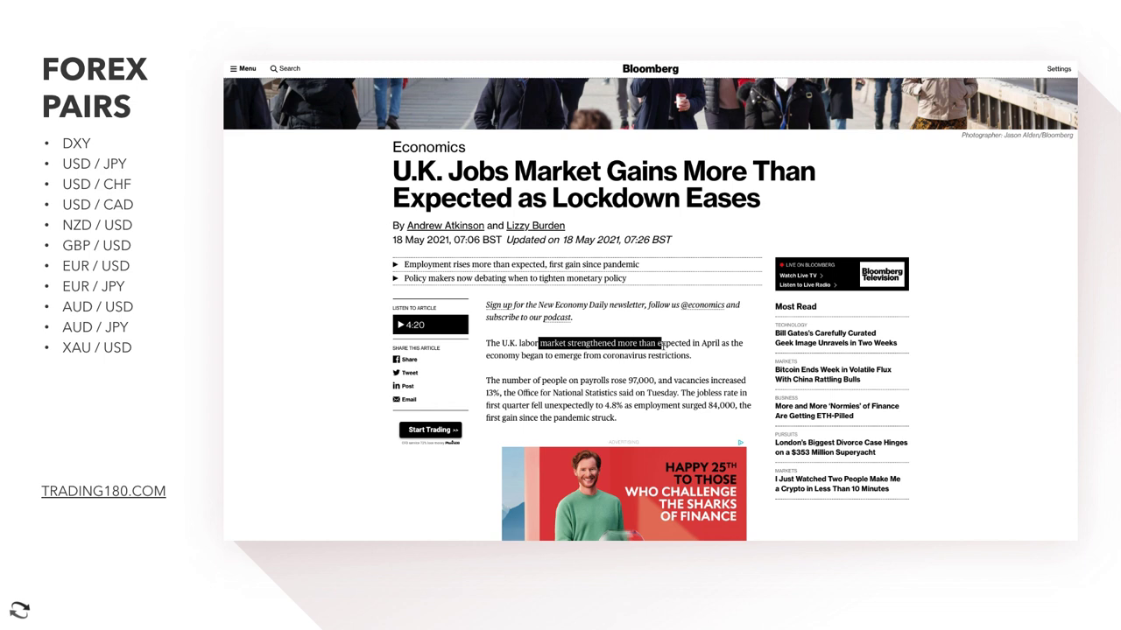
{"action": "left_click_drag", "start_coordinate": [659, 345], "coordinate": [709, 355]}
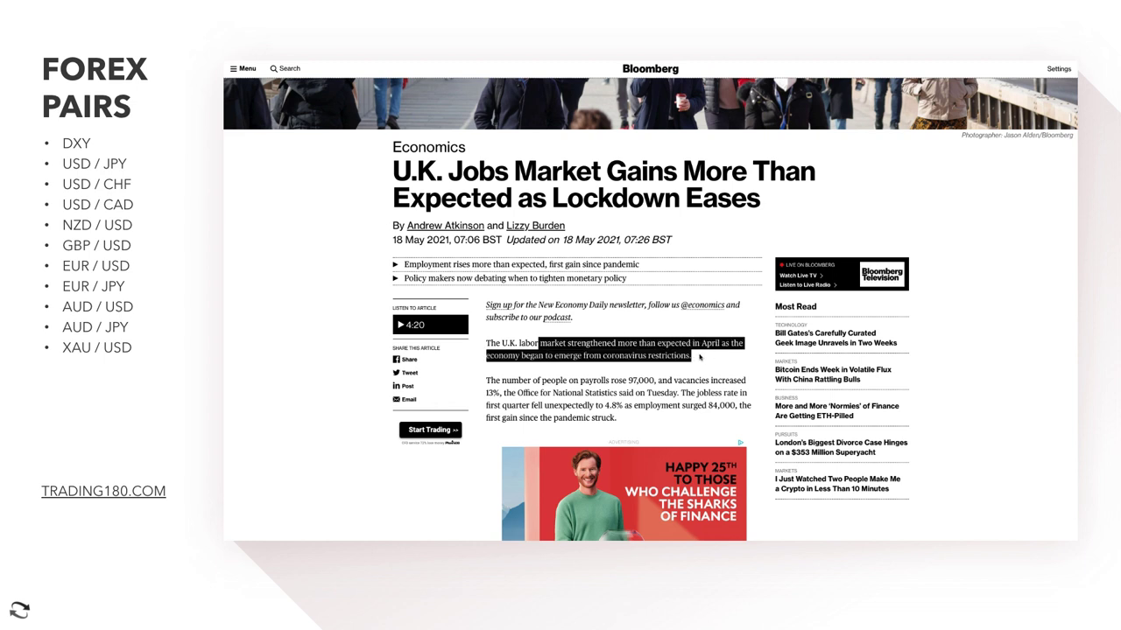
{"action": "left_click_drag", "start_coordinate": [650, 356], "coordinate": [567, 356]}
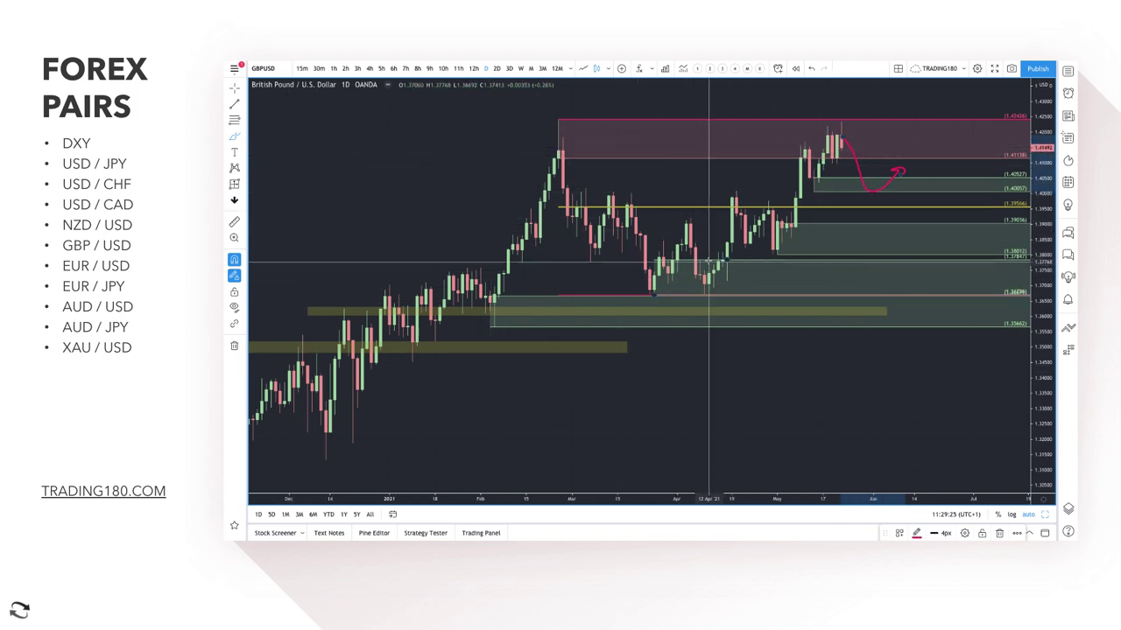
Back on the GBPUSD chart, brush a rising arrow with a check mark and a falling arrow with a cross above the January–February candles
{"action": "left_click", "coordinate": [229, 137]}
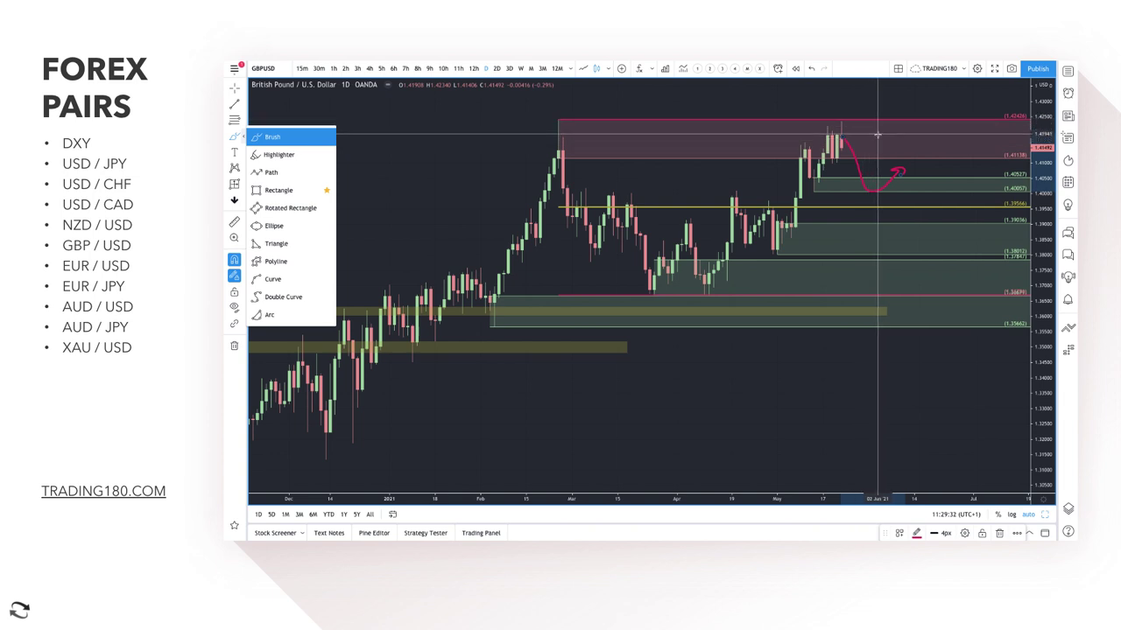
{"action": "mouse_move", "coordinate": [413, 165]}
{"action": "left_mouse_down"}
{"action": "mouse_move", "coordinate": [460, 120]}
{"action": "mouse_move", "coordinate": [466, 142]}
{"action": "left_mouse_up"}
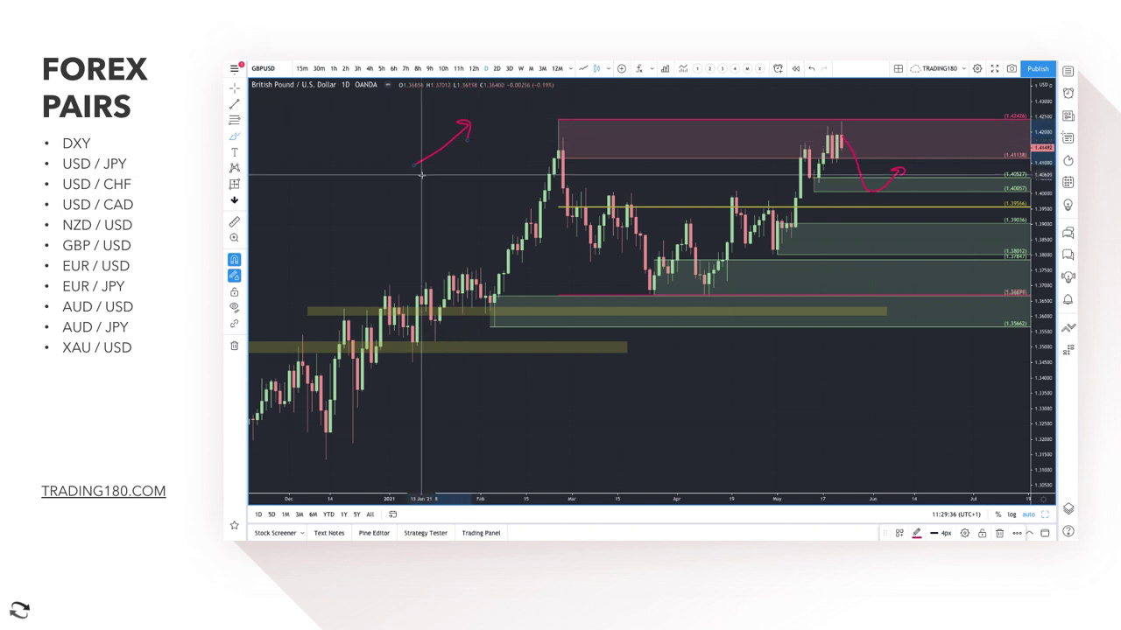
{"action": "mouse_move", "coordinate": [414, 179]}
{"action": "left_mouse_down"}
{"action": "mouse_move", "coordinate": [442, 221]}
{"action": "mouse_move", "coordinate": [457, 210]}
{"action": "left_mouse_up"}
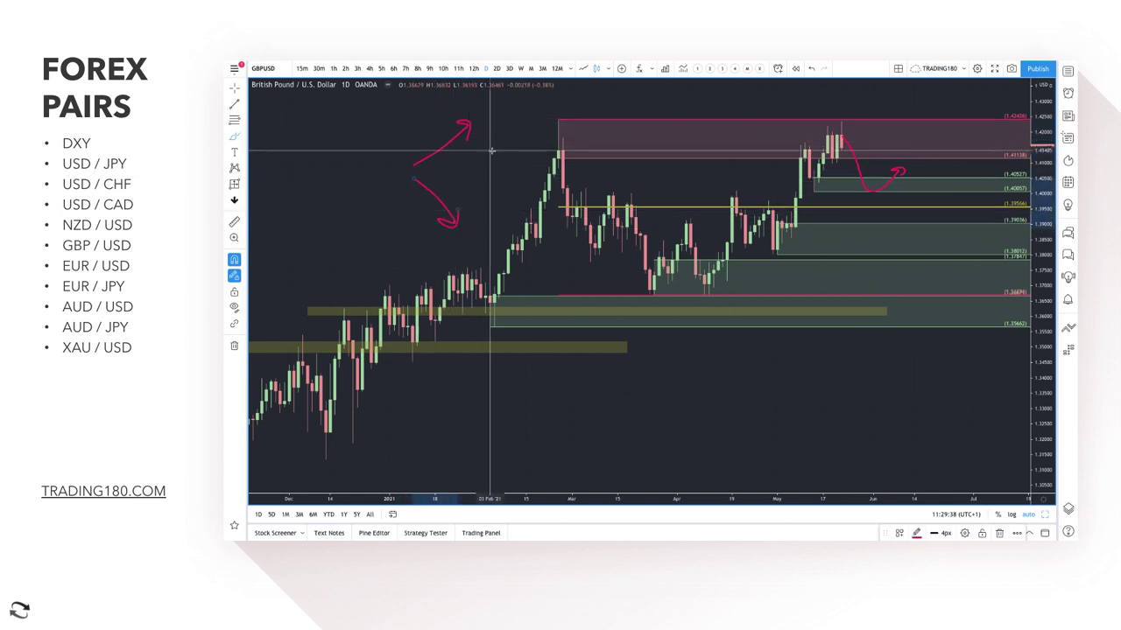
{"action": "left_click_drag", "start_coordinate": [490, 120], "coordinate": [529, 99]}
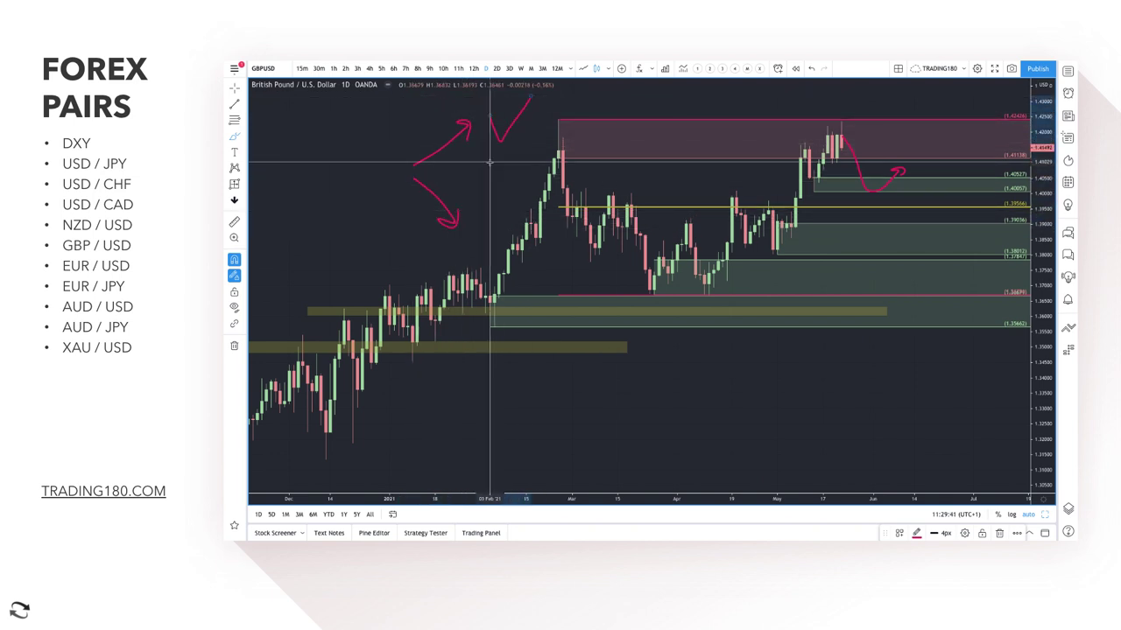
{"action": "mouse_move", "coordinate": [479, 200]}
{"action": "left_mouse_down"}
{"action": "mouse_move", "coordinate": [508, 240]}
{"action": "mouse_move", "coordinate": [471, 239]}
{"action": "left_mouse_up"}
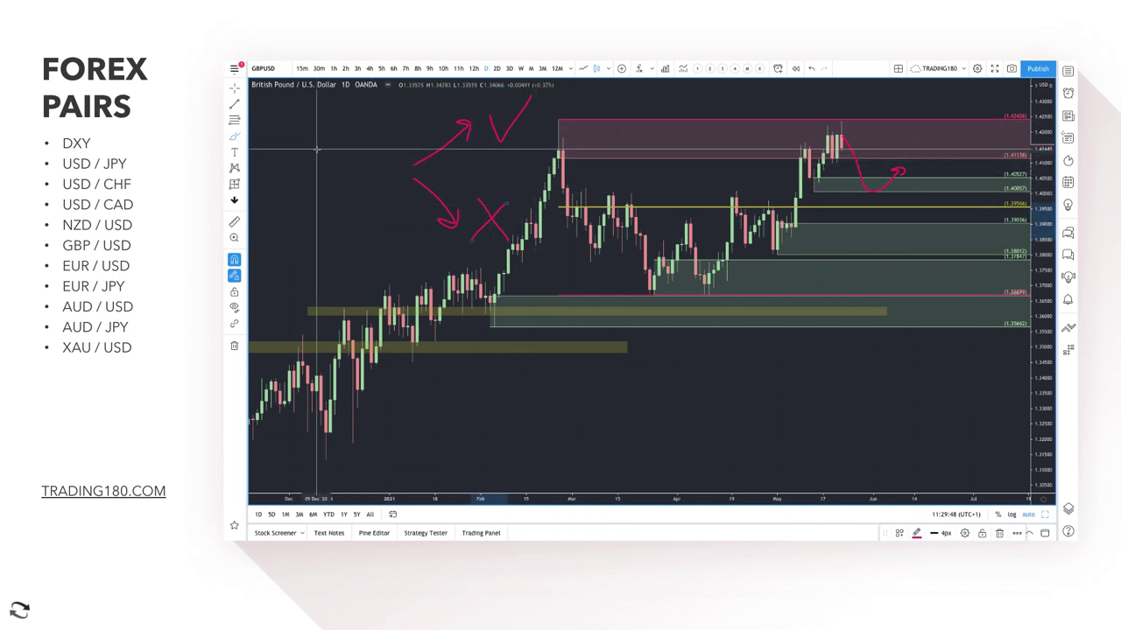
Brush two parallel rising arrows and, below them, two falling arrows above the December candles
{"action": "left_click_drag", "start_coordinate": [299, 155], "coordinate": [348, 115]}
{"action": "left_click_drag", "start_coordinate": [304, 212], "coordinate": [335, 168]}
{"action": "left_click_drag", "start_coordinate": [334, 106], "coordinate": [354, 112]}
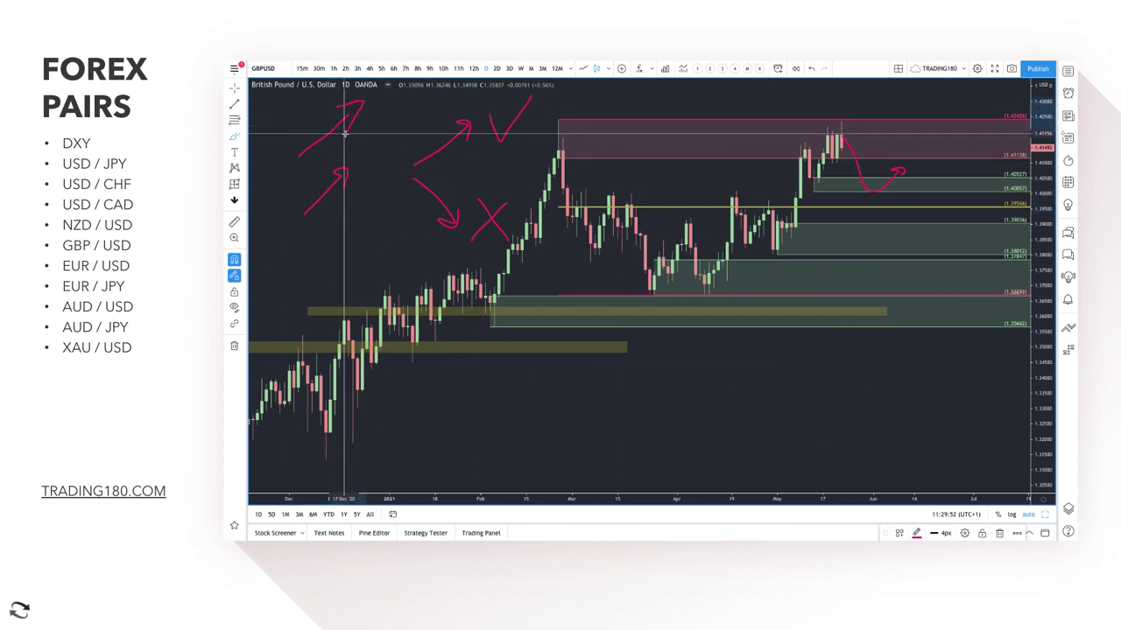
{"action": "mouse_move", "coordinate": [331, 237]}
{"action": "left_mouse_down"}
{"action": "mouse_move", "coordinate": [358, 260]}
{"action": "mouse_move", "coordinate": [351, 304]}
{"action": "left_mouse_up"}
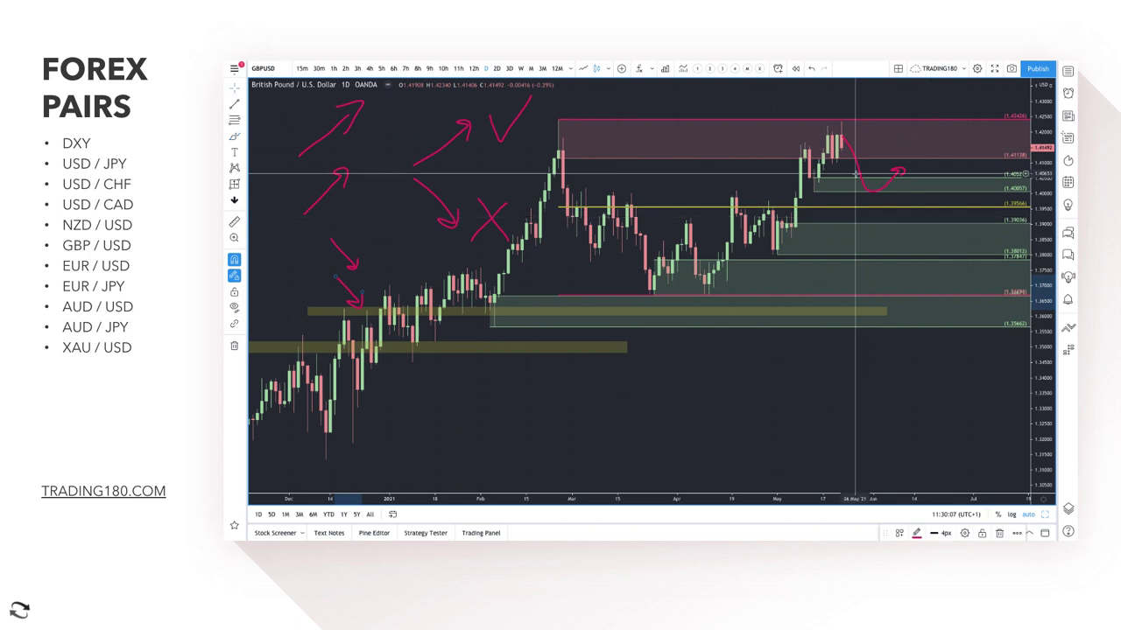
Circle the late-February GBPUSD high, brush a line falling from it to early April, and add a mark above the latest candles
{"action": "left_click", "coordinate": [234, 136]}
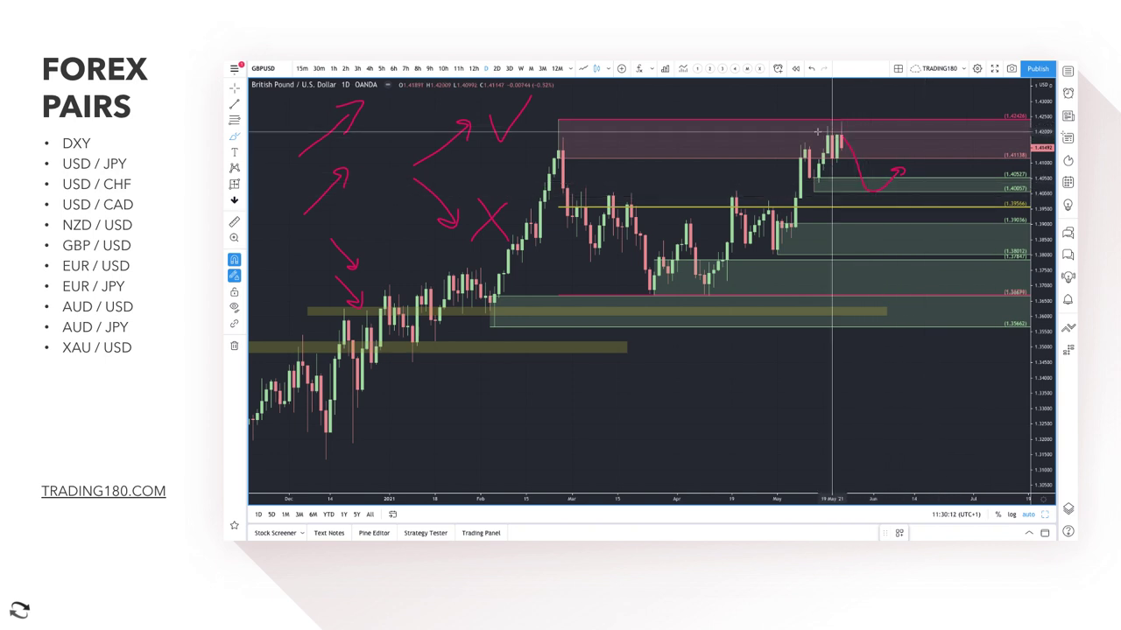
{"action": "mouse_move", "coordinate": [568, 117]}
{"action": "left_mouse_down"}
{"action": "mouse_move", "coordinate": [570, 136]}
{"action": "mouse_move", "coordinate": [557, 118]}
{"action": "mouse_move", "coordinate": [673, 262]}
{"action": "mouse_move", "coordinate": [681, 254]}
{"action": "left_mouse_up"}
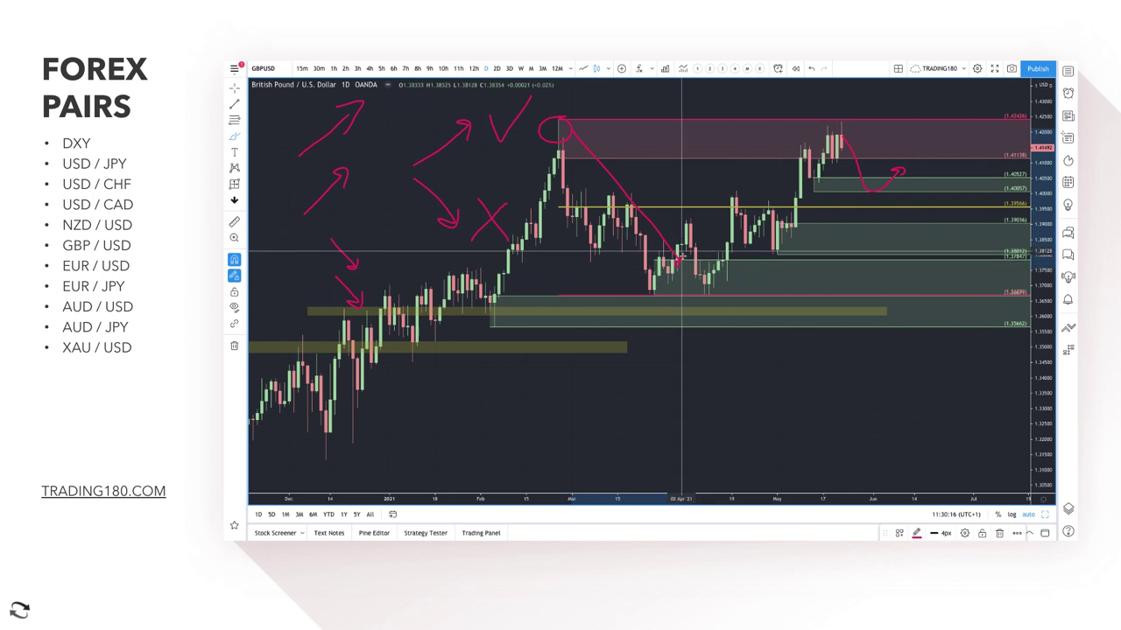
{"action": "mouse_move", "coordinate": [868, 100]}
{"action": "left_mouse_down"}
{"action": "mouse_move", "coordinate": [877, 95]}
{"action": "mouse_move", "coordinate": [874, 111]}
{"action": "left_mouse_up"}
{"action": "left_click", "coordinate": [872, 115]}
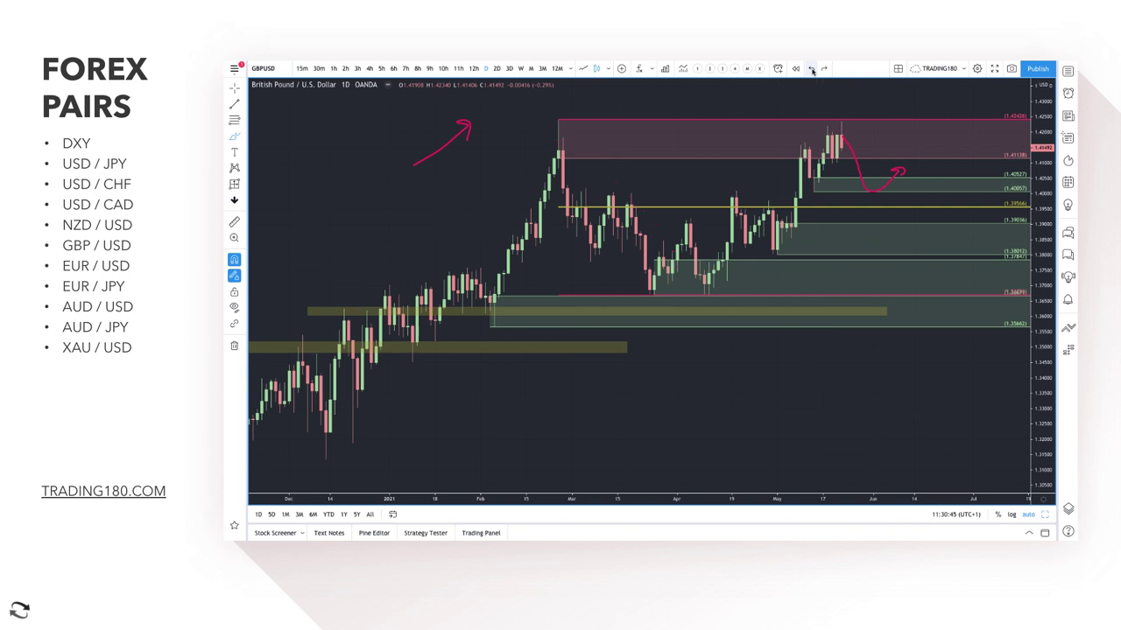
Brush a projected GBPUSD move from the top of the 1.42426 supply zone down towards the 1.39036–1.38012 demand zone
{"action": "scroll", "coordinate": [863, 230], "scroll_direction": "up", "scroll_amount": 3}
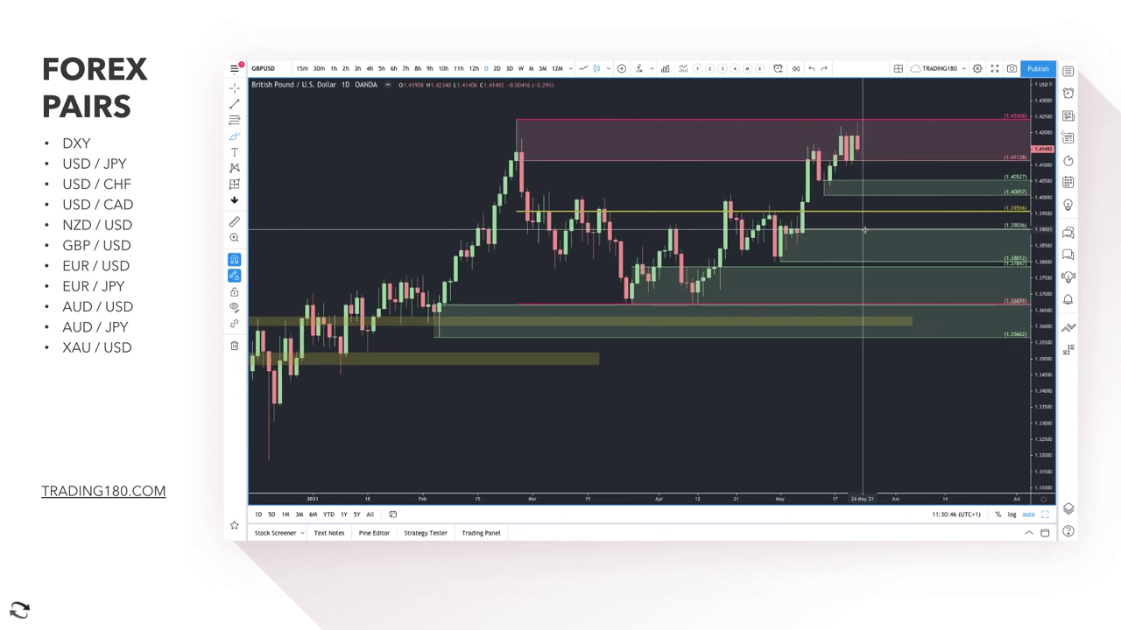
{"action": "left_click", "coordinate": [233, 139]}
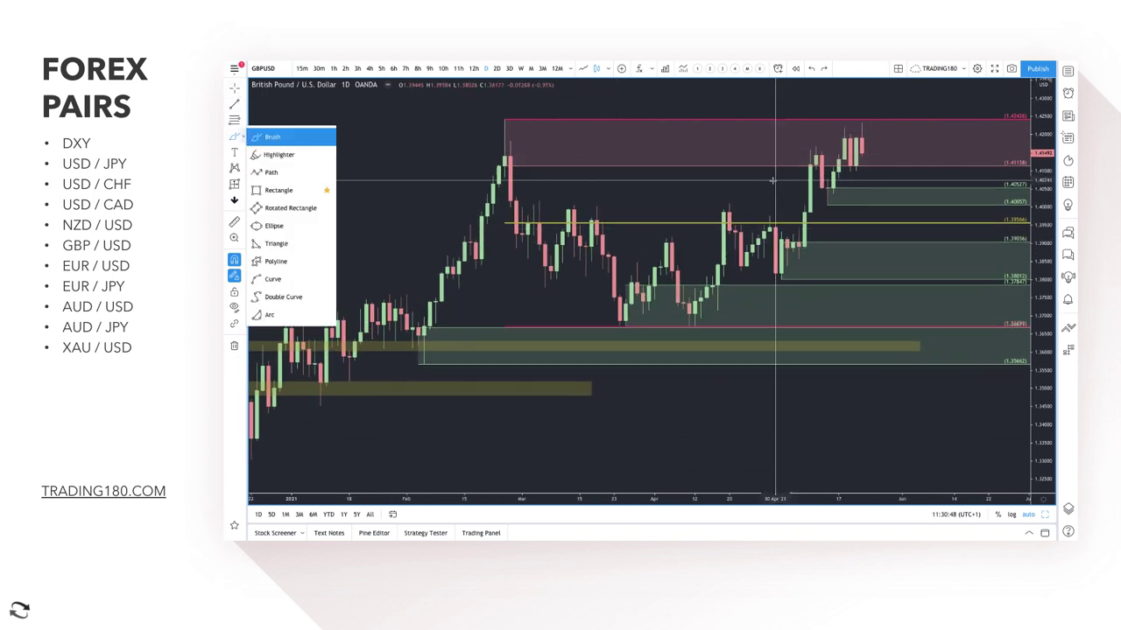
{"action": "mouse_move", "coordinate": [879, 118]}
{"action": "left_mouse_down"}
{"action": "mouse_move", "coordinate": [877, 154]}
{"action": "mouse_move", "coordinate": [868, 109]}
{"action": "mouse_move", "coordinate": [907, 232]}
{"action": "mouse_move", "coordinate": [925, 246]}
{"action": "left_mouse_up"}
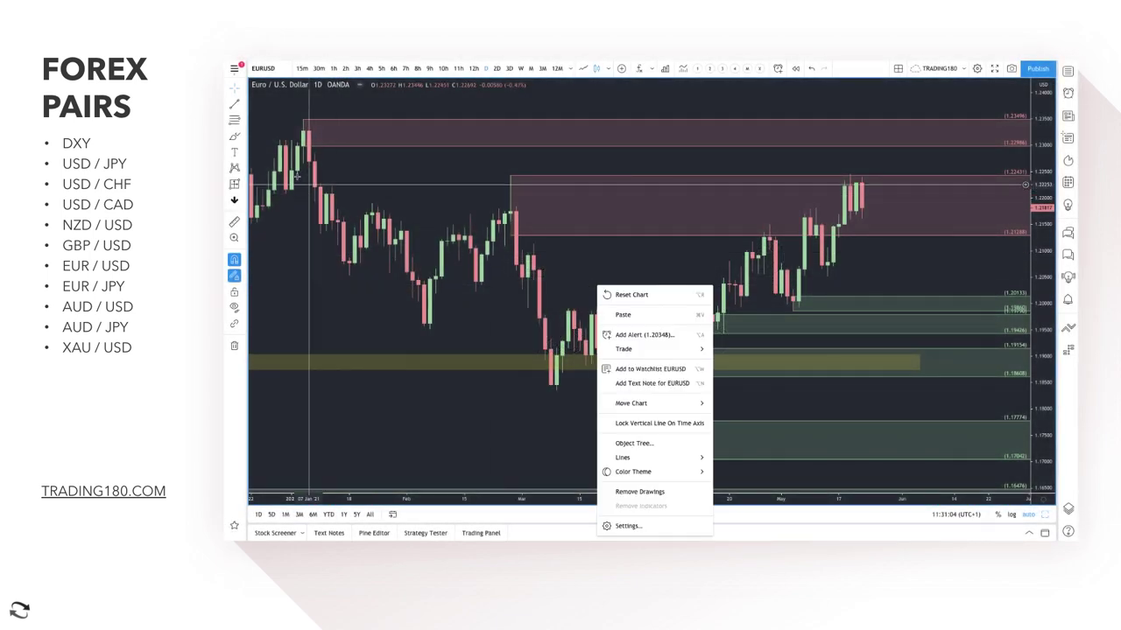
Open the ING article on the Eurozone PMI and highlight its headline and summary paragraph while reading
{"action": "key", "text": "Escape"}
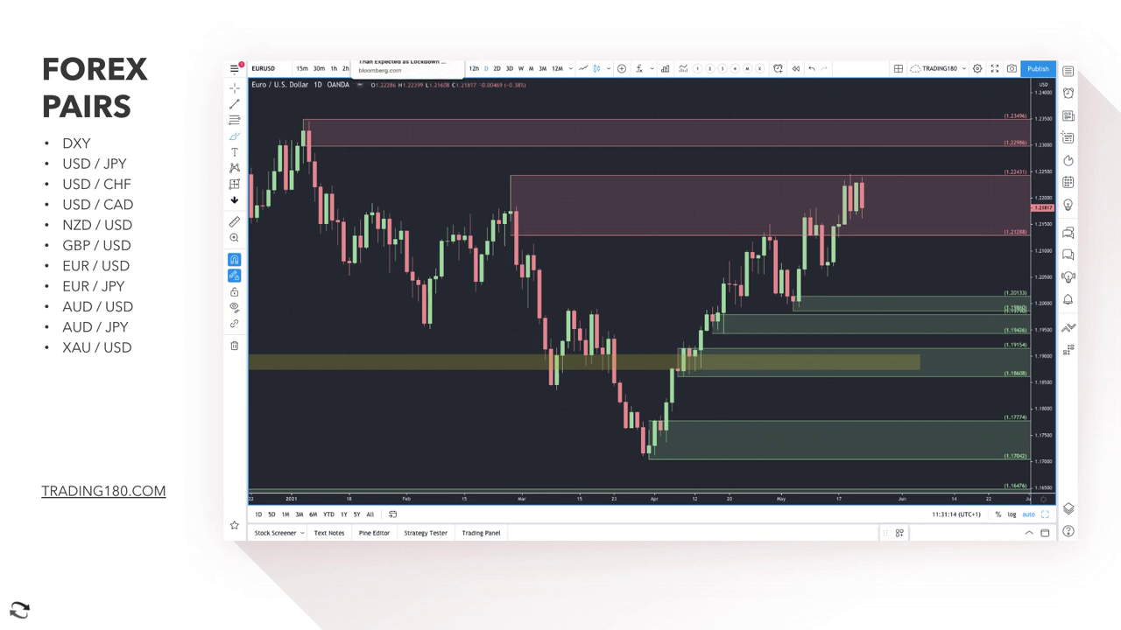
{"action": "left_click", "coordinate": [416, 56]}
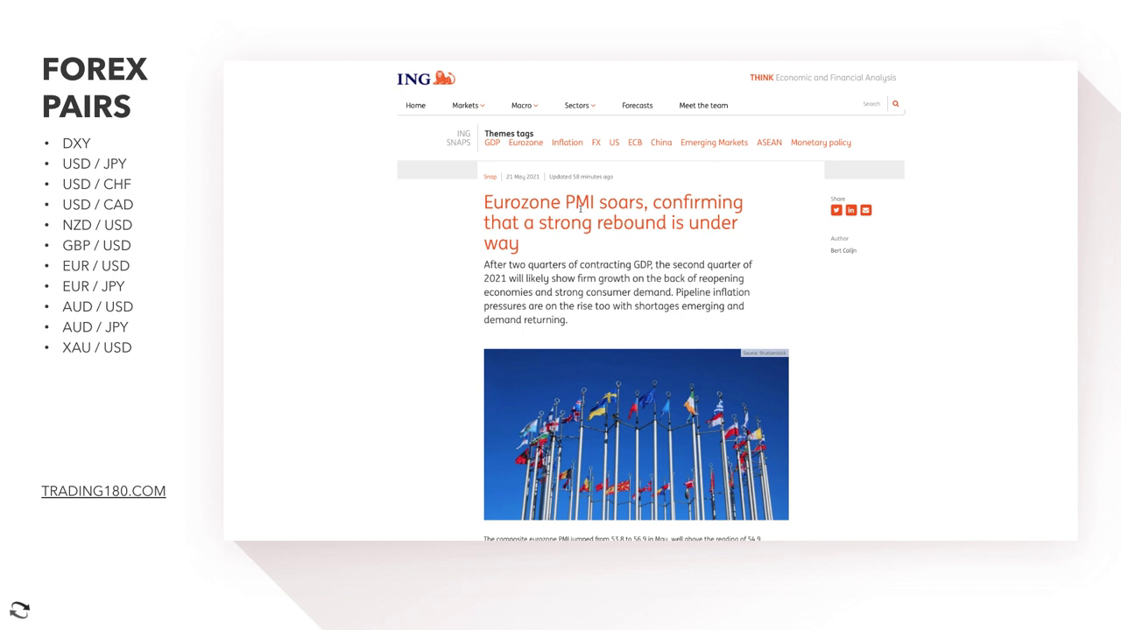
{"action": "left_click_drag", "start_coordinate": [595, 203], "coordinate": [691, 245]}
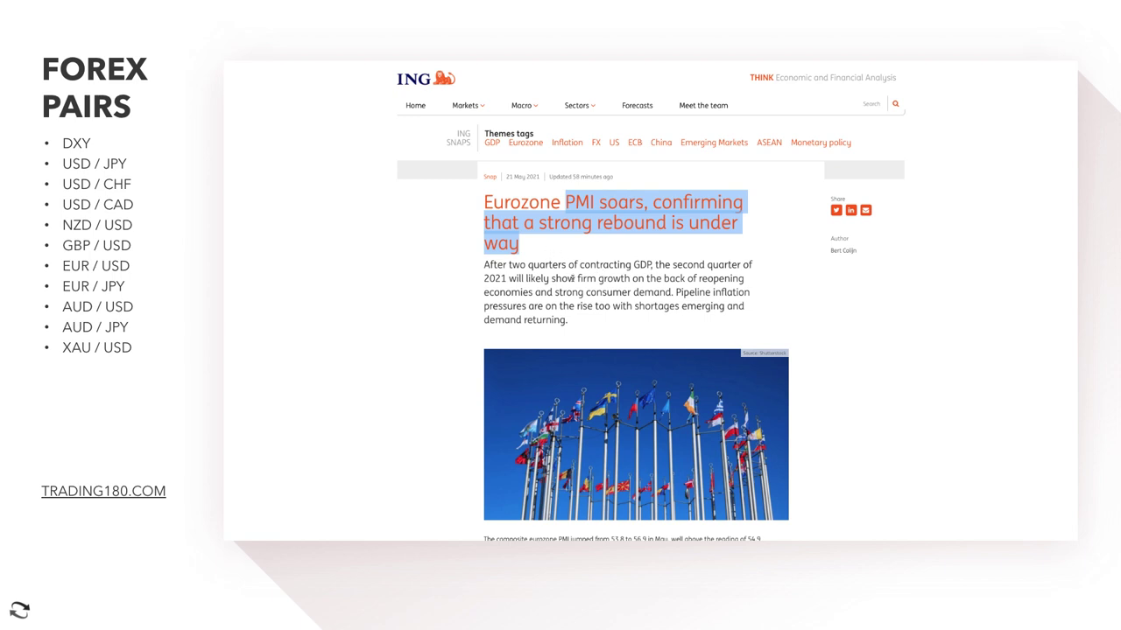
{"action": "left_click_drag", "start_coordinate": [489, 265], "coordinate": [601, 278]}
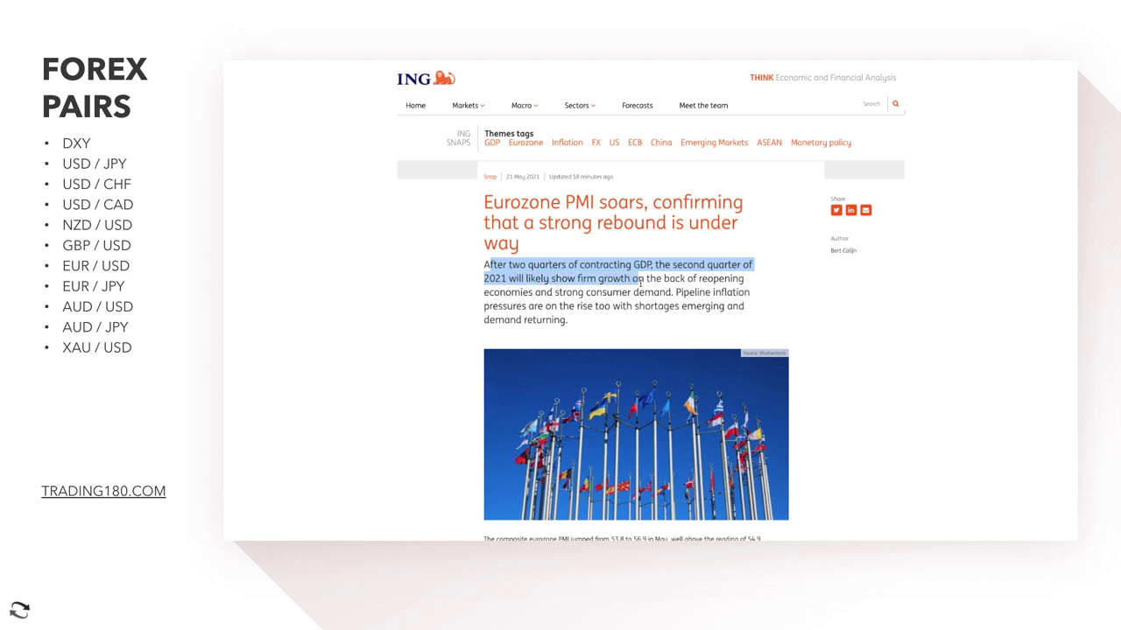
{"action": "left_click_drag", "start_coordinate": [708, 282], "coordinate": [561, 294]}
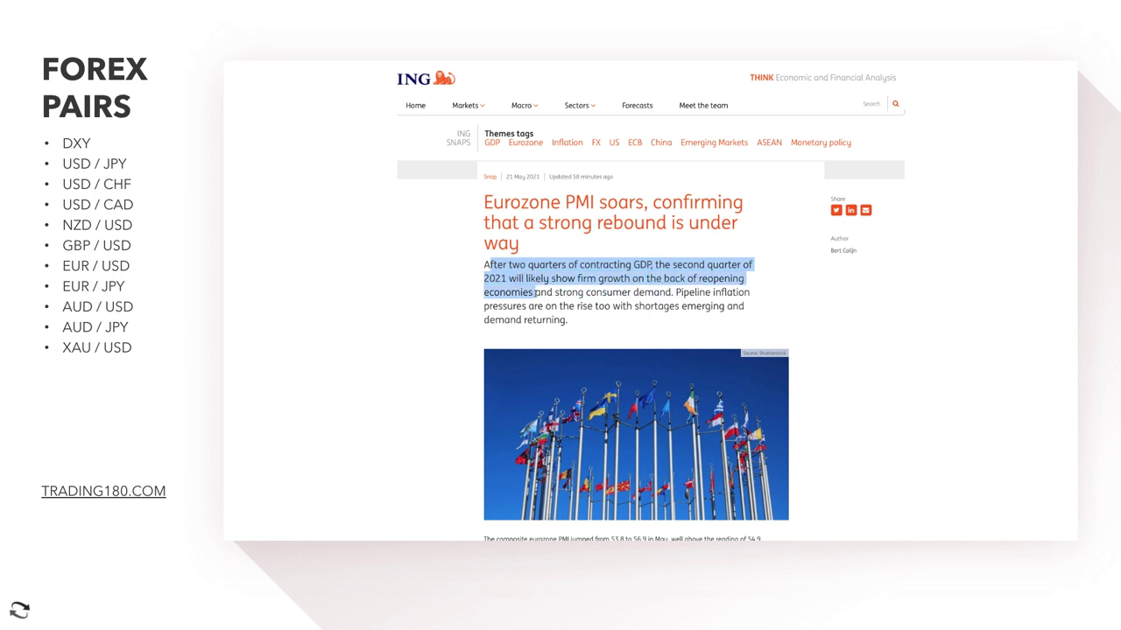
{"action": "left_click_drag", "start_coordinate": [665, 301], "coordinate": [727, 299]}
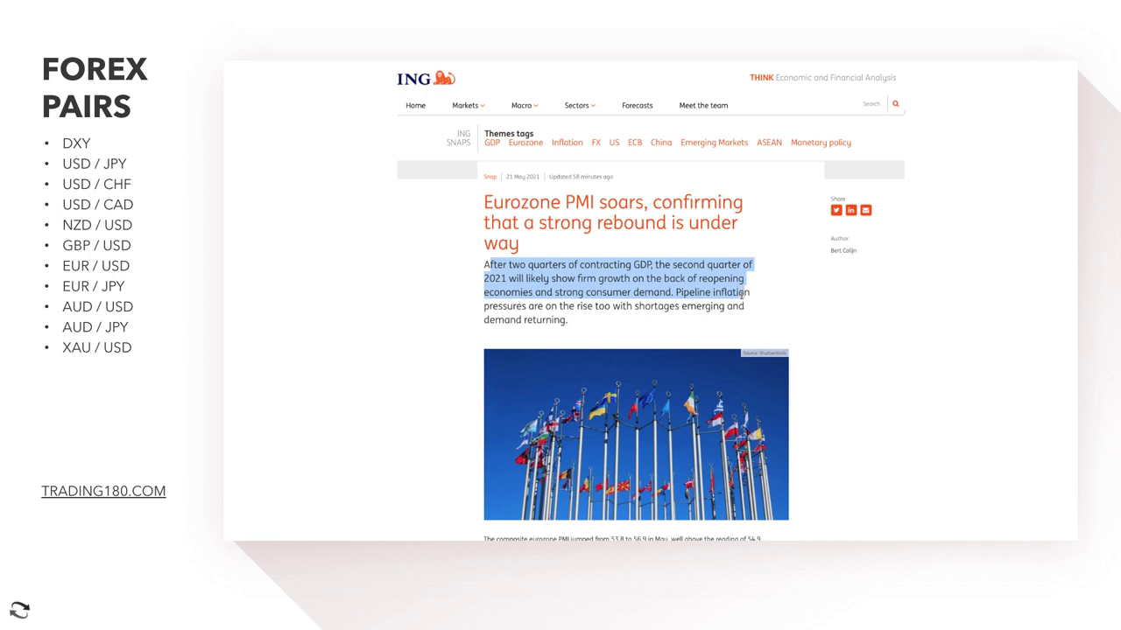
{"action": "left_click_drag", "start_coordinate": [534, 292], "coordinate": [540, 306]}
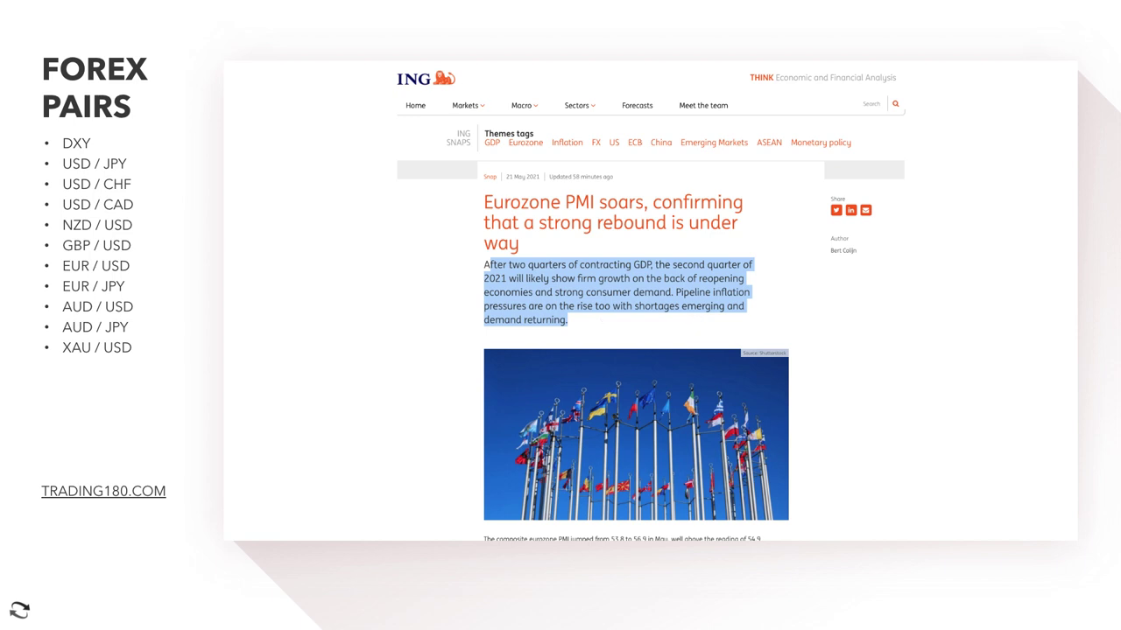
Switch to the Bloomberg article on the ECB's policy outlook, highlight its headline while reading, and return to the EURUSD chart
{"action": "left_click", "coordinate": [438, 59]}
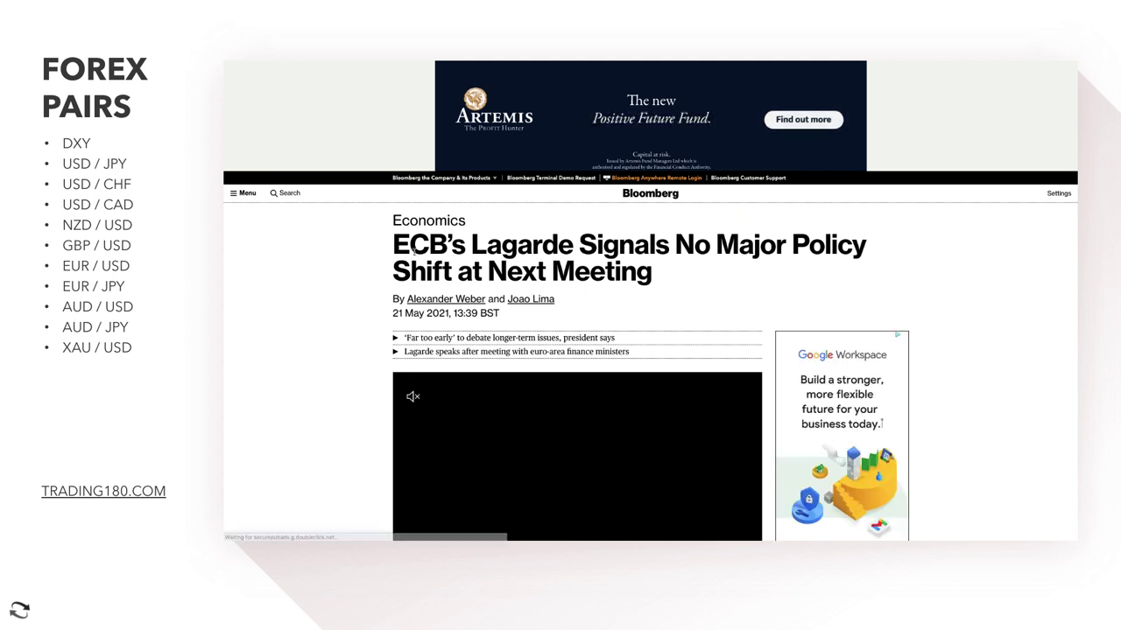
{"action": "left_click_drag", "start_coordinate": [399, 246], "coordinate": [427, 248]}
{"action": "left_click_drag", "start_coordinate": [544, 253], "coordinate": [690, 273]}
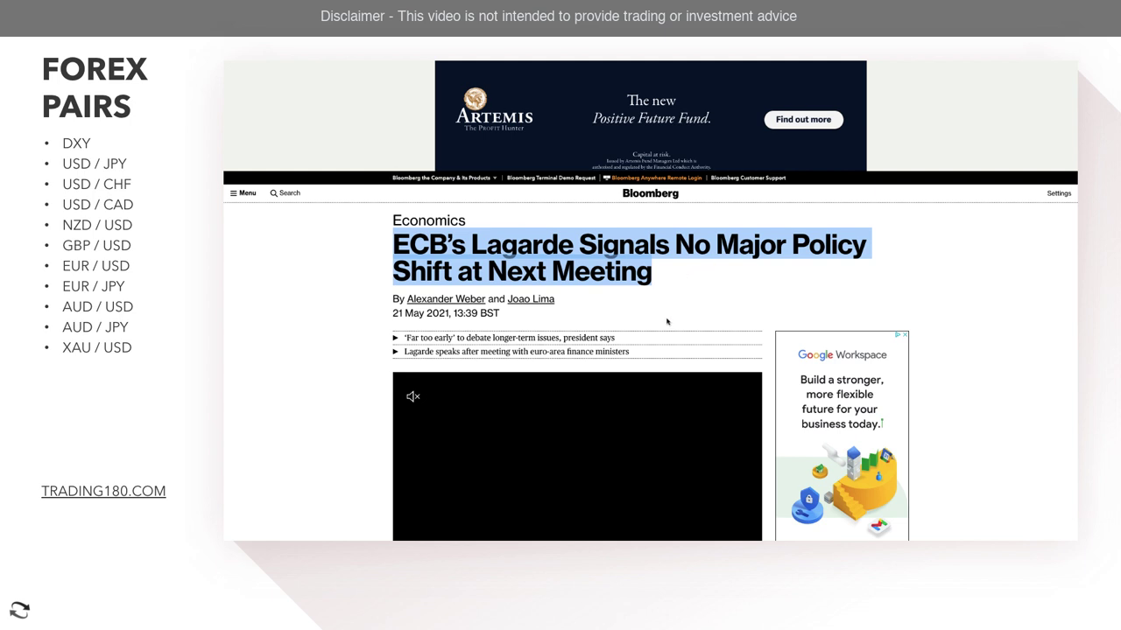
{"action": "scroll", "coordinate": [670, 324], "scroll_direction": "down", "scroll_amount": 1}
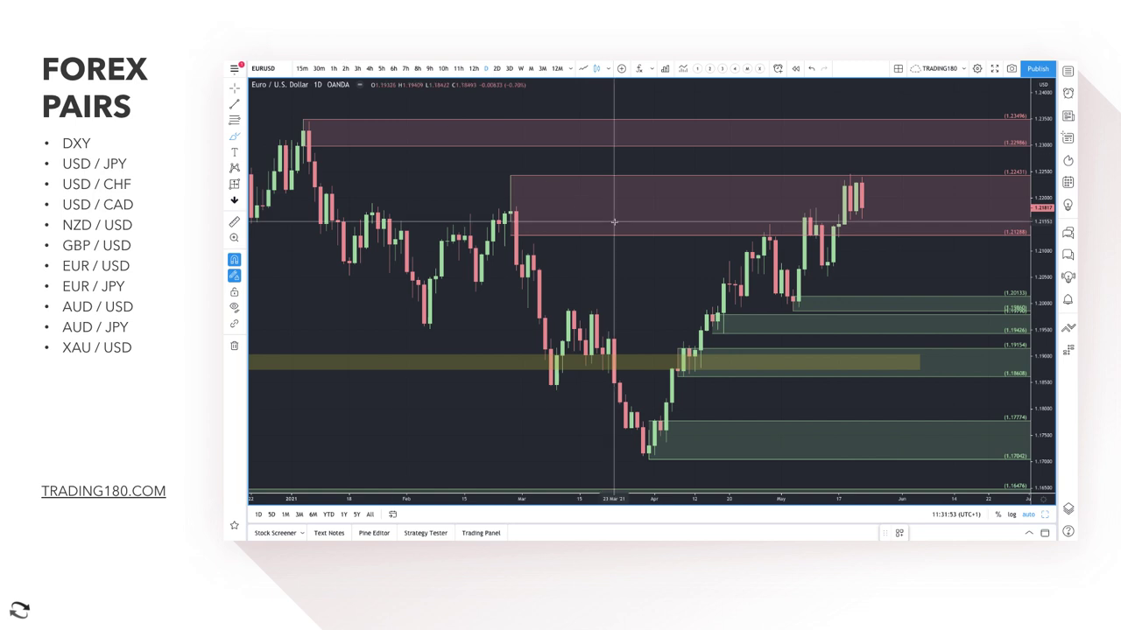
Brush a falling arrow from the latest EURUSD candles, a sideways arrow inside the 1.23496–1.22986 supply zone and a rising arrow above it
{"action": "left_click", "coordinate": [234, 138]}
{"action": "left_click", "coordinate": [281, 142]}
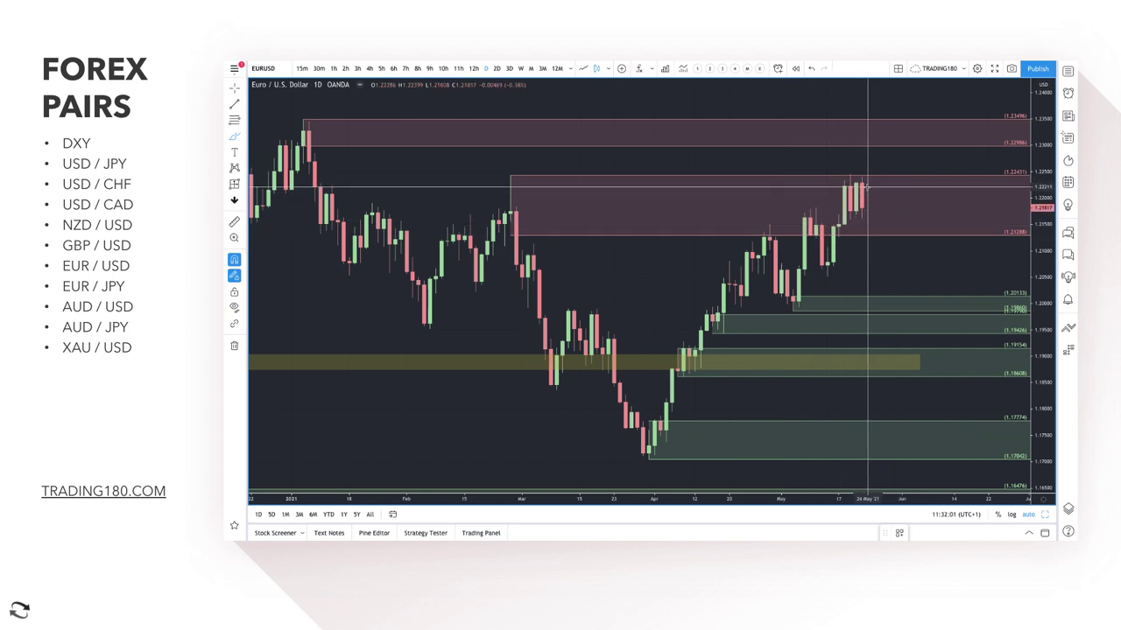
{"action": "mouse_move", "coordinate": [867, 186]}
{"action": "left_mouse_down"}
{"action": "mouse_move", "coordinate": [893, 243]}
{"action": "mouse_move", "coordinate": [913, 245]}
{"action": "left_mouse_up"}
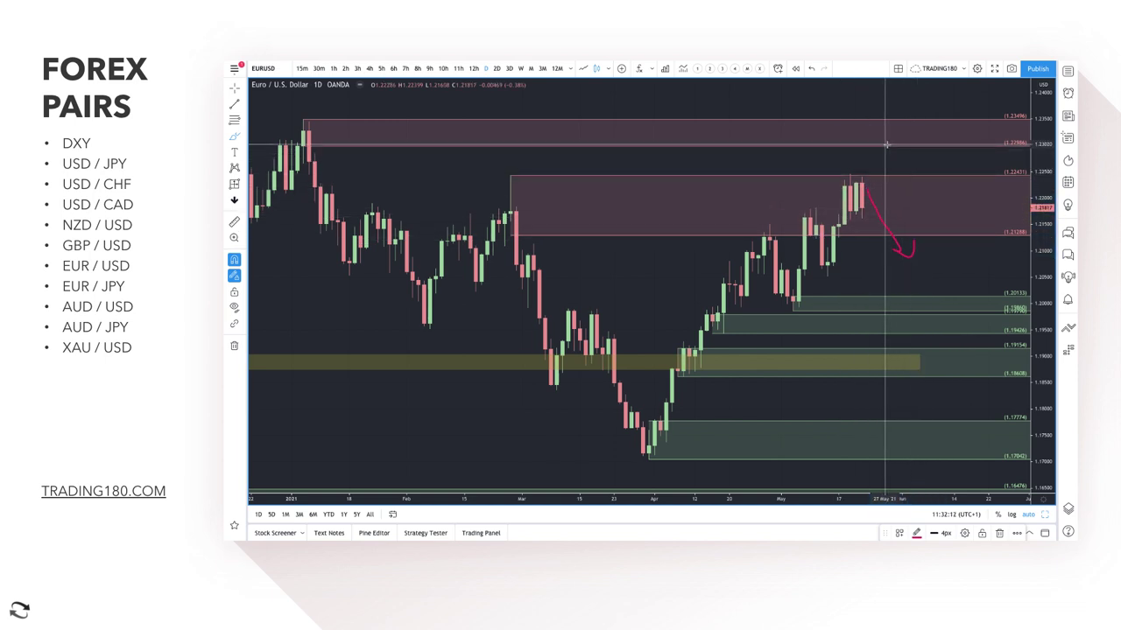
{"action": "left_click_drag", "start_coordinate": [882, 129], "coordinate": [905, 173]}
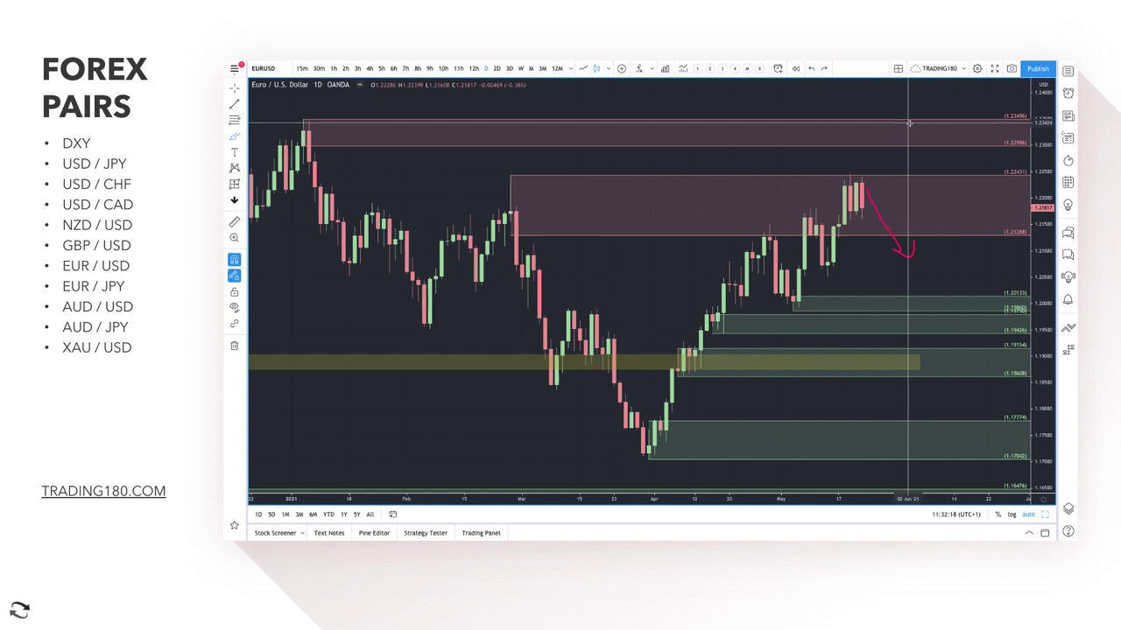
{"action": "mouse_move", "coordinate": [869, 127]}
{"action": "left_mouse_down"}
{"action": "mouse_move", "coordinate": [955, 127]}
{"action": "mouse_move", "coordinate": [955, 137]}
{"action": "left_mouse_up"}
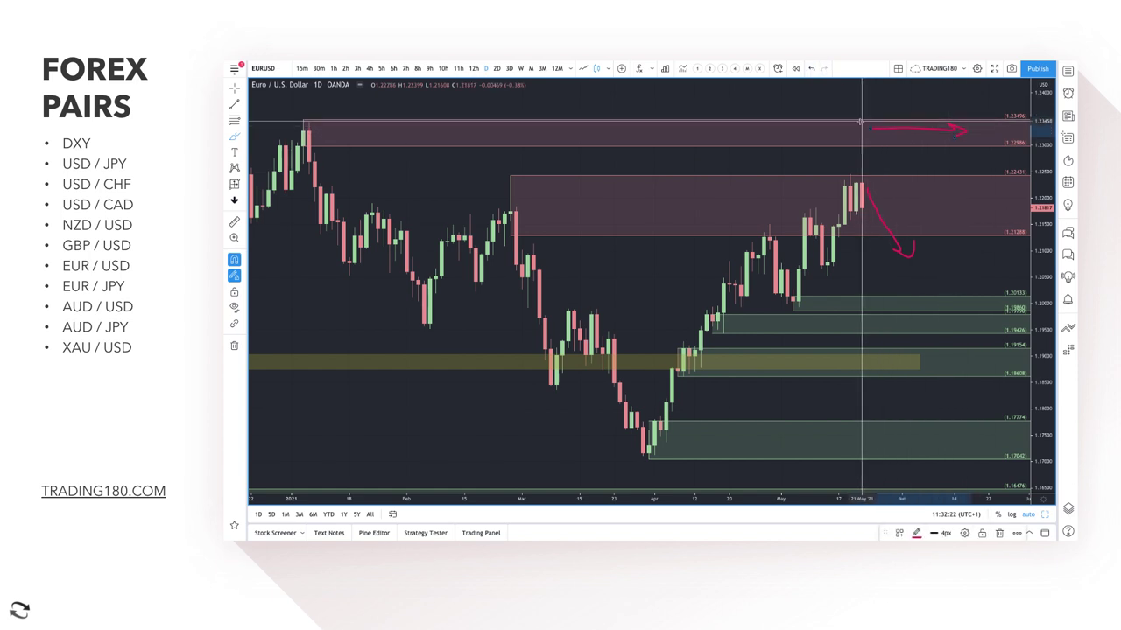
{"action": "left_click_drag", "start_coordinate": [871, 114], "coordinate": [925, 98]}
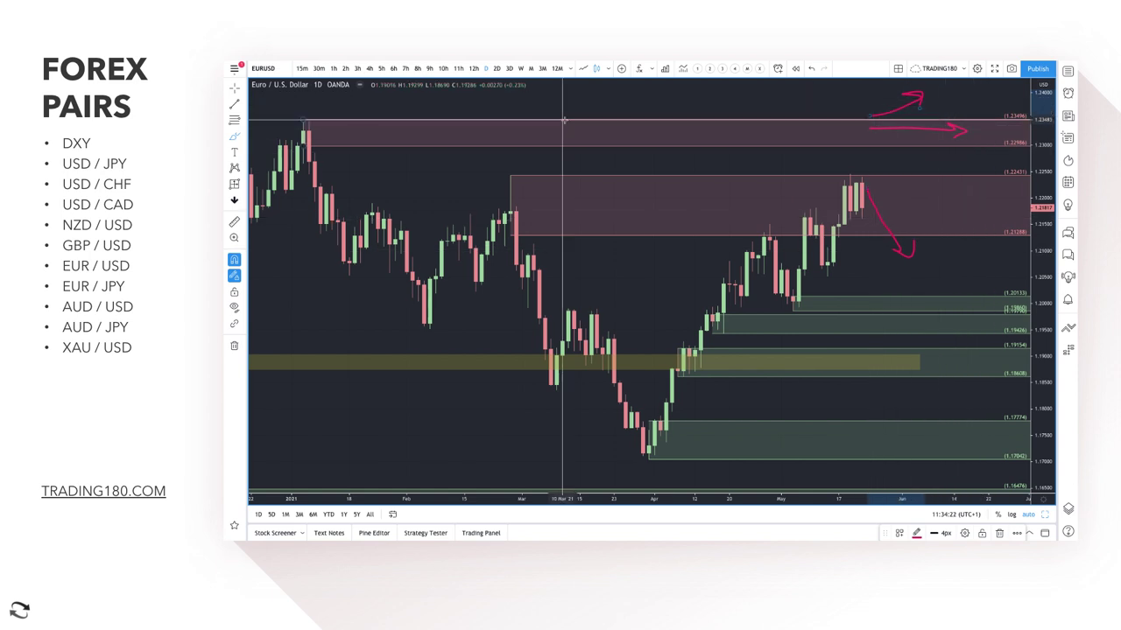
Raise the lower edge of the 1.22431 supply zone to 1.21708 and draw a demand zone from 1.21483 to 1.20514 at the mid-May low
{"action": "left_click", "coordinate": [235, 137]}
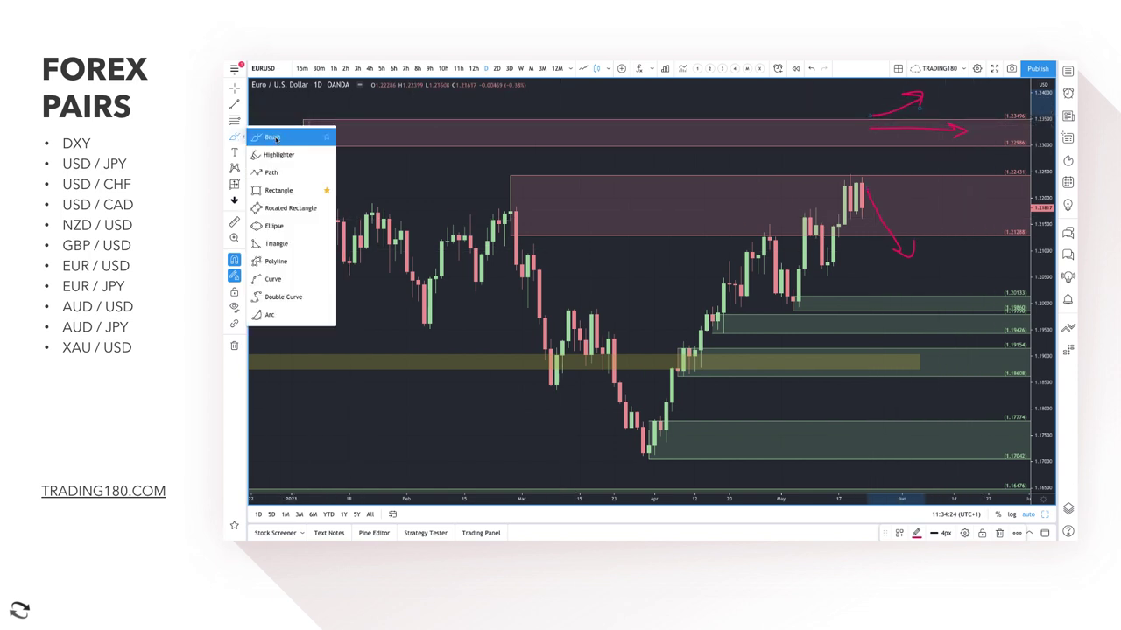
{"action": "left_click", "coordinate": [273, 138]}
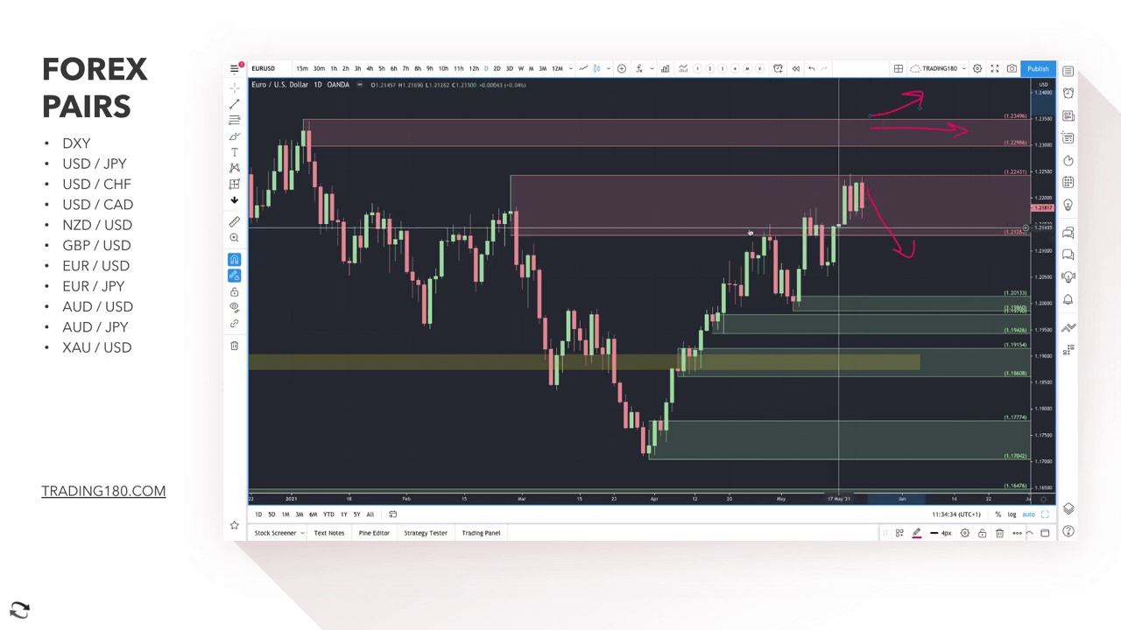
{"action": "right_click", "coordinate": [536, 233]}
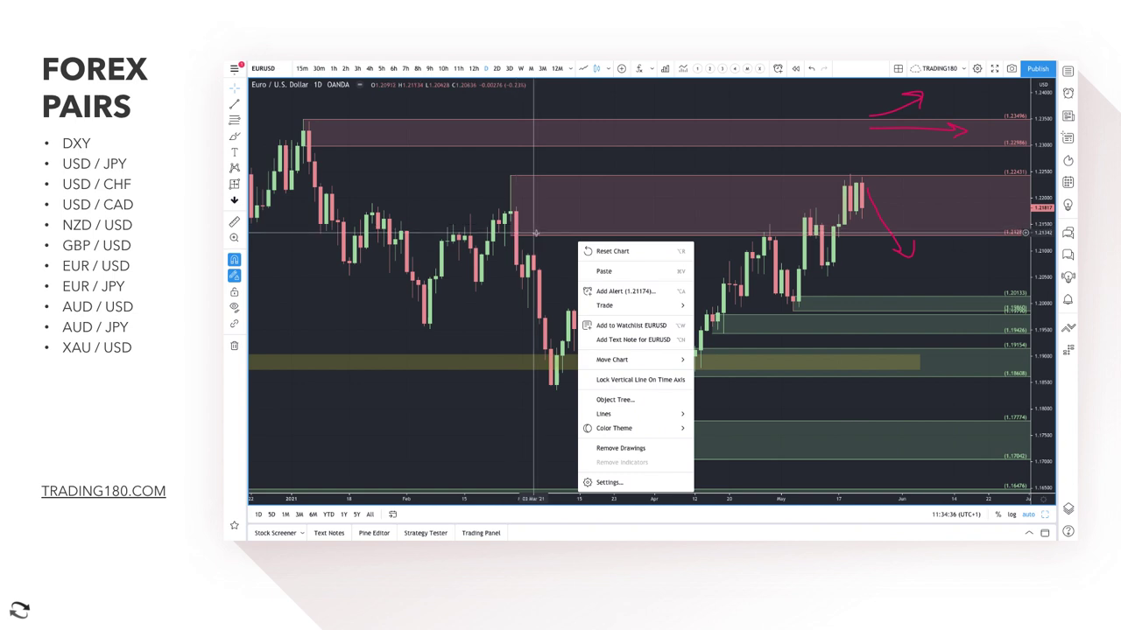
{"action": "left_click", "coordinate": [535, 233]}
{"action": "left_click_drag", "start_coordinate": [525, 232], "coordinate": [510, 213]}
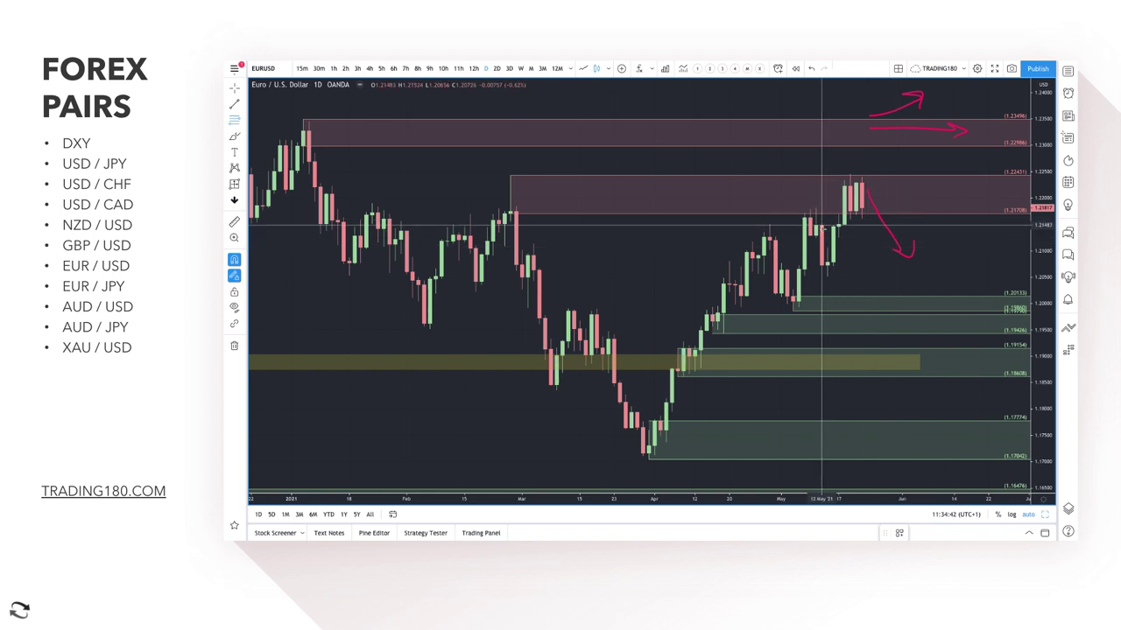
{"action": "left_click_drag", "start_coordinate": [822, 225], "coordinate": [826, 275]}
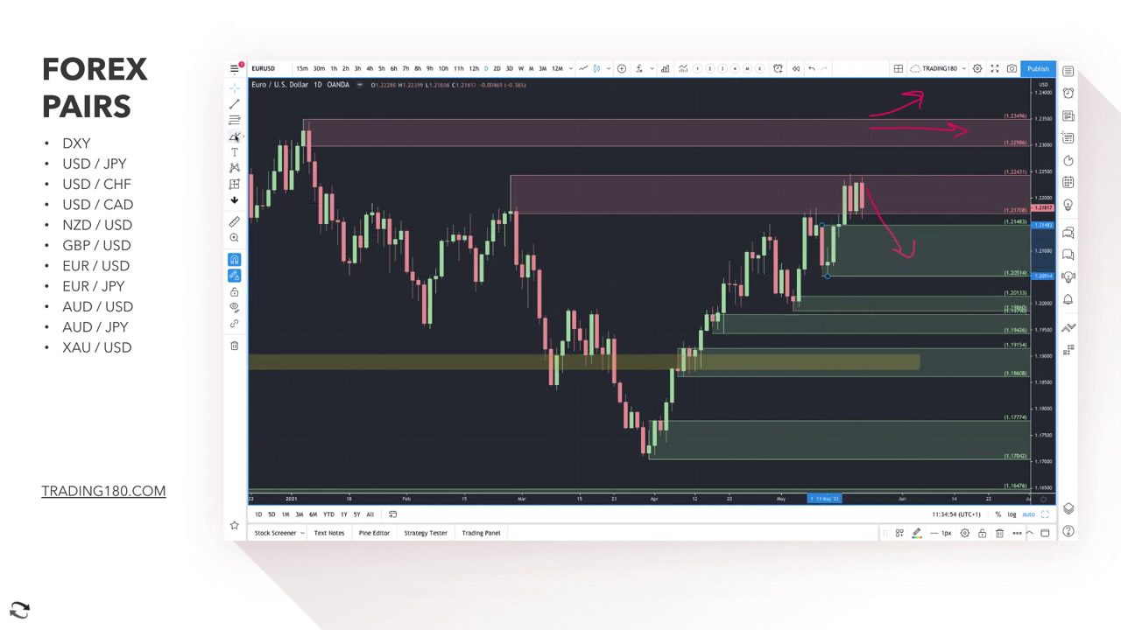
Brush a circle at about 1.248 in late June, above the top EURUSD supply zone
{"action": "left_click", "coordinate": [235, 138]}
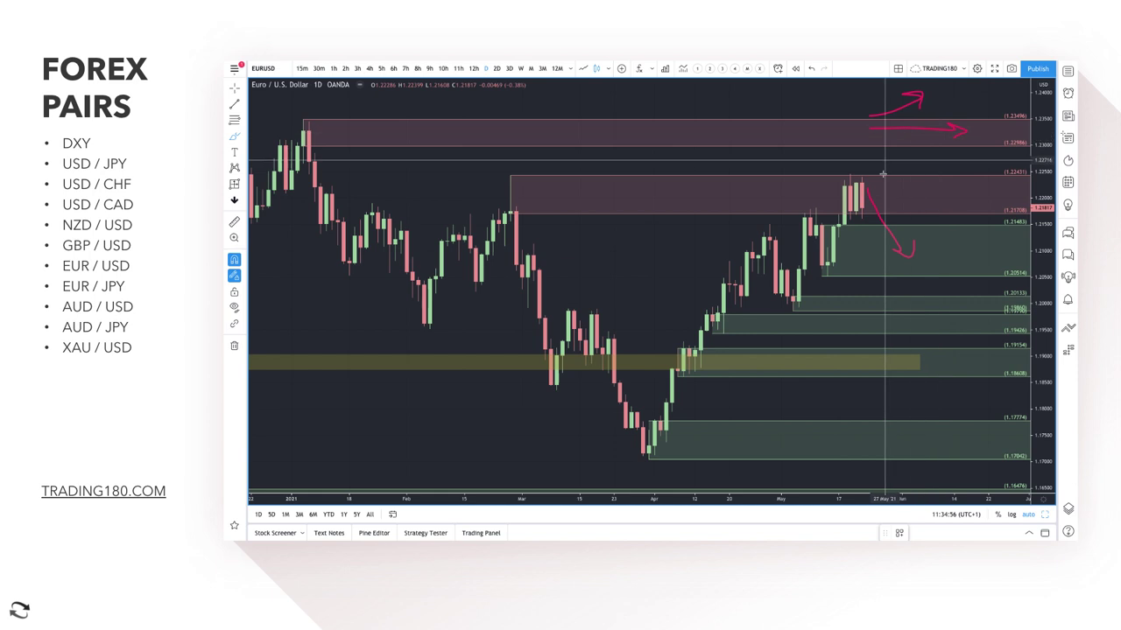
{"action": "scroll", "coordinate": [902, 189], "scroll_direction": "down", "scroll_amount": 3}
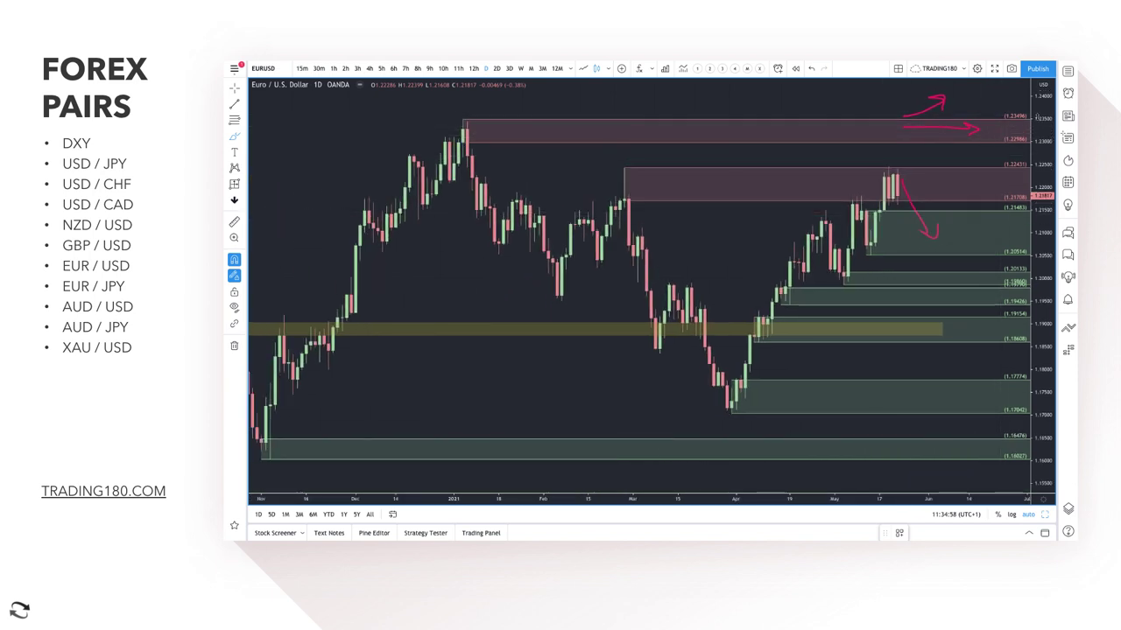
{"action": "left_click_drag", "start_coordinate": [1046, 102], "coordinate": [1042, 136]}
{"action": "mouse_move", "coordinate": [998, 103]}
{"action": "left_mouse_down"}
{"action": "mouse_move", "coordinate": [981, 115]}
{"action": "mouse_move", "coordinate": [1008, 129]}
{"action": "mouse_move", "coordinate": [1000, 104]}
{"action": "left_mouse_up"}
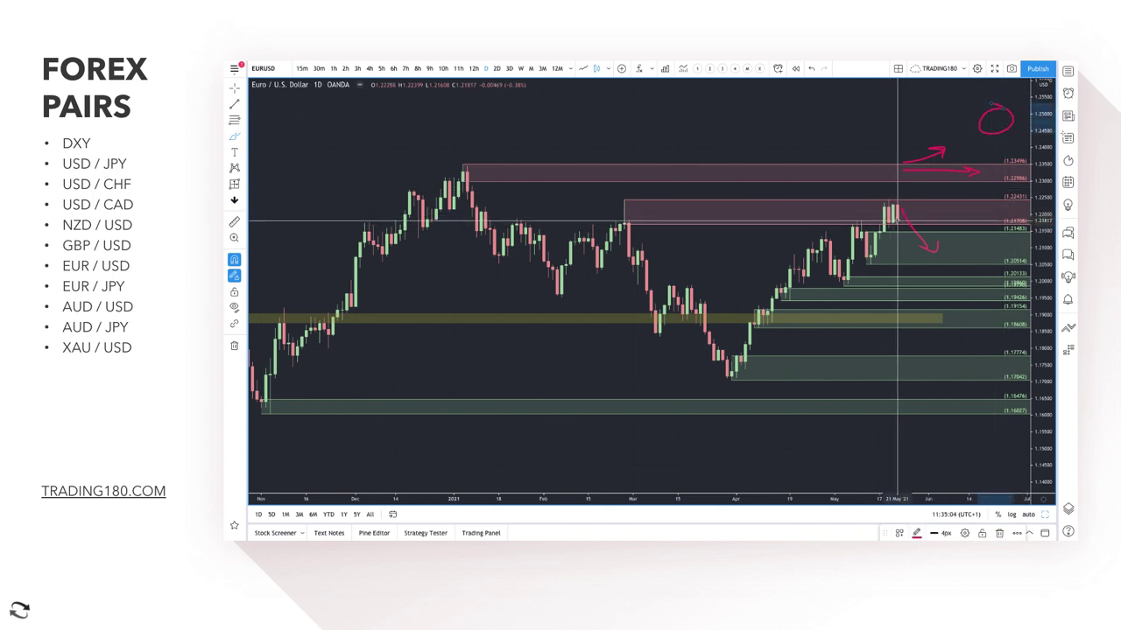
{"action": "mouse_move", "coordinate": [898, 221]}
{"action": "left_mouse_down"}
{"action": "mouse_move", "coordinate": [913, 263]}
{"action": "mouse_move", "coordinate": [998, 206]}
{"action": "mouse_move", "coordinate": [995, 225]}
{"action": "left_mouse_up"}
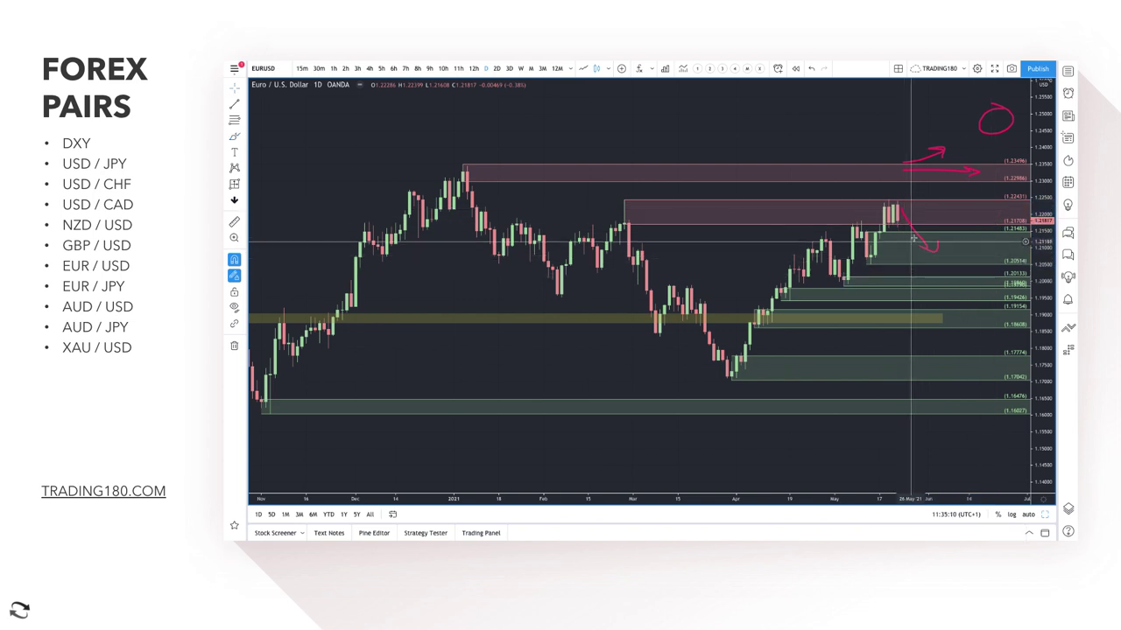
{"action": "left_click", "coordinate": [915, 234]}
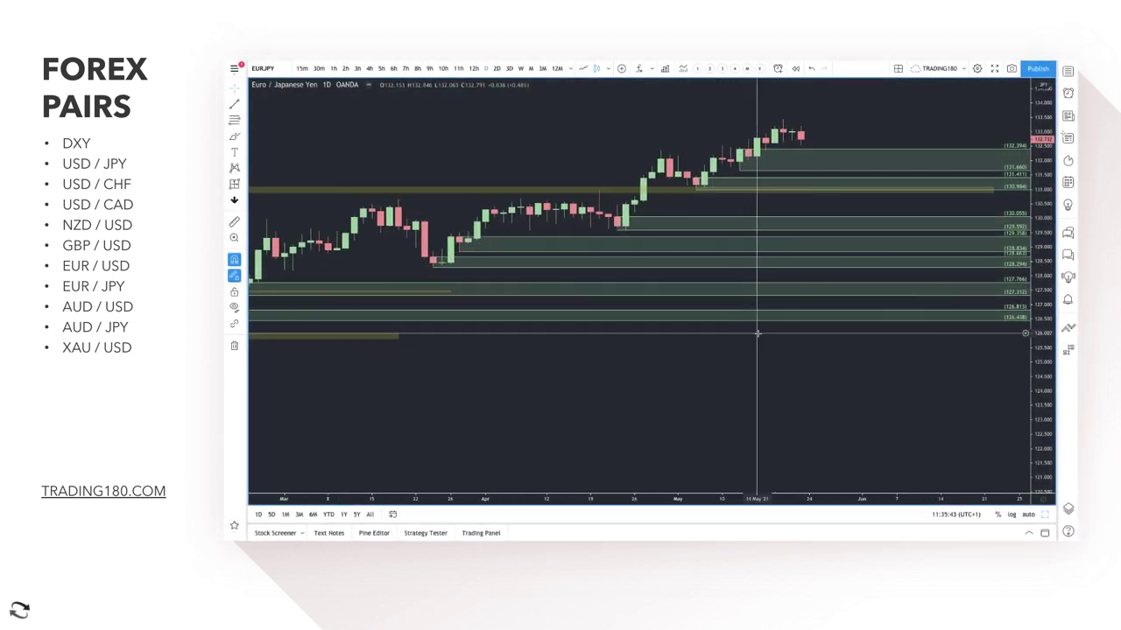
On the EURJPY chart, circle the late-April low at the 130.055–129.592 demand zone
{"action": "scroll", "coordinate": [757, 333], "scroll_direction": "up", "scroll_amount": 2}
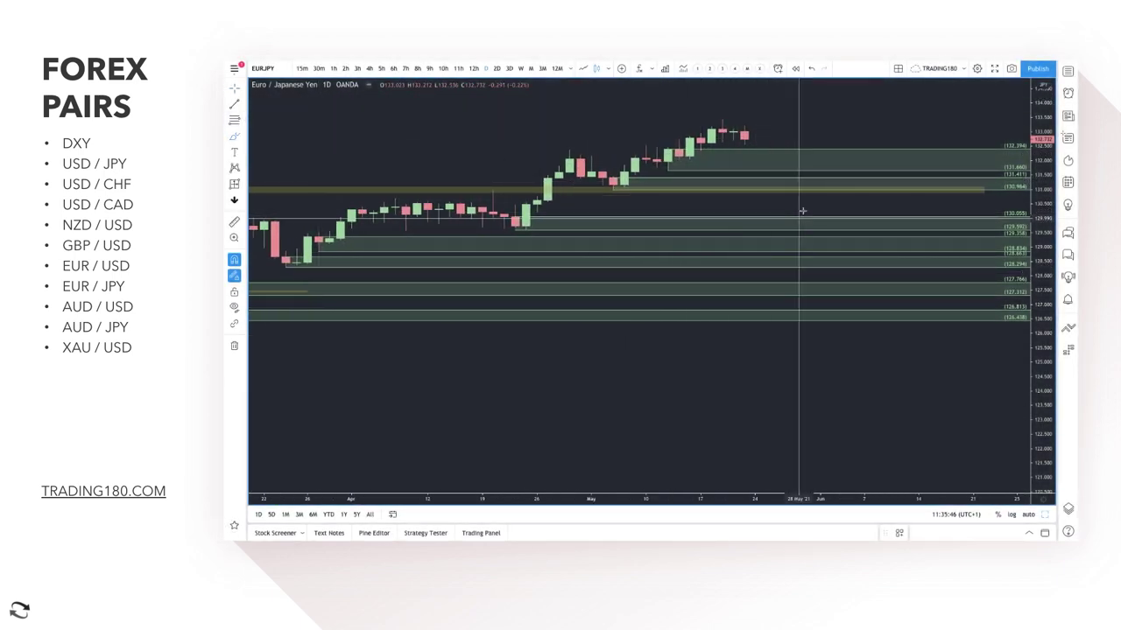
{"action": "scroll", "coordinate": [689, 162], "scroll_direction": "left", "scroll_amount": 5}
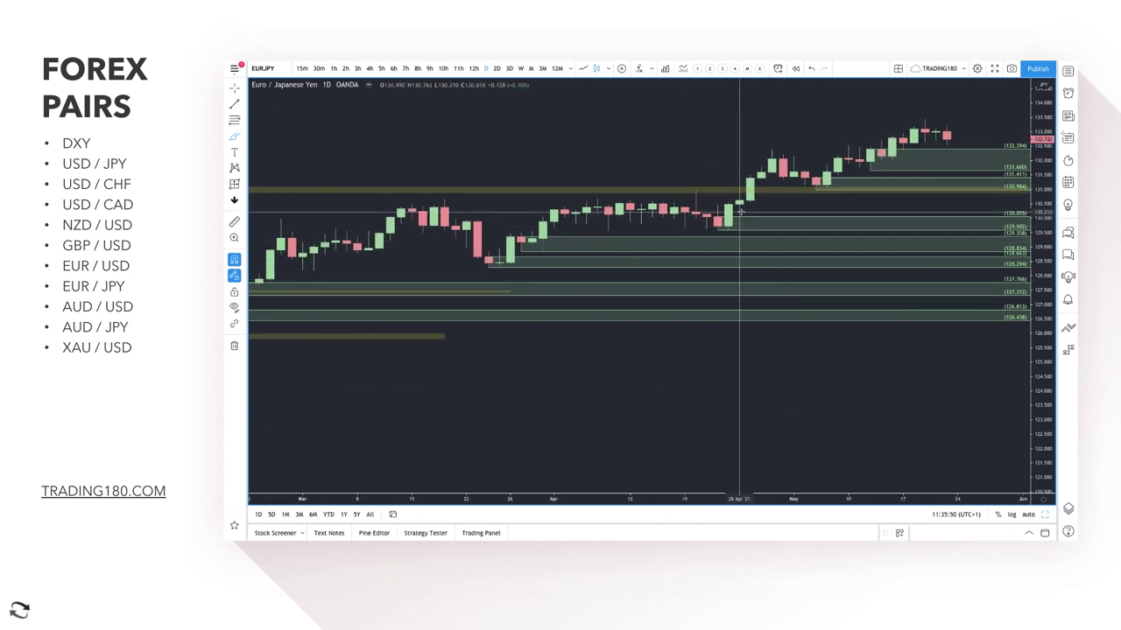
{"action": "mouse_move", "coordinate": [740, 212]}
{"action": "left_mouse_down"}
{"action": "mouse_move", "coordinate": [758, 229]}
{"action": "mouse_move", "coordinate": [740, 210]}
{"action": "left_mouse_up"}
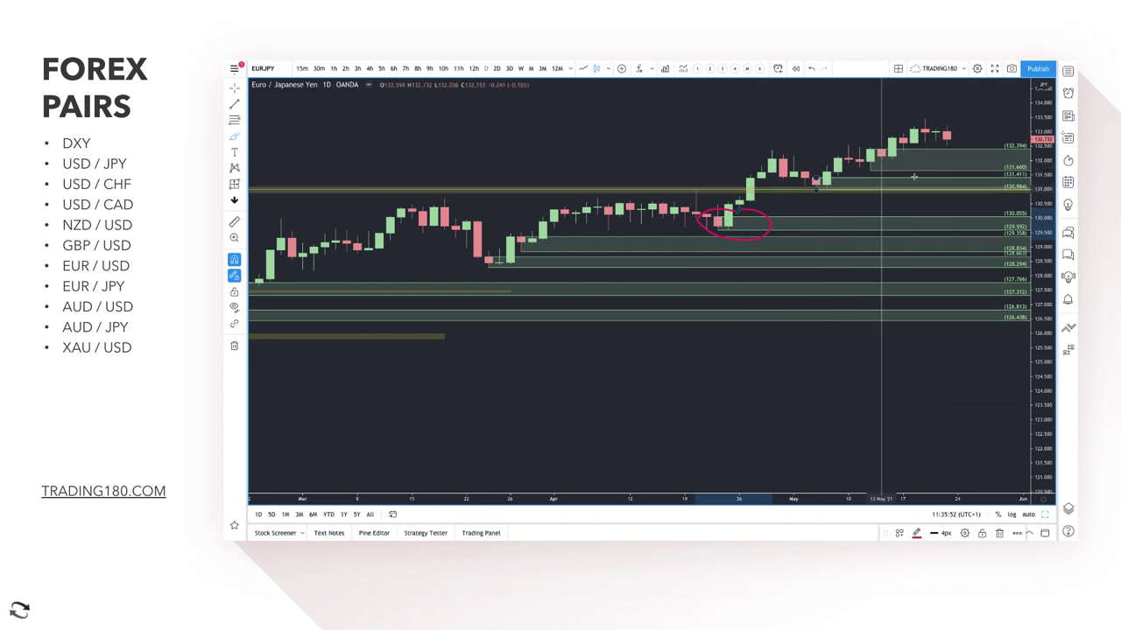
Brush a projected EURJPY dip into the 132.394–131.660 demand zone with a rebound arrow, and circle the 131.411–130.984 zone below
{"action": "scroll", "coordinate": [925, 189], "scroll_direction": "right", "scroll_amount": 3}
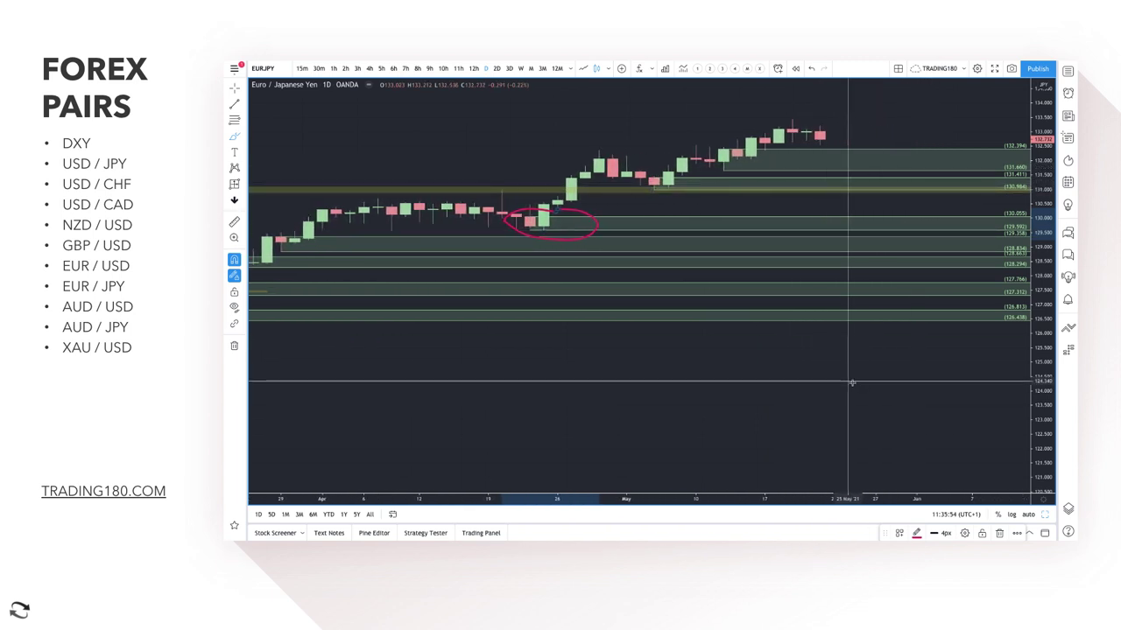
{"action": "left_click", "coordinate": [1027, 515]}
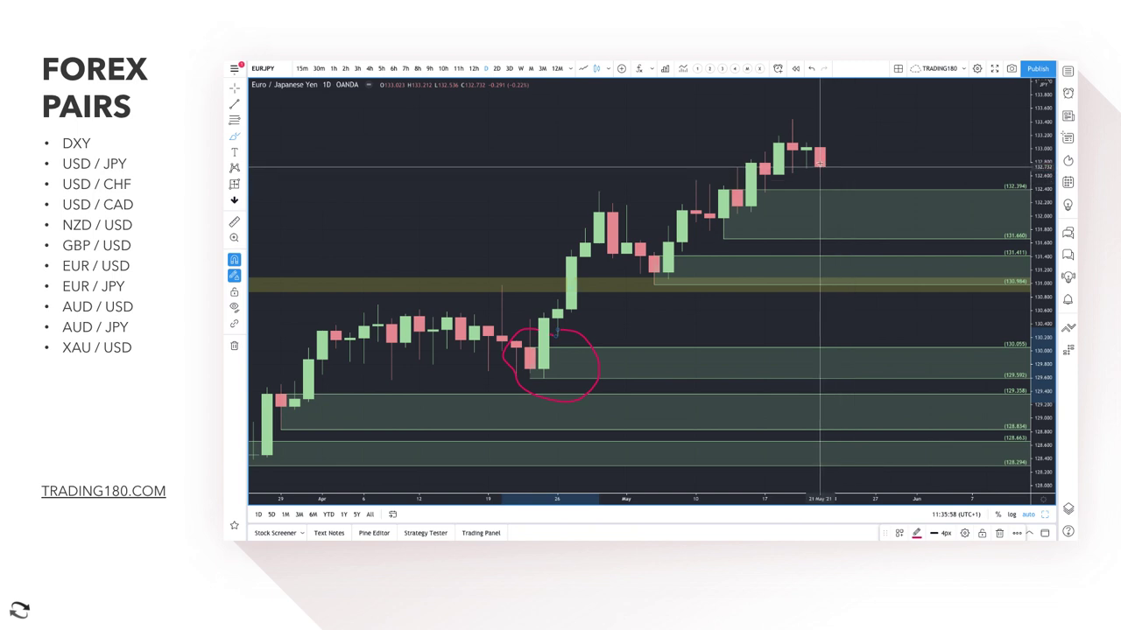
{"action": "mouse_move", "coordinate": [832, 196]}
{"action": "left_mouse_down"}
{"action": "mouse_move", "coordinate": [846, 221]}
{"action": "mouse_move", "coordinate": [924, 166]}
{"action": "mouse_move", "coordinate": [931, 193]}
{"action": "left_mouse_up"}
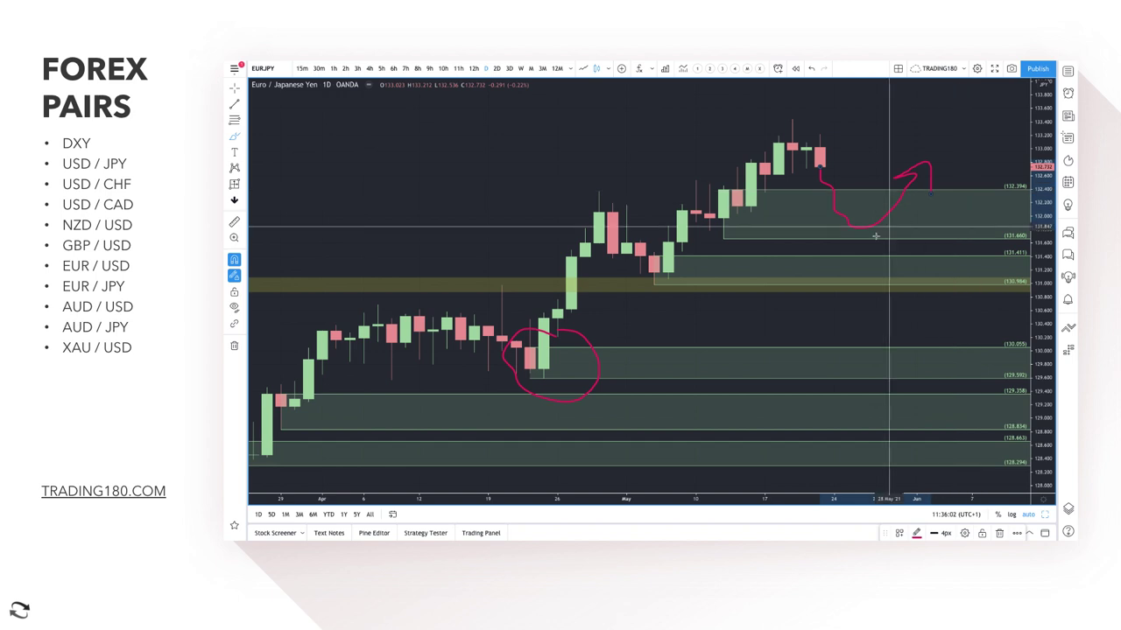
{"action": "mouse_move", "coordinate": [863, 257]}
{"action": "left_mouse_down"}
{"action": "mouse_move", "coordinate": [887, 262]}
{"action": "mouse_move", "coordinate": [867, 257]}
{"action": "left_mouse_up"}
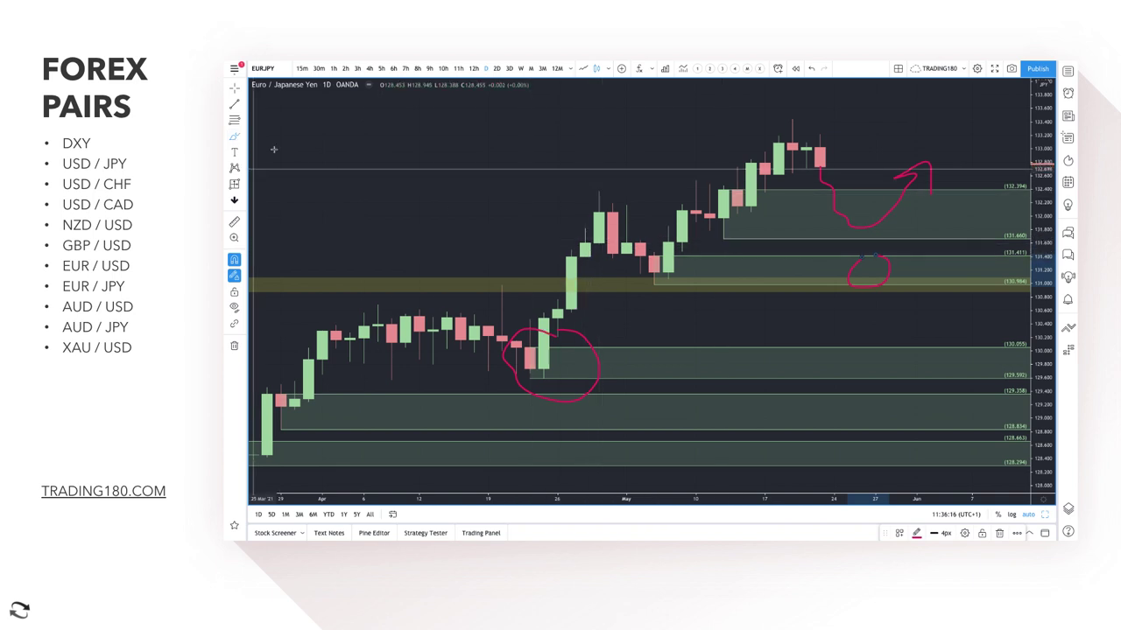
Brush a long rising arrow above the EURJPY candles from late March to early May
{"action": "left_click_drag", "start_coordinate": [448, 315], "coordinate": [548, 332]}
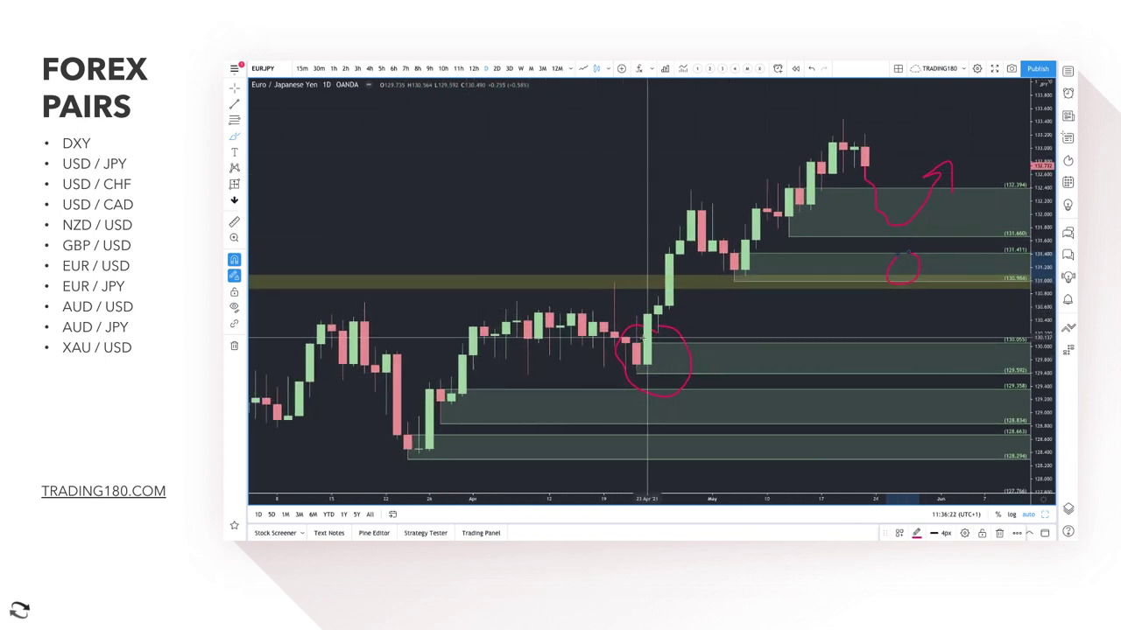
{"action": "scroll", "coordinate": [648, 359], "scroll_direction": "down", "scroll_amount": 2}
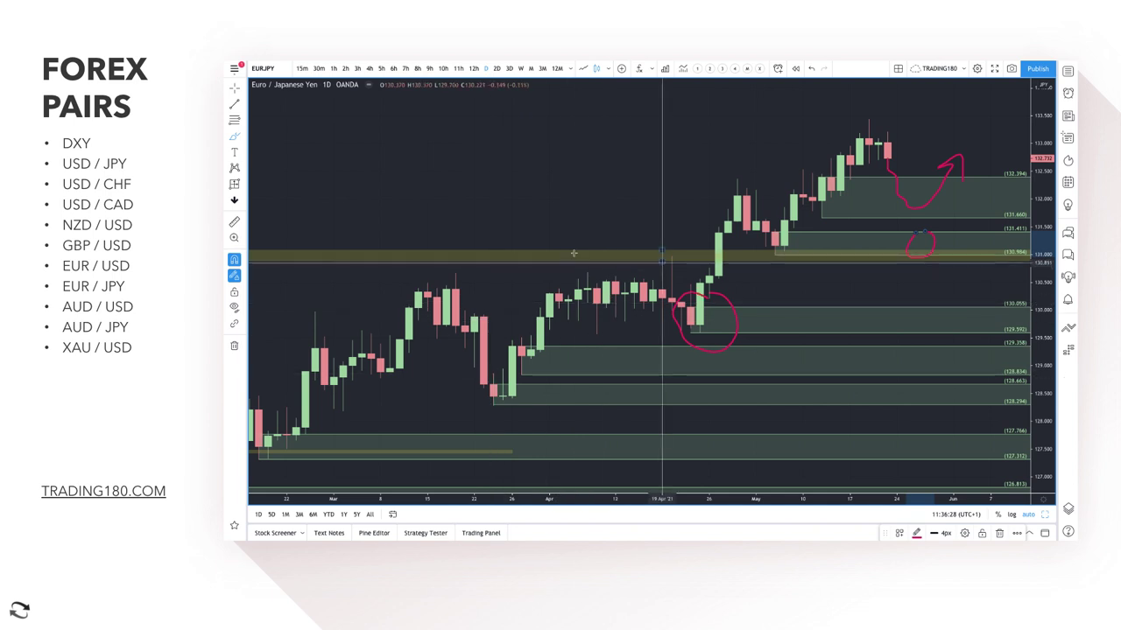
{"action": "left_click", "coordinate": [239, 137]}
{"action": "left_click", "coordinate": [288, 138]}
{"action": "mouse_move", "coordinate": [504, 313]}
{"action": "left_mouse_down"}
{"action": "mouse_move", "coordinate": [762, 136]}
{"action": "mouse_move", "coordinate": [766, 160]}
{"action": "left_mouse_up"}
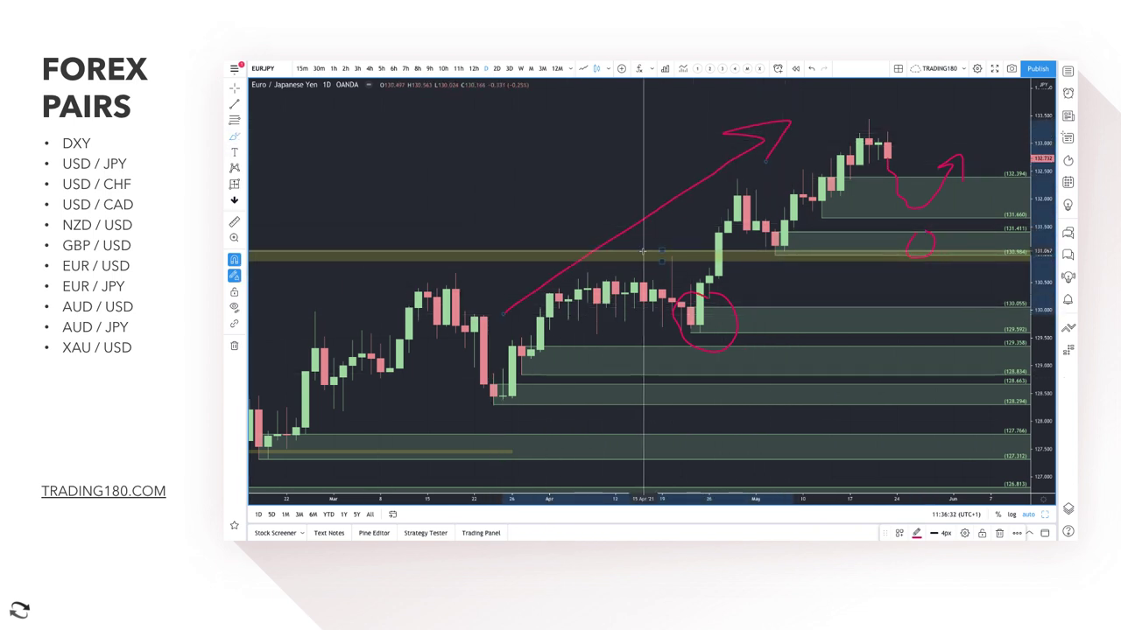
Remove the long rising arrow and the projected dip and zone circle from the EURJPY chart
{"action": "key", "text": "Delete"}
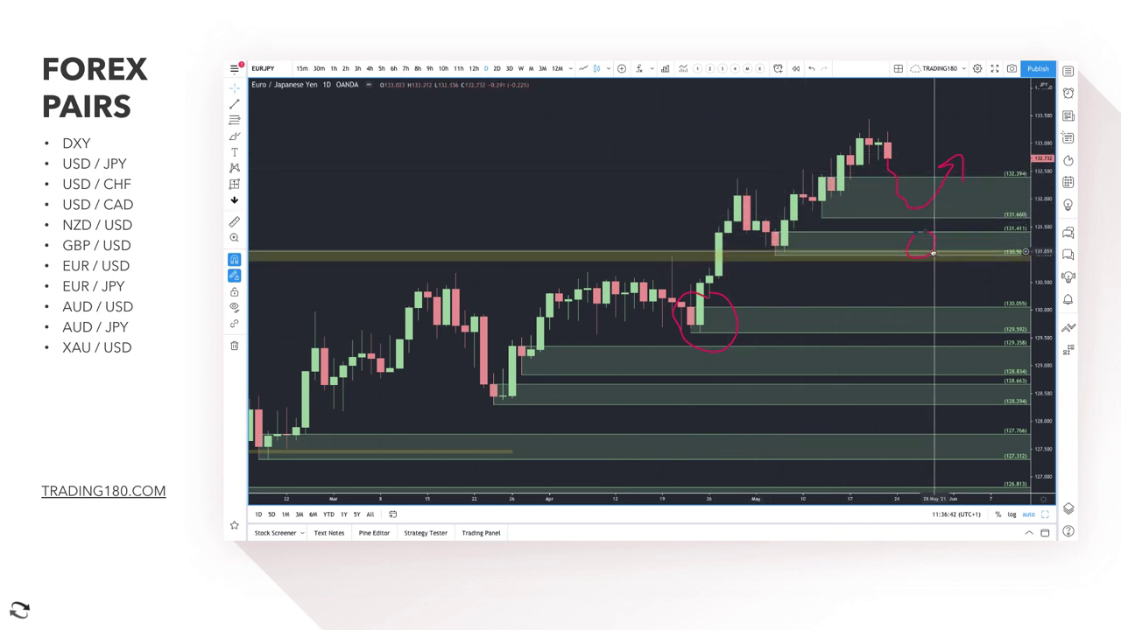
{"action": "key", "text": "ctrl+z"}
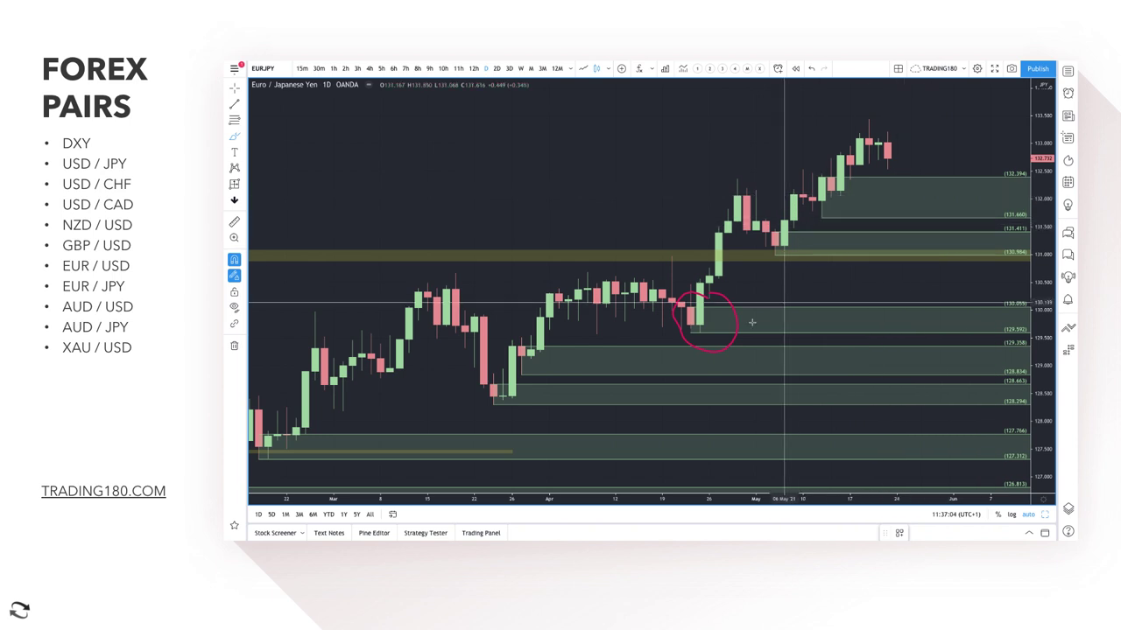
Brush a projected EURJPY path dipping into the 132.394–131.660 demand zone, rebounding to about 133.25 and falling back with an arrowhead
{"action": "scroll", "coordinate": [658, 377], "scroll_direction": "down", "scroll_amount": 2}
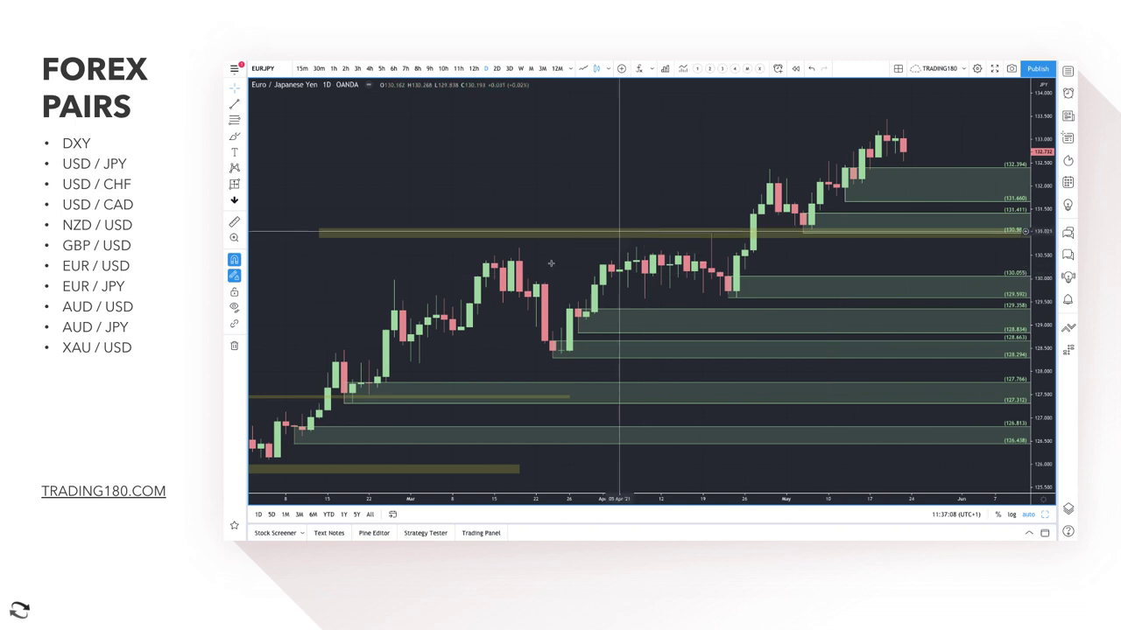
{"action": "scroll", "coordinate": [710, 262], "scroll_direction": "down", "scroll_amount": 5}
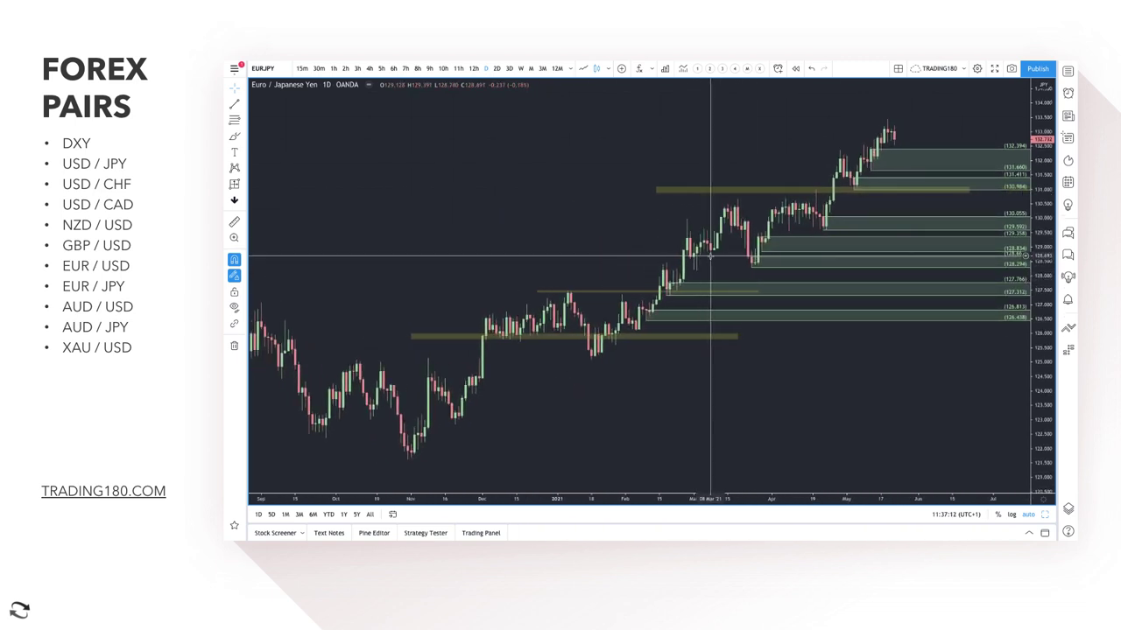
{"action": "scroll", "coordinate": [710, 257], "scroll_direction": "up", "scroll_amount": 5}
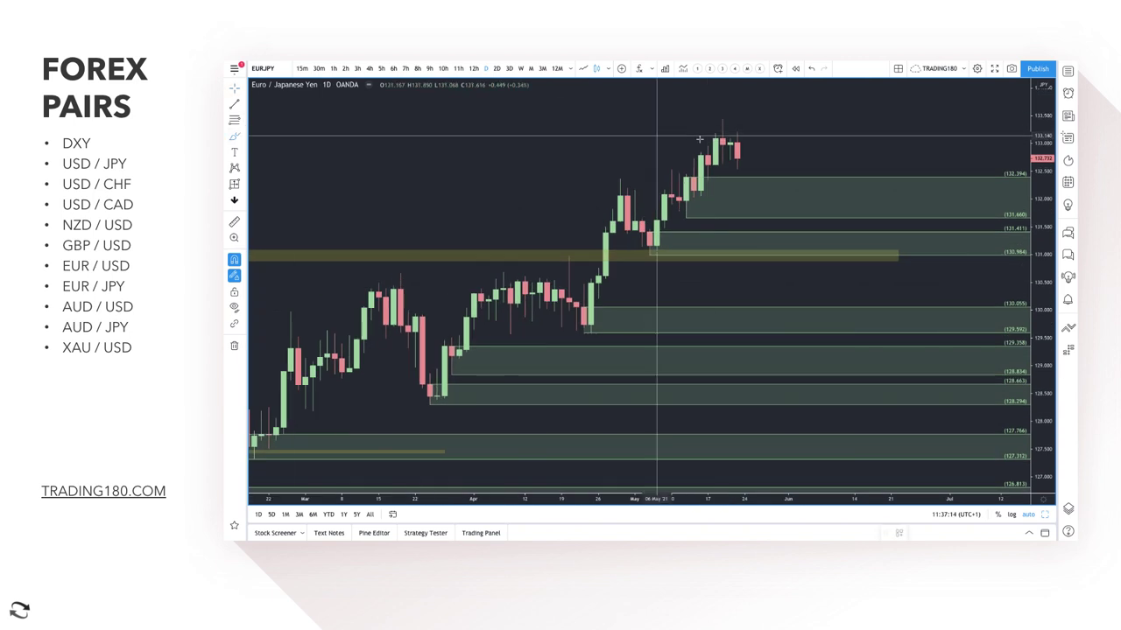
{"action": "mouse_move", "coordinate": [737, 160]}
{"action": "left_mouse_down"}
{"action": "mouse_move", "coordinate": [757, 213]}
{"action": "mouse_move", "coordinate": [836, 136]}
{"action": "mouse_move", "coordinate": [851, 201]}
{"action": "mouse_move", "coordinate": [876, 180]}
{"action": "left_mouse_up"}
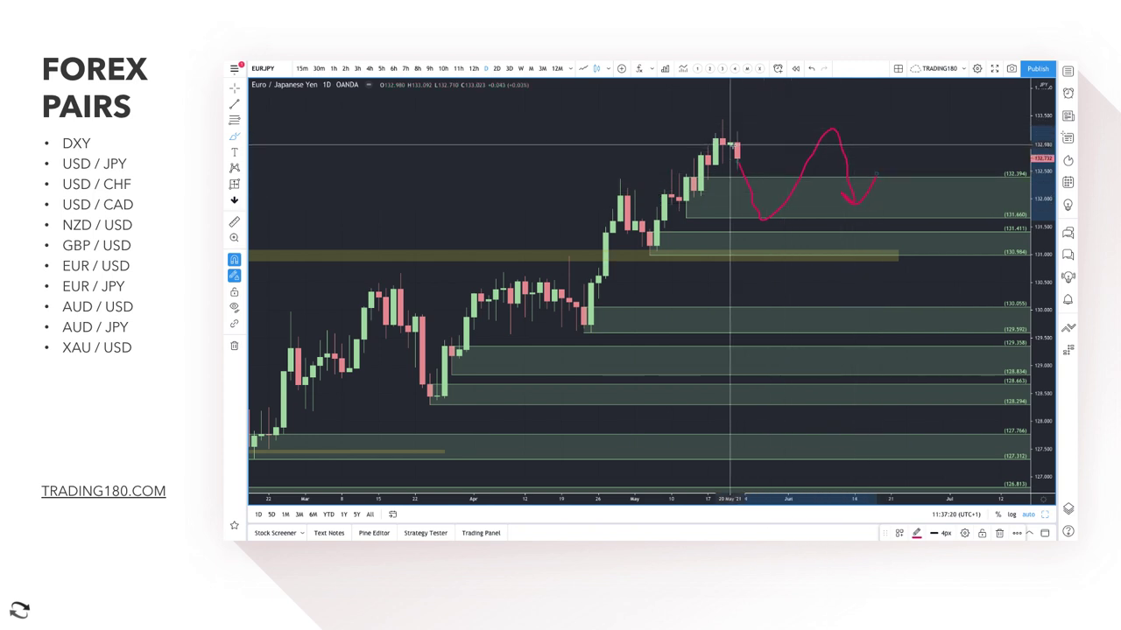
{"action": "left_click_drag", "start_coordinate": [738, 145], "coordinate": [876, 145]}
{"action": "left_click_drag", "start_coordinate": [724, 117], "coordinate": [889, 120]}
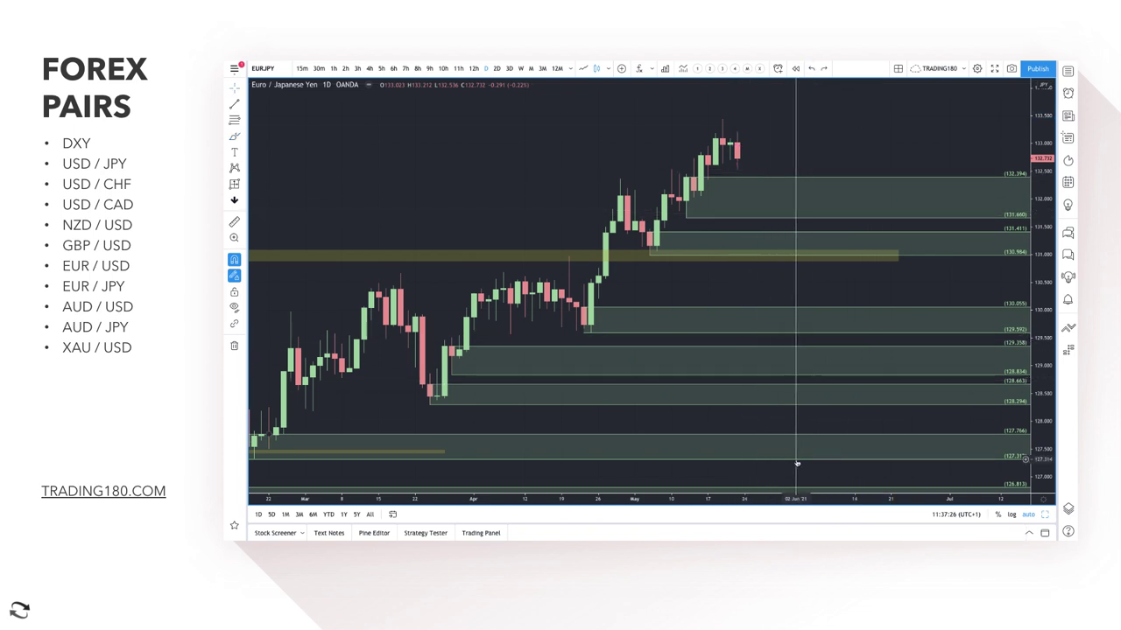
Switch to the daily AUDUSD chart and circle the upper edge of the 0.80072–0.79115 supply zone in late June
{"action": "right_click", "coordinate": [682, 292]}
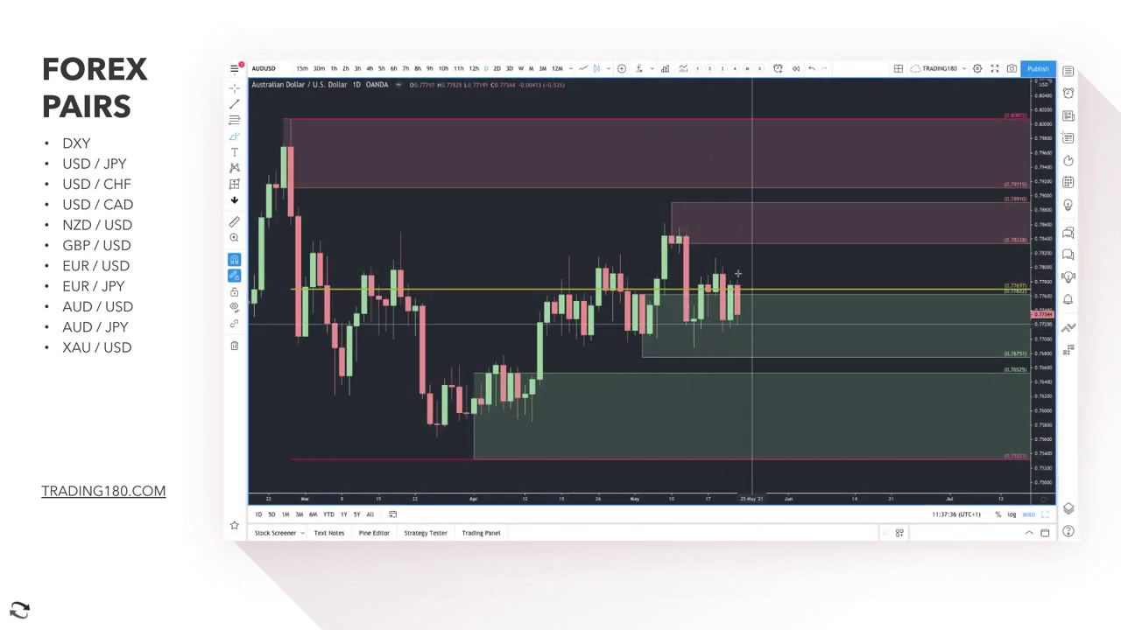
{"action": "scroll", "coordinate": [753, 347], "scroll_direction": "down", "scroll_amount": 1}
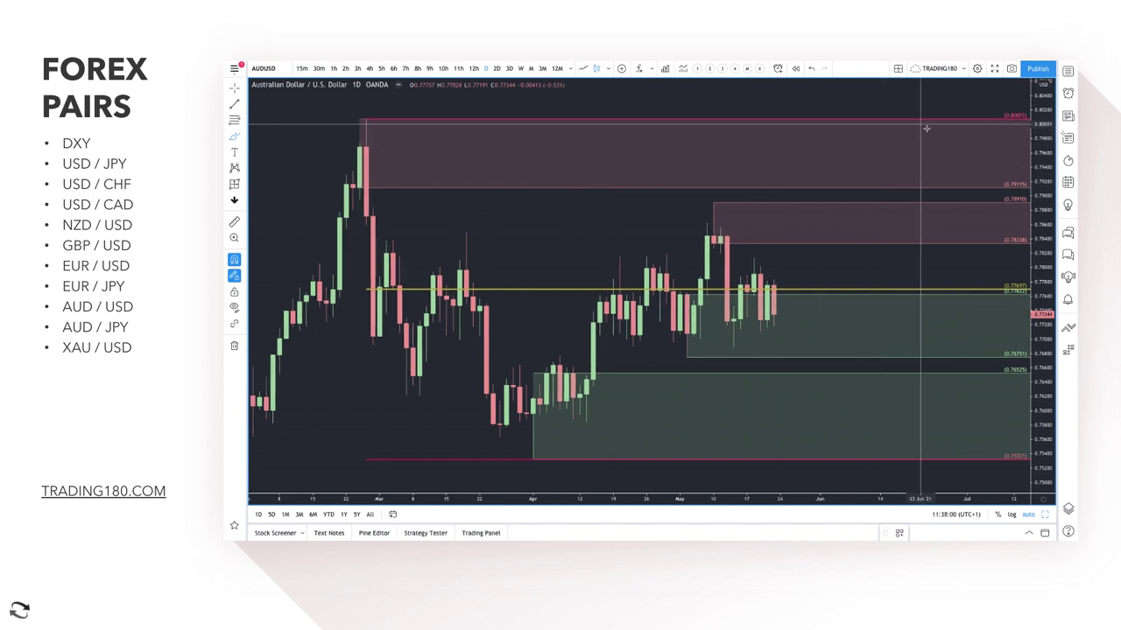
{"action": "mouse_move", "coordinate": [902, 118]}
{"action": "left_mouse_down"}
{"action": "mouse_move", "coordinate": [925, 143]}
{"action": "mouse_move", "coordinate": [906, 121]}
{"action": "left_mouse_up"}
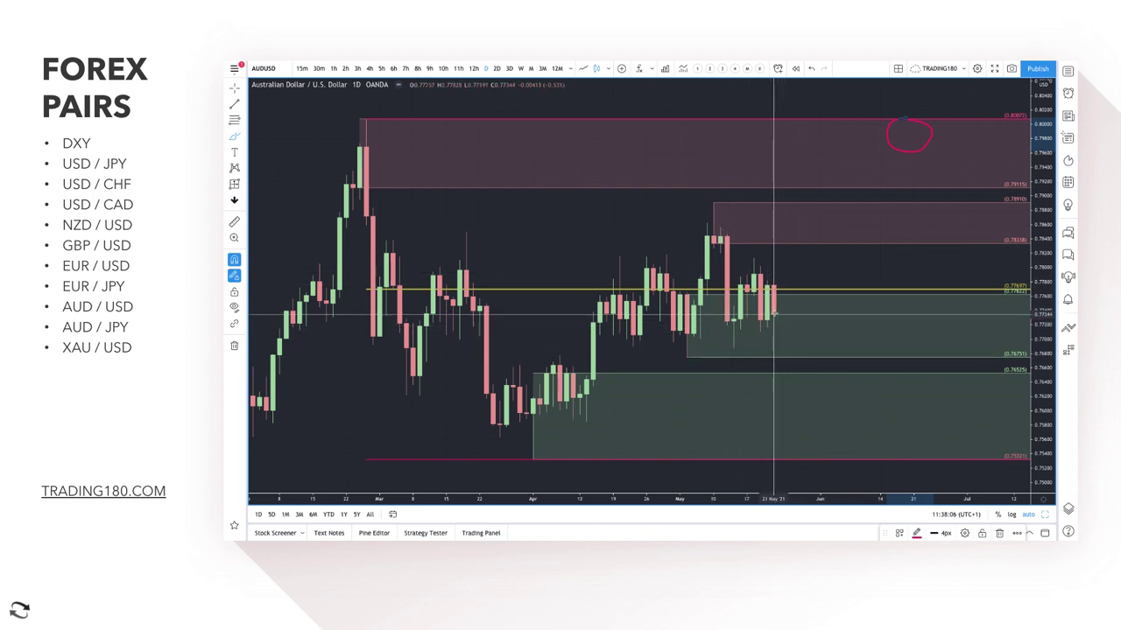
Brush two projected AUDUSD paths: a dip into the 0.76525 demand zone with a rebound arrow, and a rally to about 0.792 with a pullback and rising arrow
{"action": "mouse_move", "coordinate": [778, 330]}
{"action": "left_mouse_down"}
{"action": "mouse_move", "coordinate": [804, 417]}
{"action": "mouse_move", "coordinate": [858, 383]}
{"action": "left_mouse_up"}
{"action": "scroll", "coordinate": [858, 384], "scroll_direction": "down", "scroll_amount": 3}
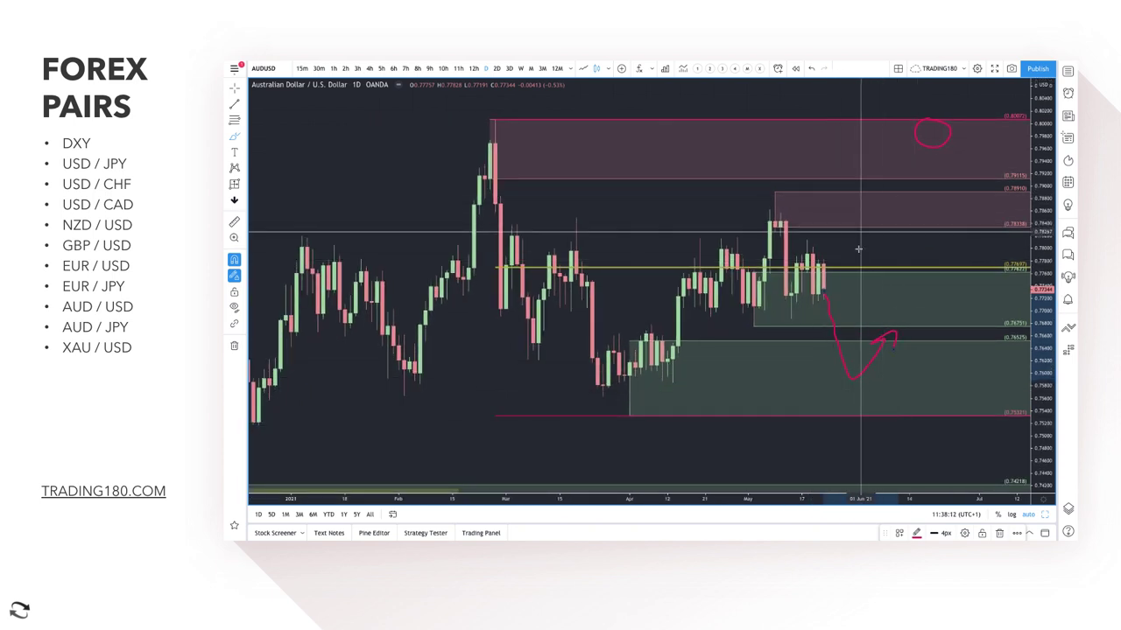
{"action": "mouse_move", "coordinate": [823, 262]}
{"action": "left_mouse_down"}
{"action": "mouse_move", "coordinate": [859, 174]}
{"action": "mouse_move", "coordinate": [882, 273]}
{"action": "mouse_move", "coordinate": [926, 236]}
{"action": "left_mouse_up"}
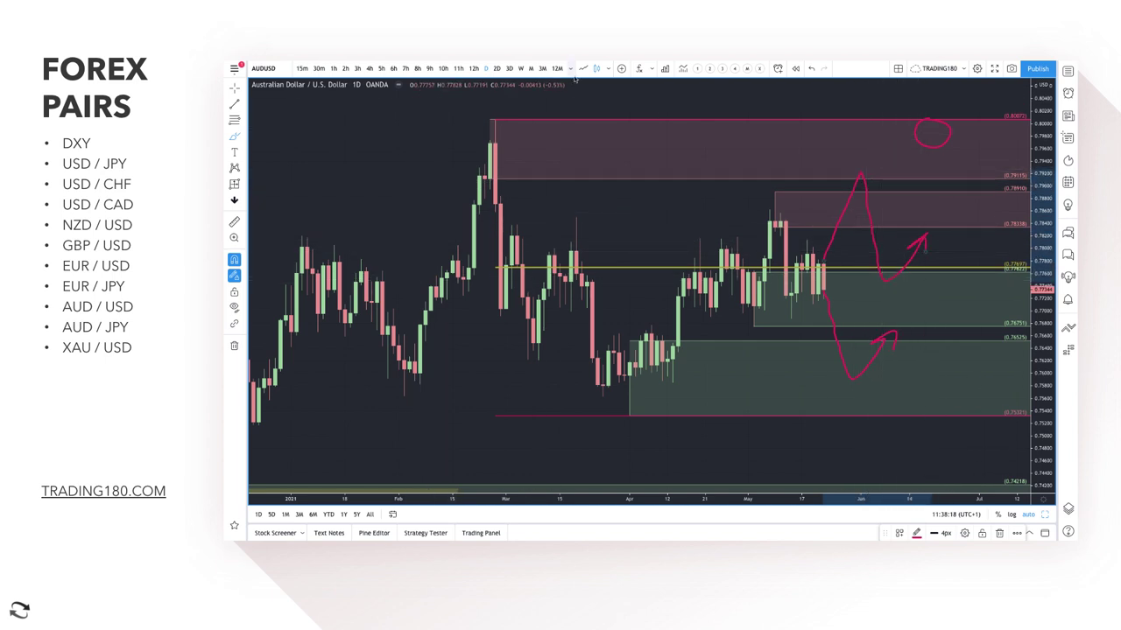
Undo the circle and both projected paths on the AUDUSD chart
{"action": "left_click", "coordinate": [811, 69]}
{"action": "left_click", "coordinate": [810, 69]}
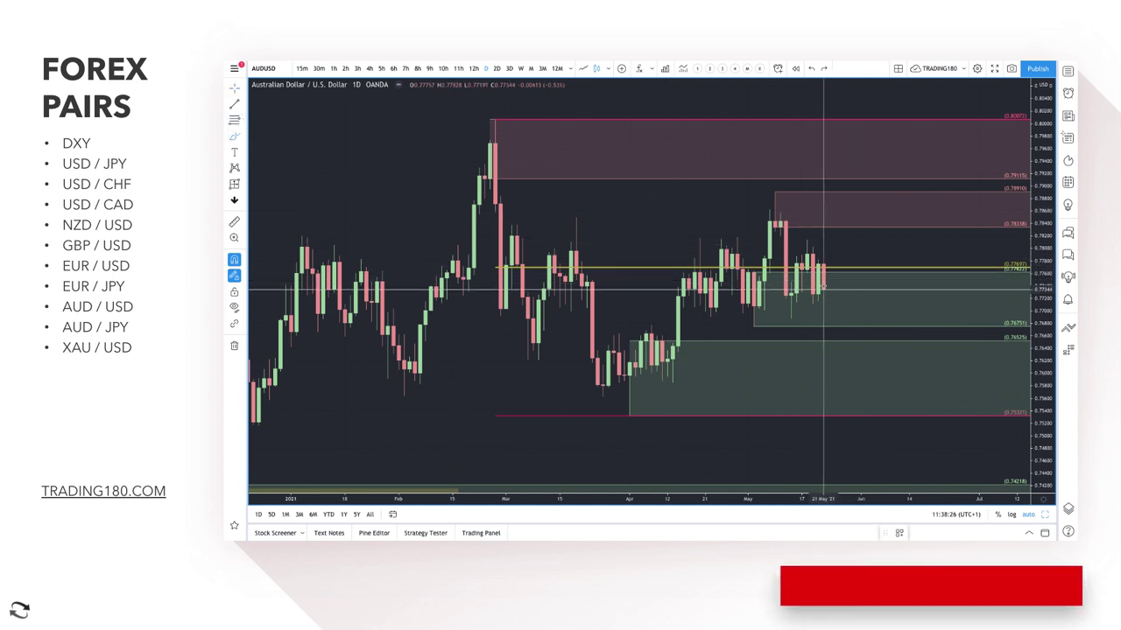
Brush a projected AUDUSD rise into the 0.78338–0.78910 supply zone turning down with an arrow, and circle the late-February high
{"action": "mouse_move", "coordinate": [826, 276]}
{"action": "left_mouse_down"}
{"action": "mouse_move", "coordinate": [853, 220]}
{"action": "mouse_move", "coordinate": [883, 230]}
{"action": "mouse_move", "coordinate": [886, 254]}
{"action": "mouse_move", "coordinate": [905, 252]}
{"action": "left_mouse_up"}
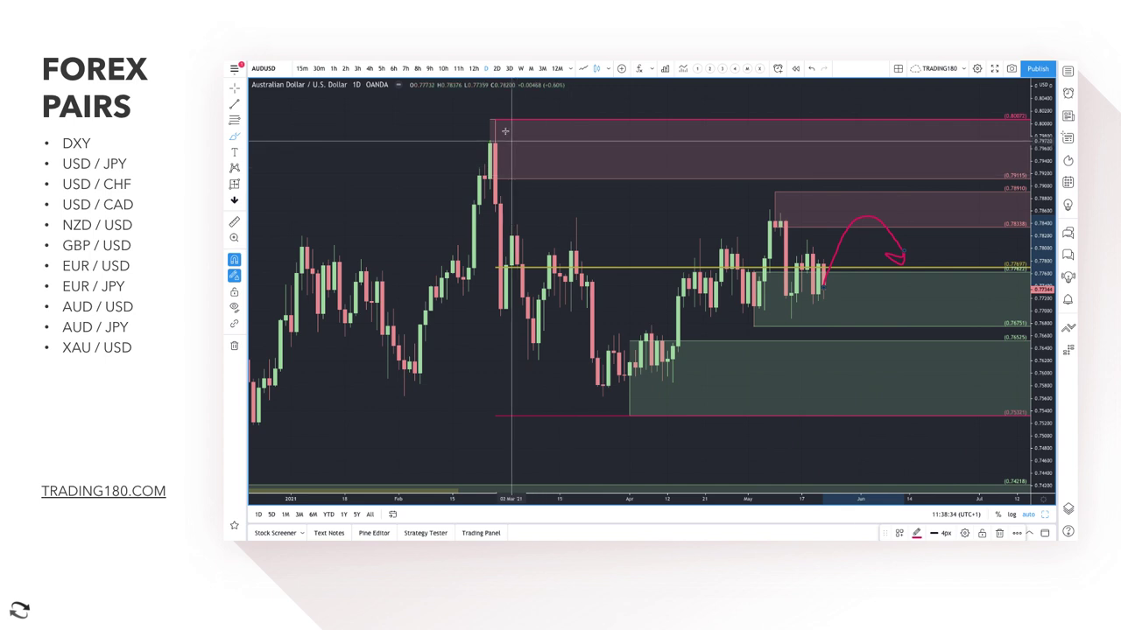
{"action": "left_click_drag", "start_coordinate": [501, 127], "coordinate": [481, 120]}
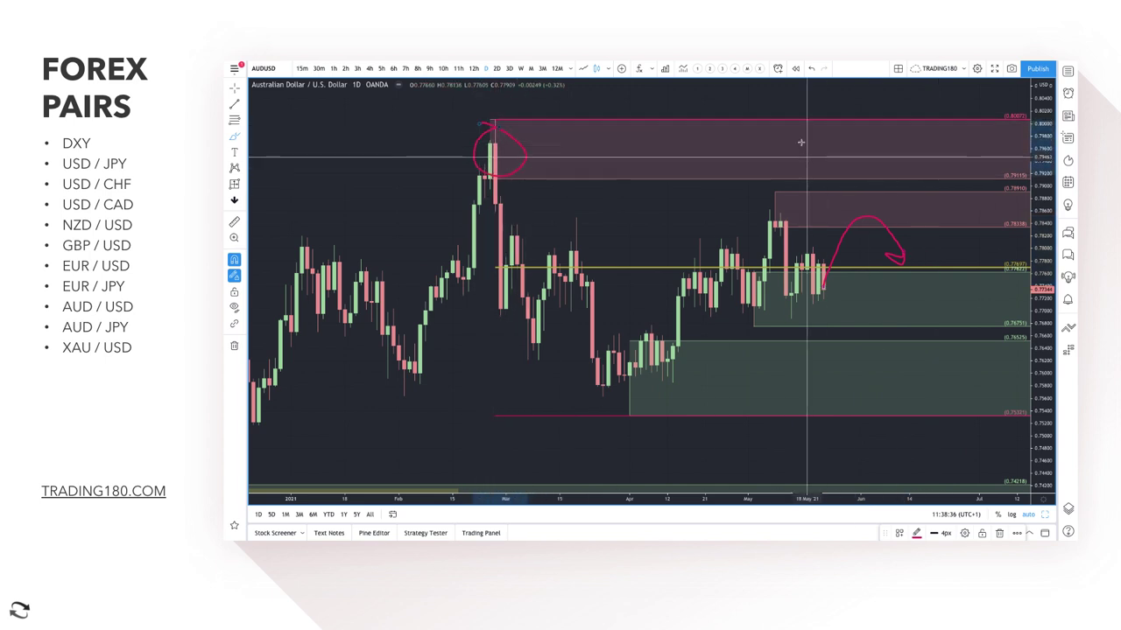
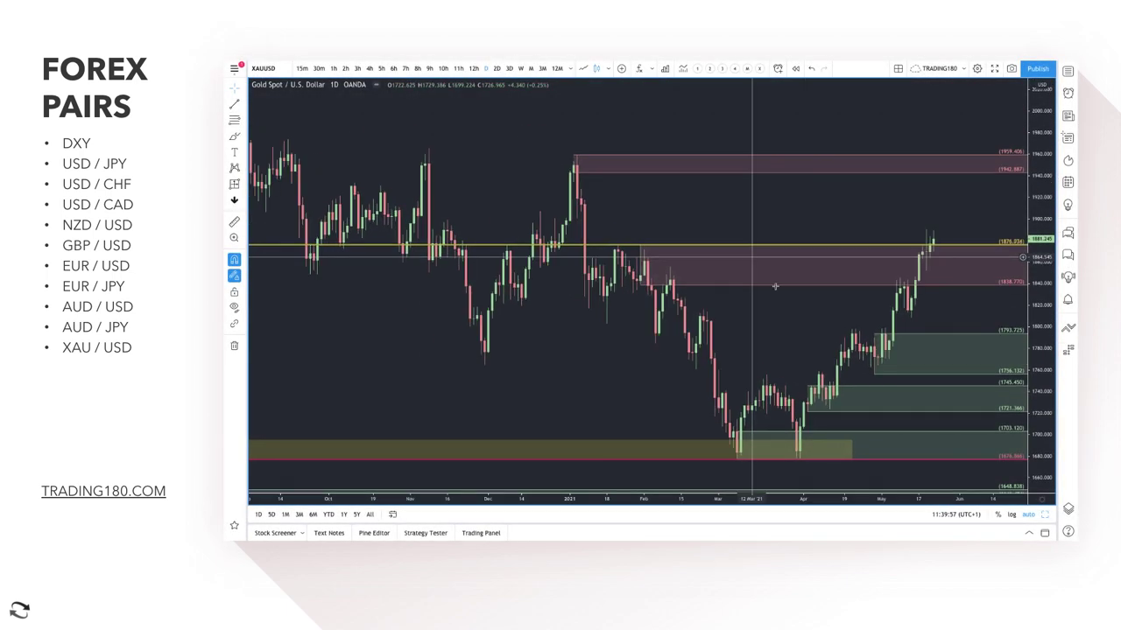
Mark a demand zone on the daily XAUUSD chart from 1837.485 to 1808.866 at the mid-May pullback
{"action": "left_click", "coordinate": [234, 119]}
{"action": "left_click", "coordinate": [908, 283]}
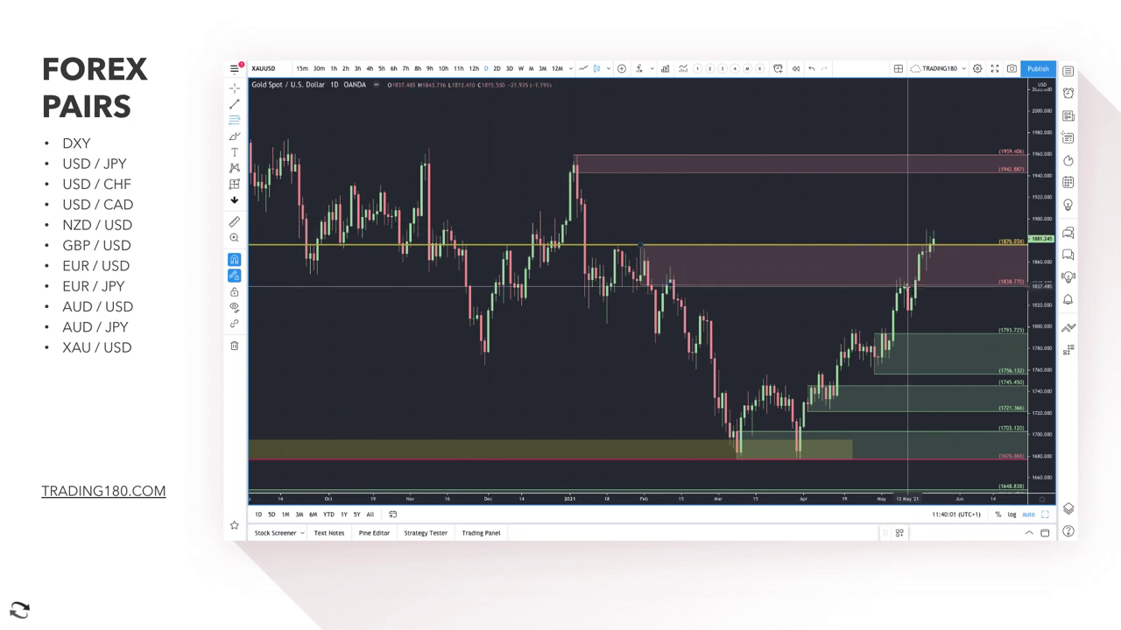
{"action": "left_click", "coordinate": [911, 317]}
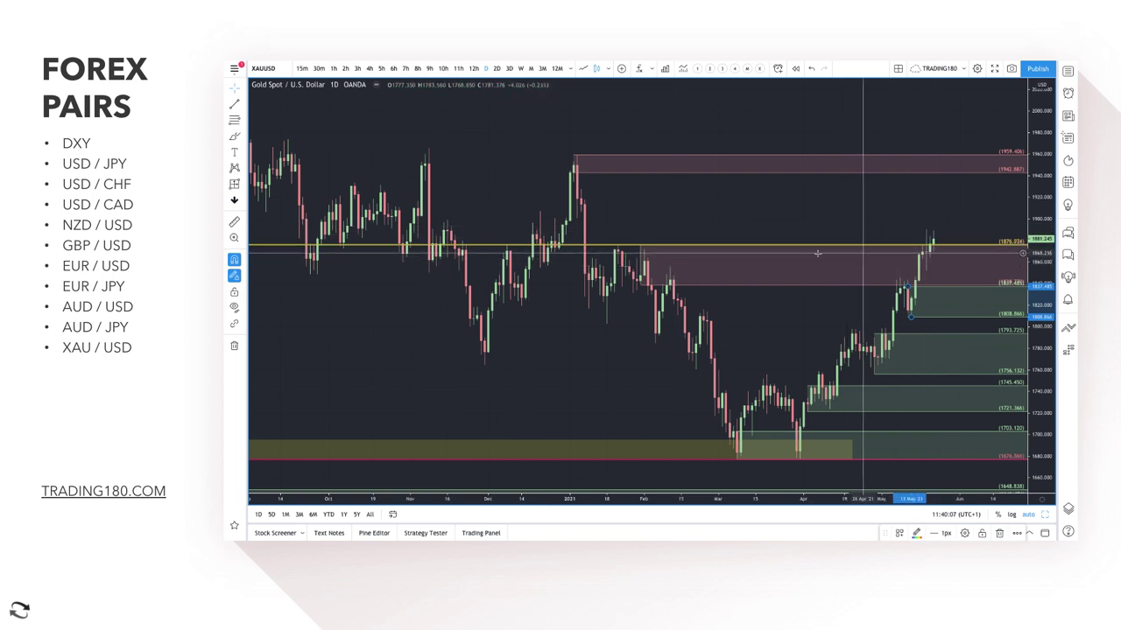
Circle the August 2020 gold high and the March–April 2021 double low with the Brush tool
{"action": "scroll", "coordinate": [561, 177], "scroll_direction": "down", "scroll_amount": 3}
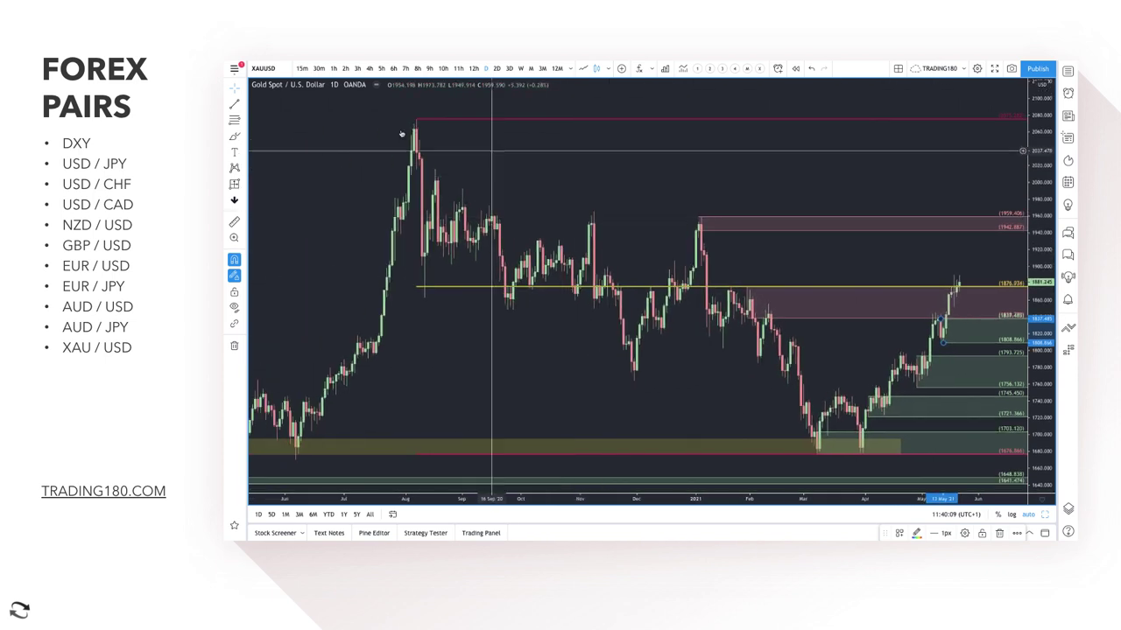
{"action": "left_click", "coordinate": [234, 138]}
{"action": "left_click_drag", "start_coordinate": [417, 115], "coordinate": [414, 123]}
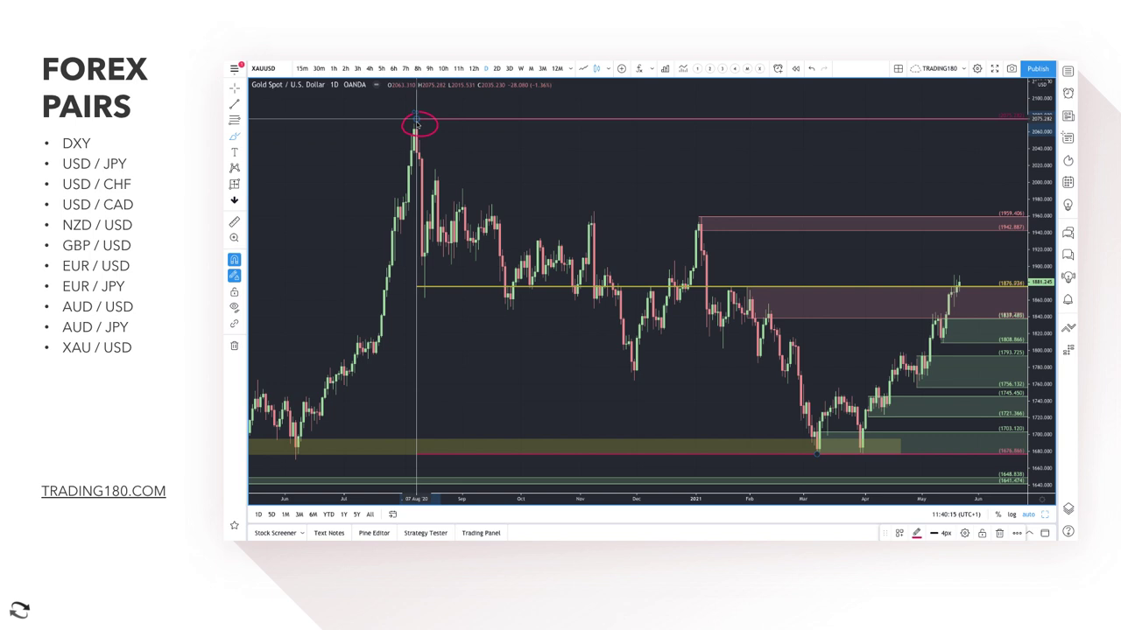
{"action": "mouse_move", "coordinate": [816, 444]}
{"action": "left_mouse_down"}
{"action": "mouse_move", "coordinate": [876, 444]}
{"action": "mouse_move", "coordinate": [833, 469]}
{"action": "mouse_move", "coordinate": [866, 464]}
{"action": "mouse_move", "coordinate": [878, 445]}
{"action": "left_mouse_up"}
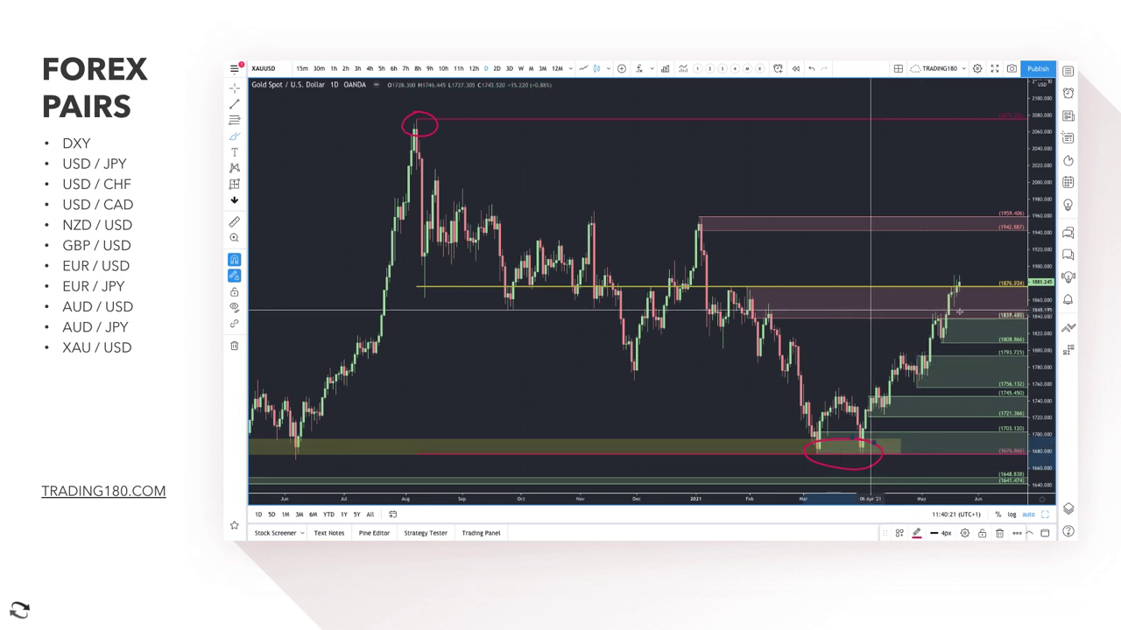
Handwrite "fv" beside the yellow 1876.934 line and brush a rising arrow beneath gold's April–May rally
{"action": "mouse_move", "coordinate": [894, 248]}
{"action": "left_mouse_down"}
{"action": "mouse_move", "coordinate": [873, 296]}
{"action": "mouse_move", "coordinate": [888, 278]}
{"action": "mouse_move", "coordinate": [911, 293]}
{"action": "left_mouse_up"}
{"action": "left_click_drag", "start_coordinate": [911, 294], "coordinate": [923, 264]}
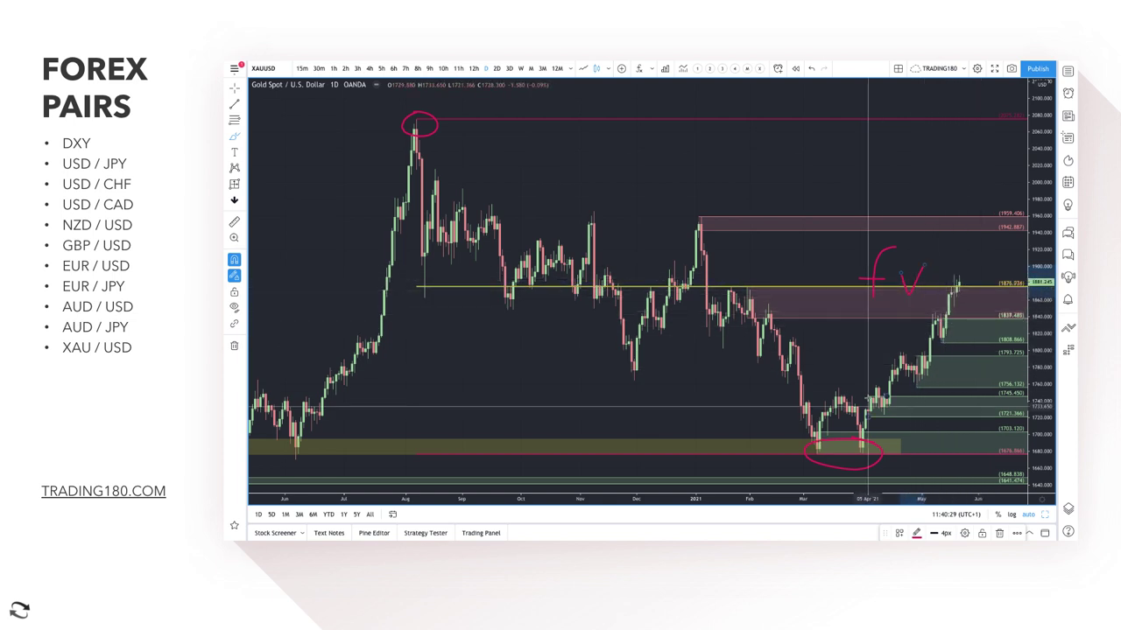
{"action": "left_click_drag", "start_coordinate": [897, 427], "coordinate": [971, 309]}
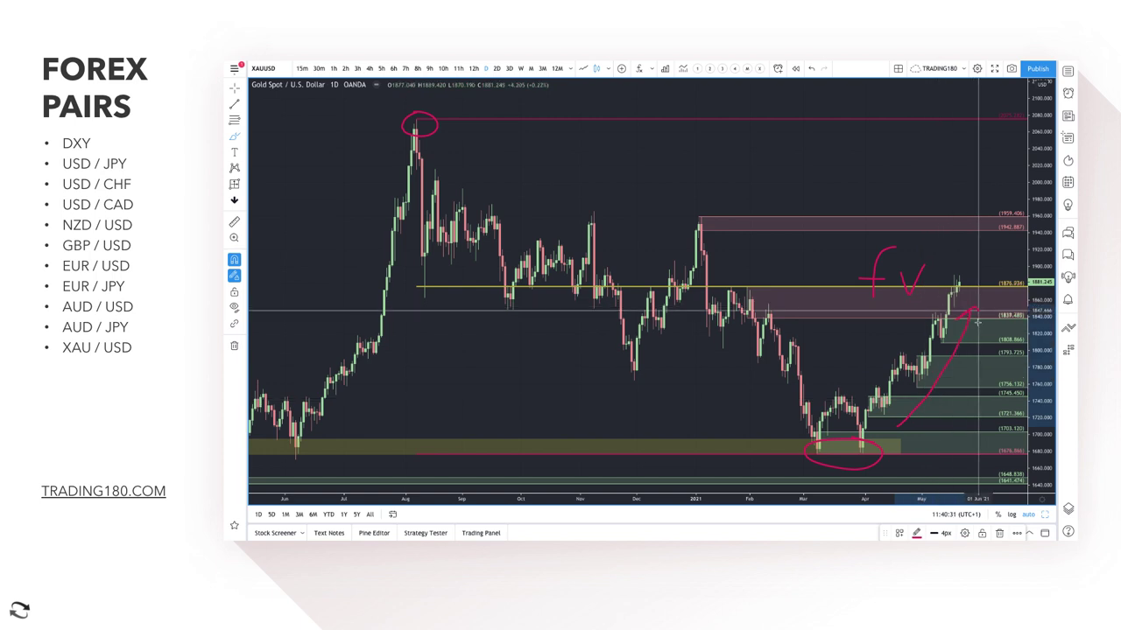
Switch to the Bloomberg gold article and highlight the start of its headline and the bullet about the dollar rising on factories output
{"action": "scroll", "coordinate": [954, 322], "scroll_direction": "right", "scroll_amount": 5}
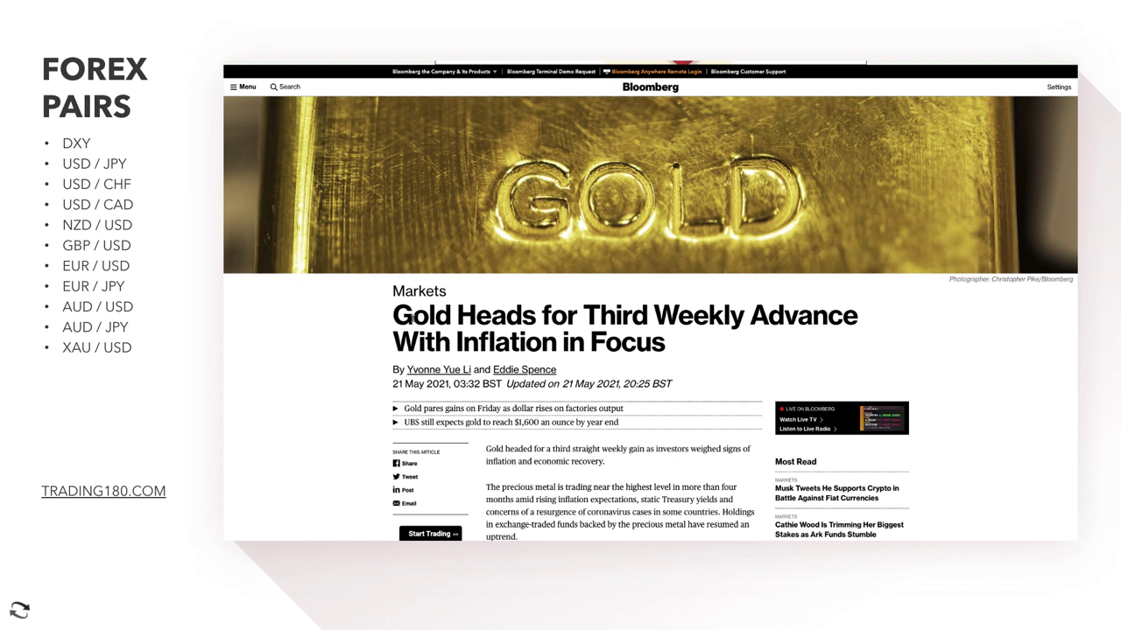
{"action": "left_click_drag", "start_coordinate": [396, 317], "coordinate": [504, 324]}
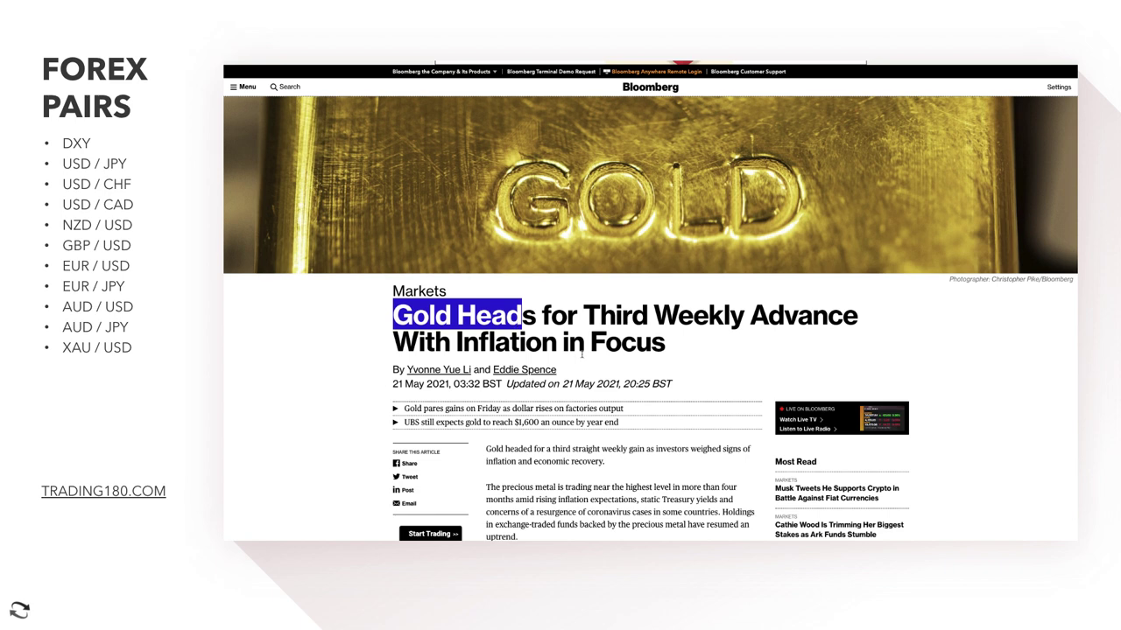
{"action": "scroll", "coordinate": [647, 384], "scroll_direction": "down", "scroll_amount": 1}
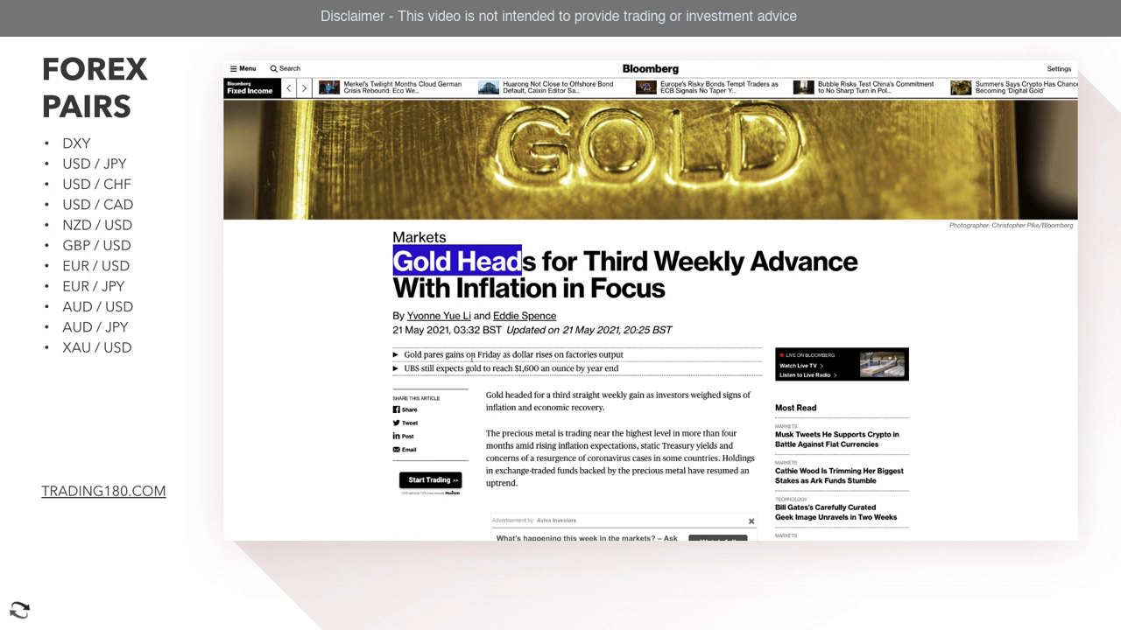
{"action": "left_click_drag", "start_coordinate": [488, 355], "coordinate": [512, 355]}
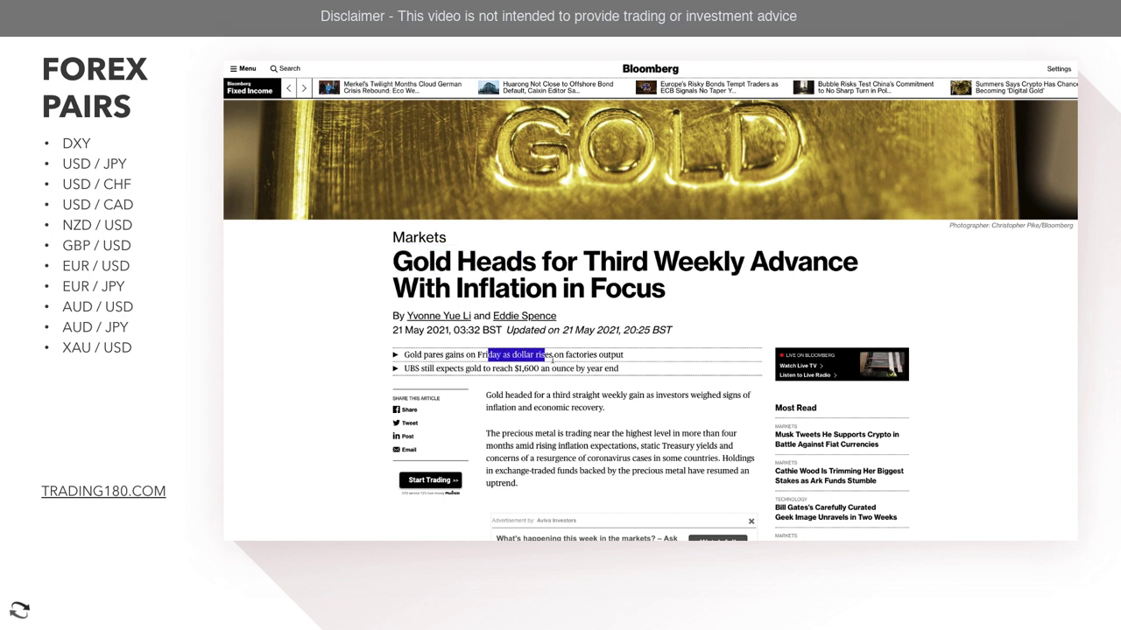
{"action": "left_click_drag", "start_coordinate": [583, 363], "coordinate": [620, 357]}
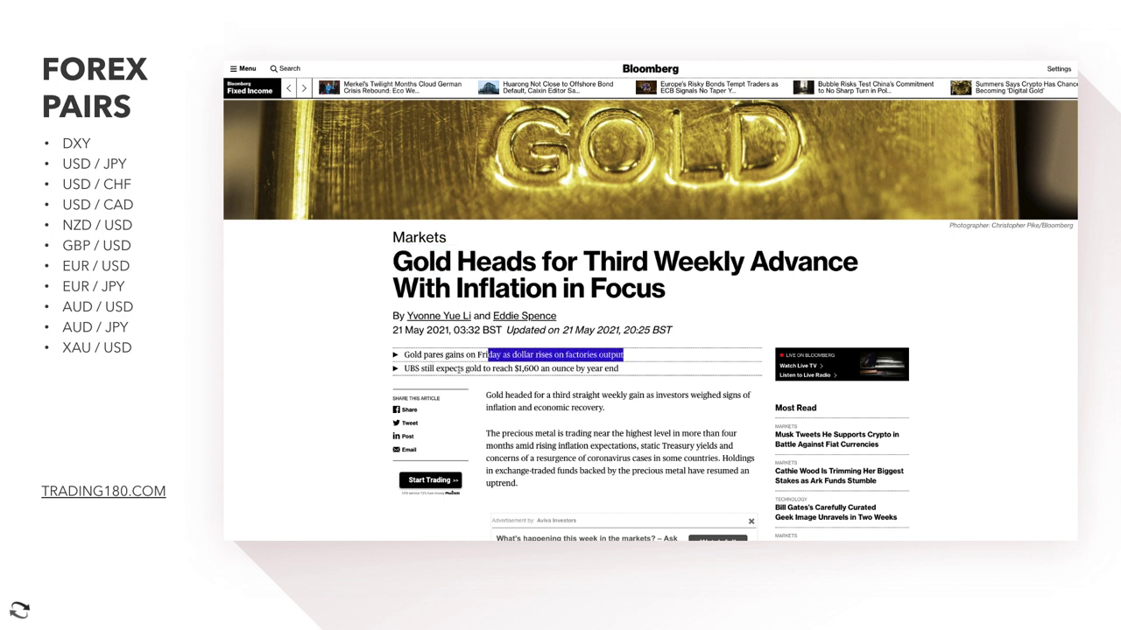
Highlight the bullet on the UBS year-end gold forecast of $1,600 an ounce, and clear the selection
{"action": "left_click_drag", "start_coordinate": [404, 369], "coordinate": [447, 370]}
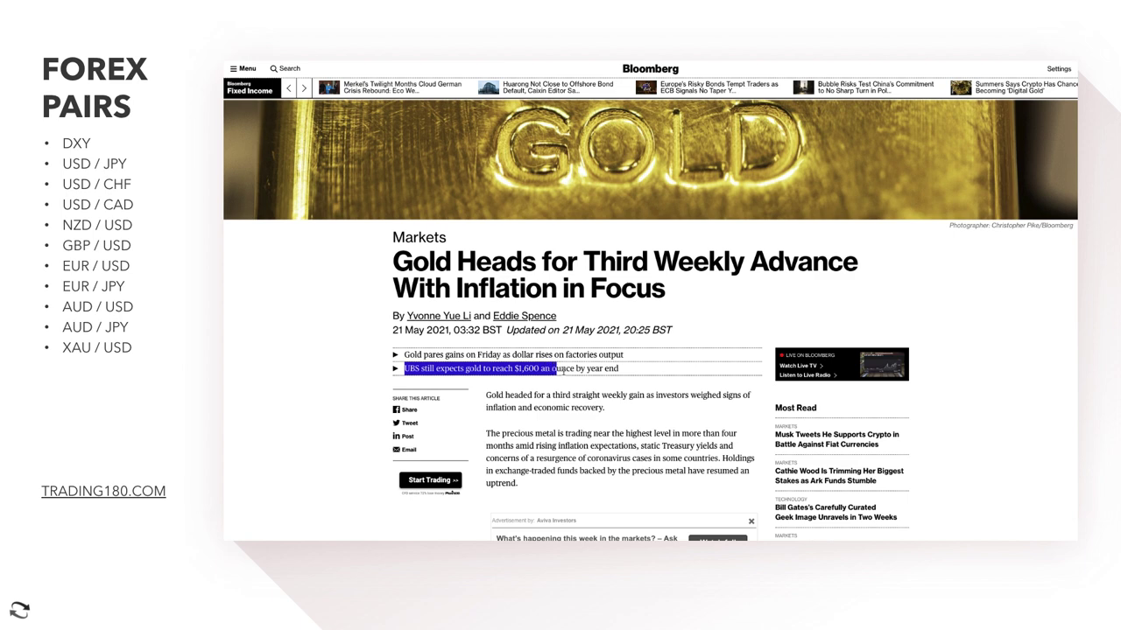
{"action": "left_click_drag", "start_coordinate": [582, 375], "coordinate": [610, 379]}
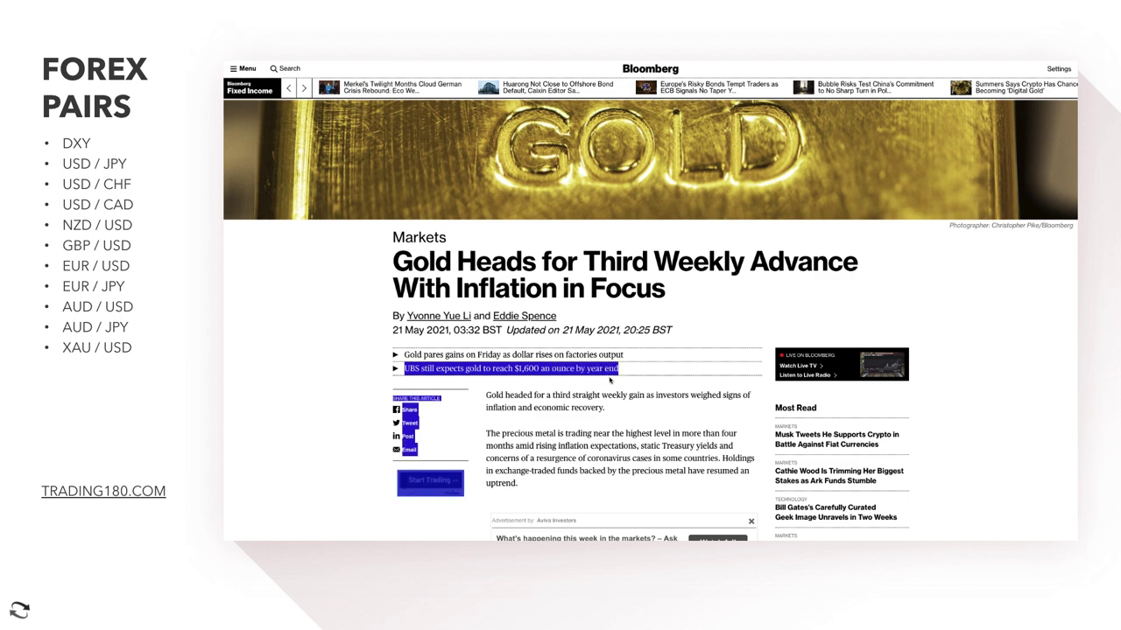
{"action": "left_click", "coordinate": [599, 428]}
Highlight the article's paragraph on higher U.S. inflation and lower government bond yields lifting gold
{"action": "scroll", "coordinate": [608, 394], "scroll_direction": "down", "scroll_amount": 2}
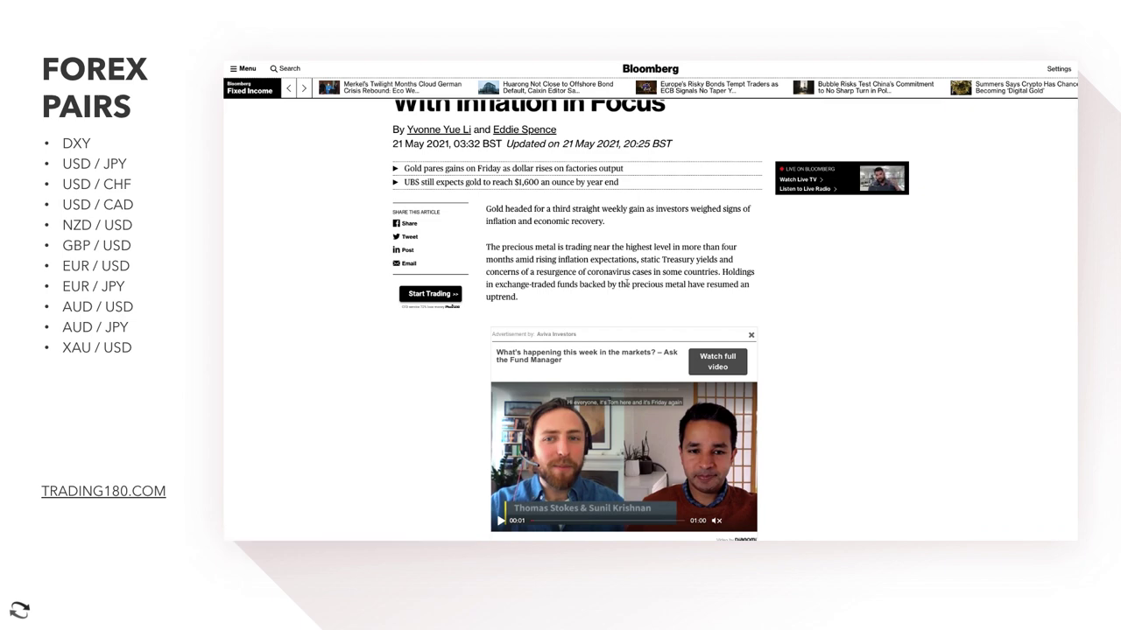
{"action": "scroll", "coordinate": [645, 287], "scroll_direction": "down", "scroll_amount": 3}
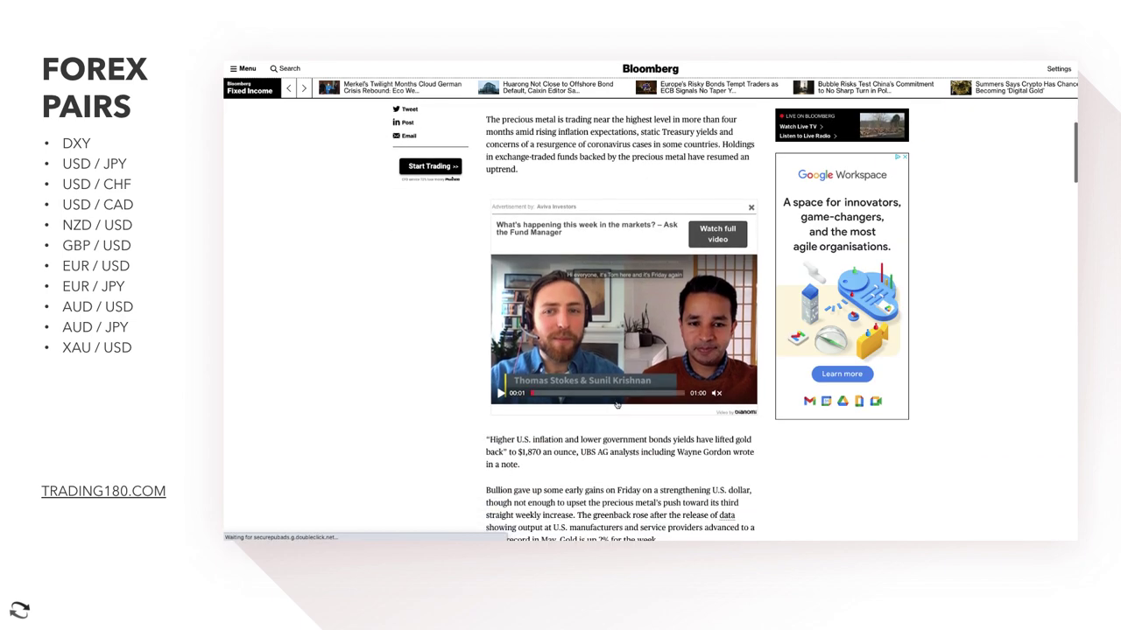
{"action": "scroll", "coordinate": [612, 377], "scroll_direction": "down", "scroll_amount": 1}
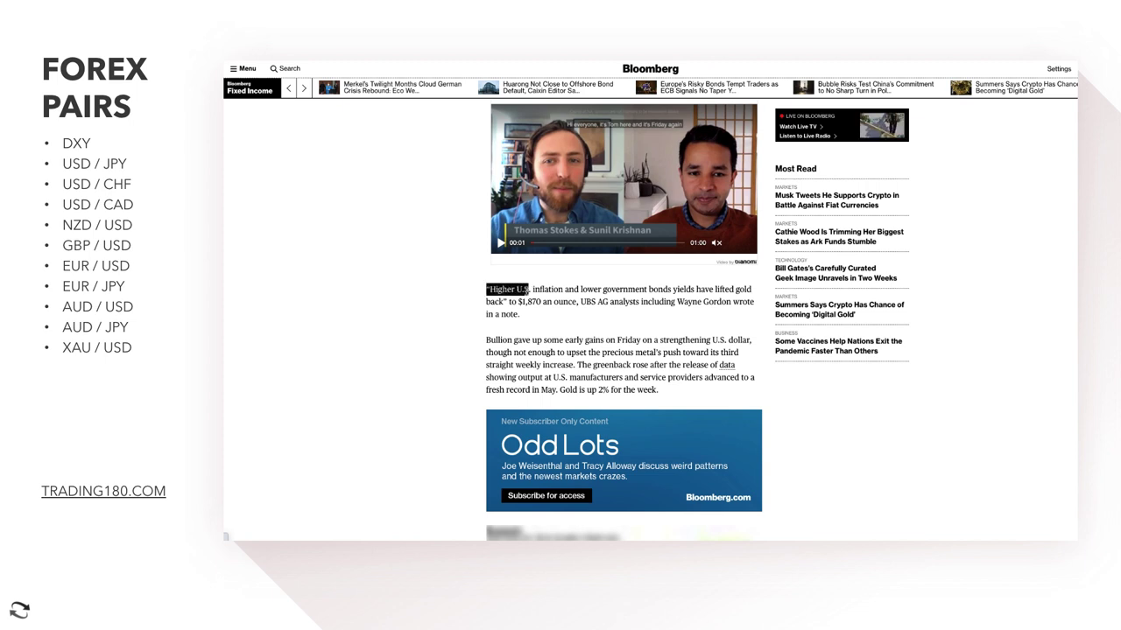
{"action": "left_click_drag", "start_coordinate": [750, 290], "coordinate": [583, 301]}
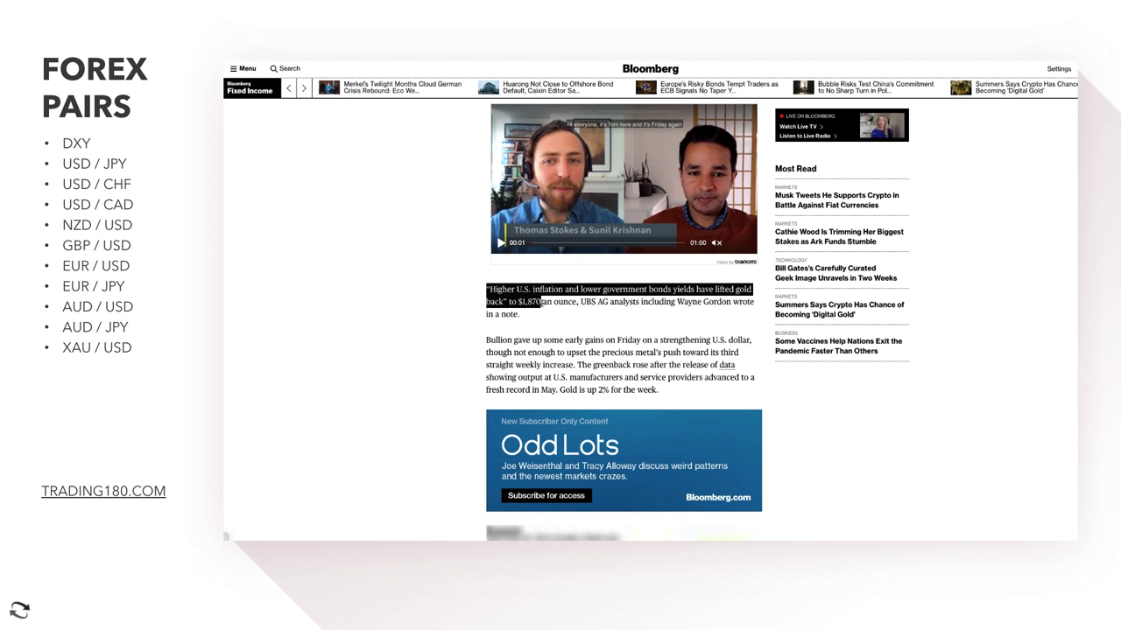
{"action": "left_click_drag", "start_coordinate": [583, 305], "coordinate": [690, 311]}
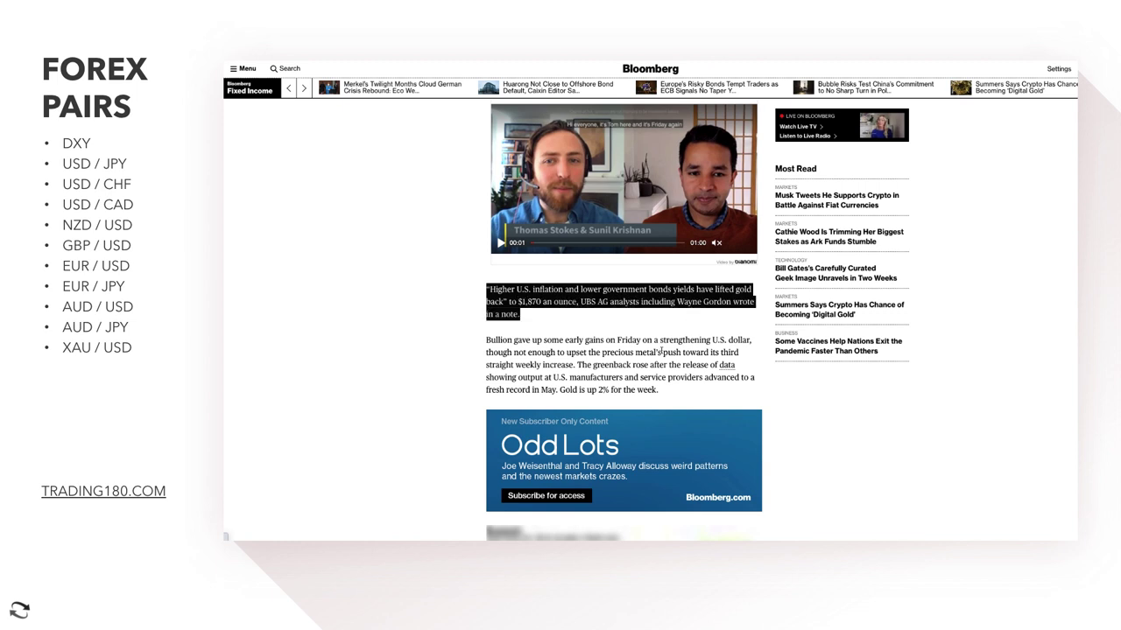
Read the rest of the gold article, from the weekly gain chart to the UBS forecast and spot price paragraphs, and return to the XAUUSD chart
{"action": "scroll", "coordinate": [667, 345], "scroll_direction": "down", "scroll_amount": 2}
{"action": "scroll", "coordinate": [667, 278], "scroll_direction": "down", "scroll_amount": 5}
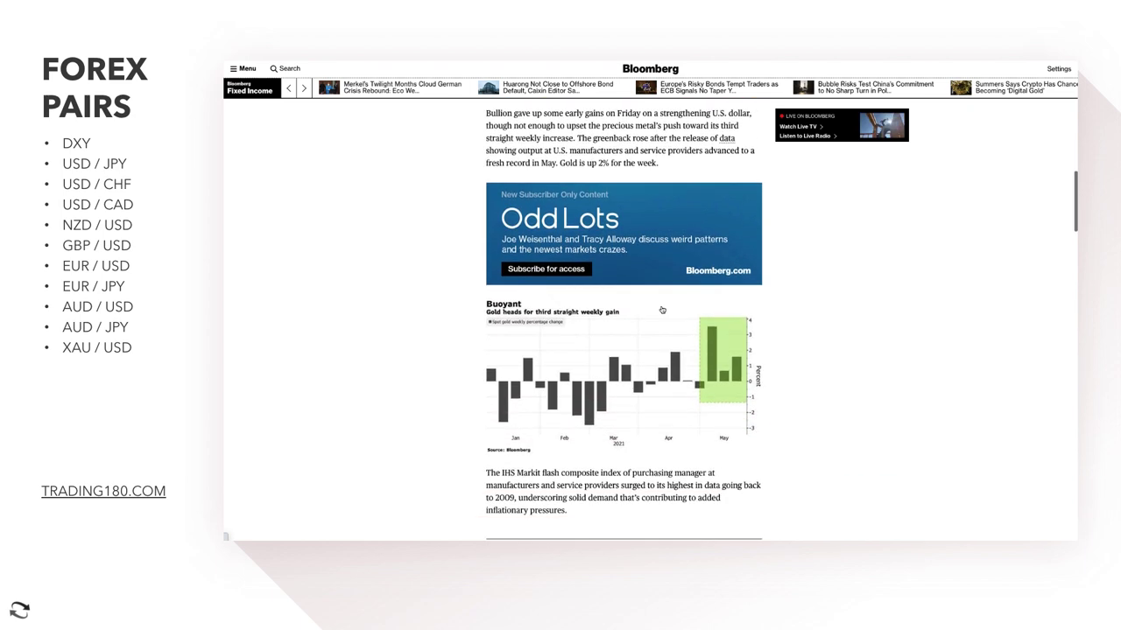
{"action": "scroll", "coordinate": [665, 436], "scroll_direction": "down", "scroll_amount": 3}
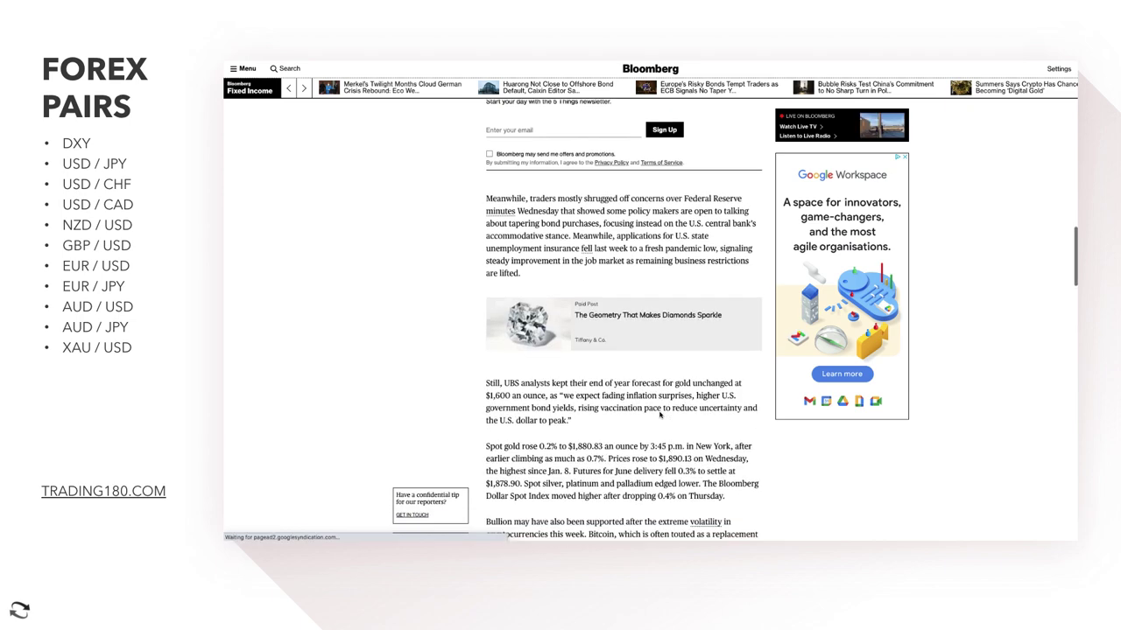
{"action": "scroll", "coordinate": [648, 393], "scroll_direction": "down", "scroll_amount": 2}
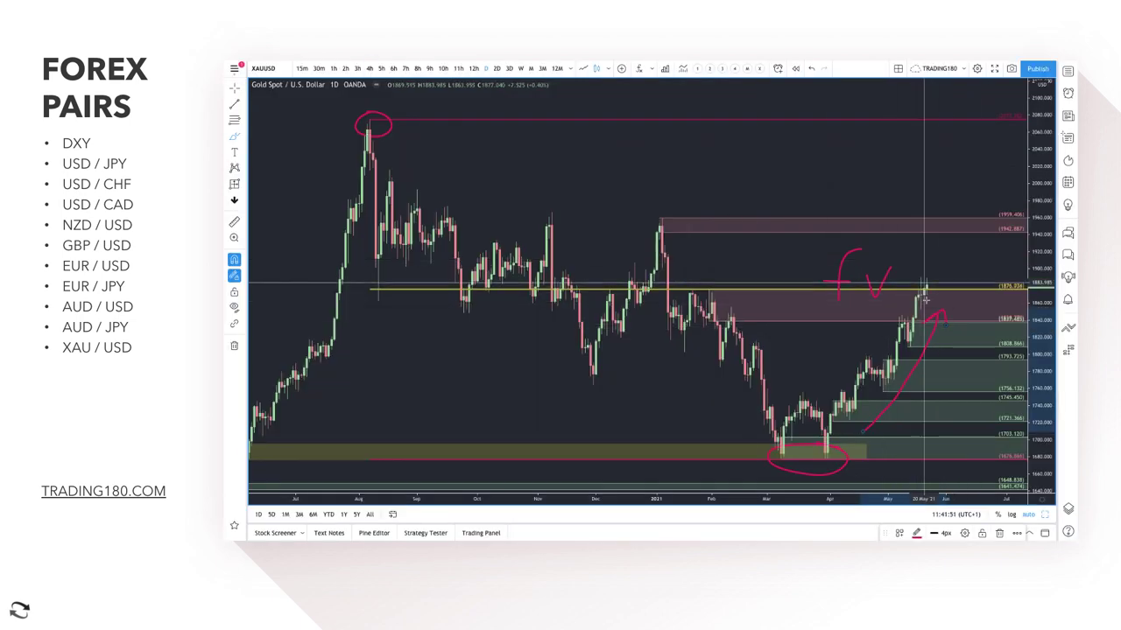
Brush a projected dip into the 1839.485–1808.866 demand zone with a rebound arrow, and circle gold's latest candles at the yellow line with a falling arrow
{"action": "scroll", "coordinate": [975, 347], "scroll_direction": "up", "scroll_amount": 3}
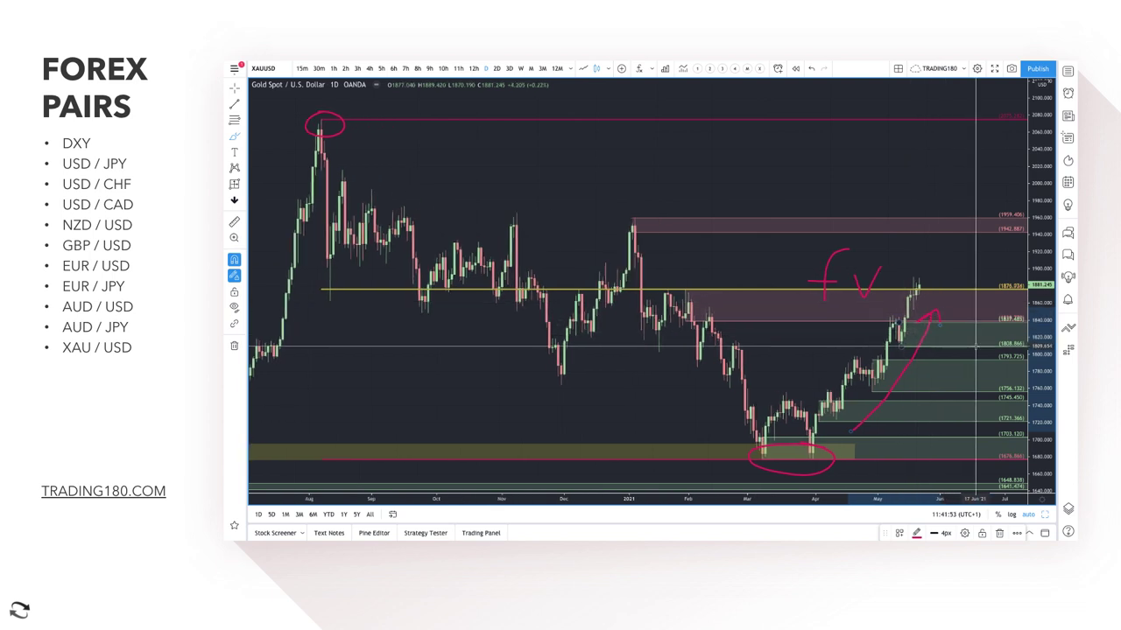
{"action": "left_click", "coordinate": [233, 135]}
{"action": "mouse_move", "coordinate": [895, 269]}
{"action": "left_mouse_down"}
{"action": "mouse_move", "coordinate": [906, 291]}
{"action": "mouse_move", "coordinate": [937, 259]}
{"action": "mouse_move", "coordinate": [961, 263]}
{"action": "left_mouse_up"}
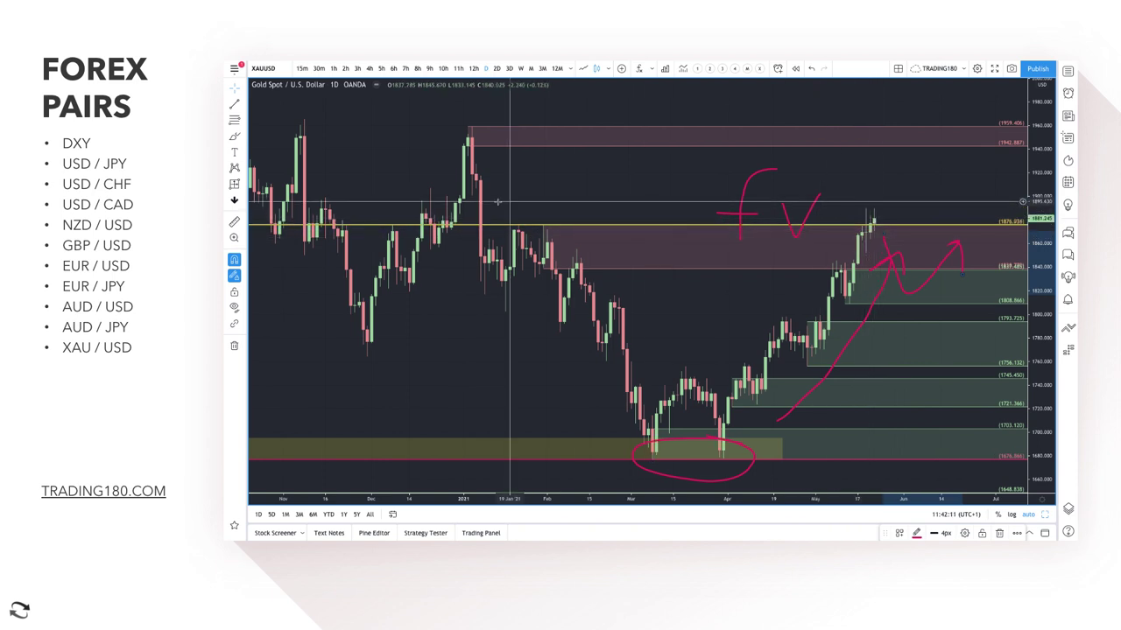
{"action": "left_click", "coordinate": [235, 137]}
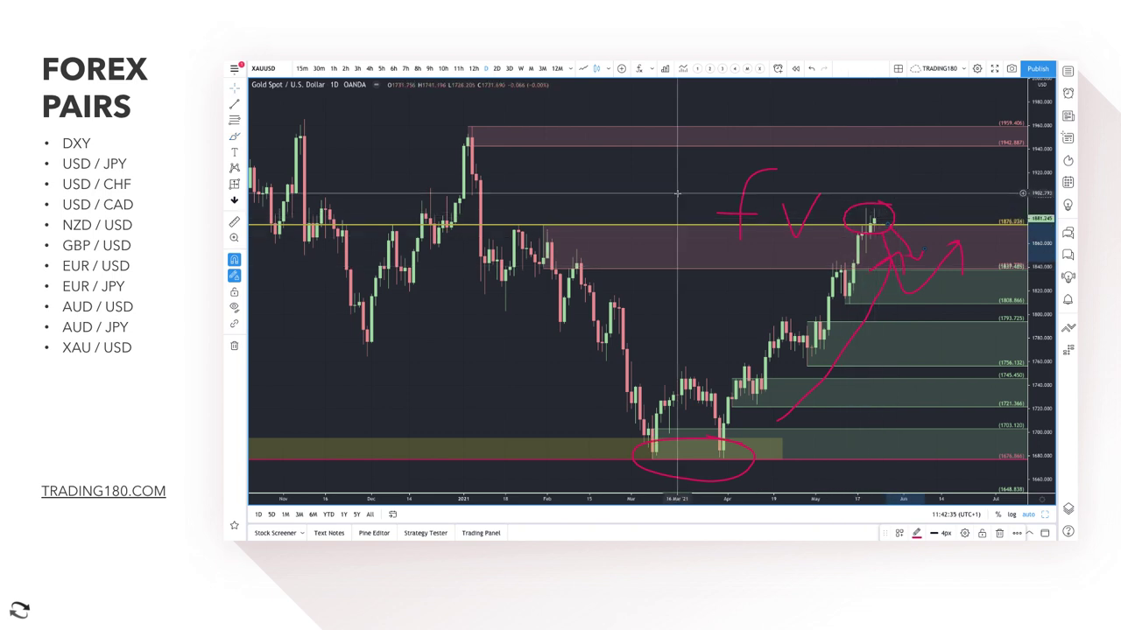
Circle a future touch of the 1959.406–1942.887 supply zone and brush a falling arrow away from it
{"action": "scroll", "coordinate": [671, 219], "scroll_direction": "down", "scroll_amount": 2}
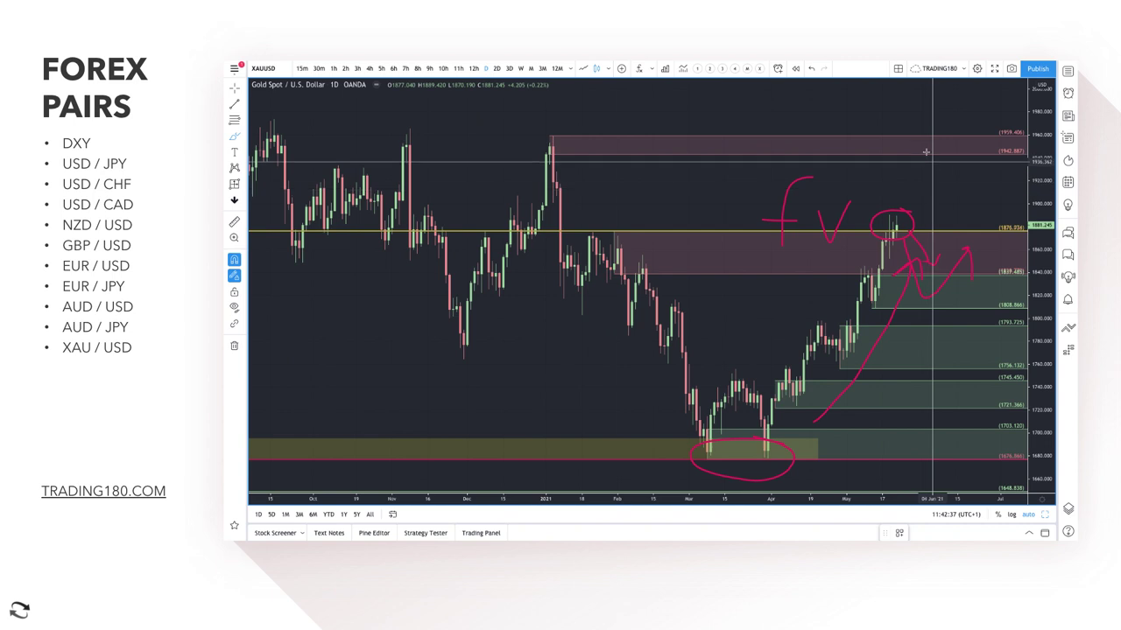
{"action": "mouse_move", "coordinate": [928, 132]}
{"action": "left_mouse_down"}
{"action": "mouse_move", "coordinate": [963, 179]}
{"action": "mouse_move", "coordinate": [971, 169]}
{"action": "left_mouse_up"}
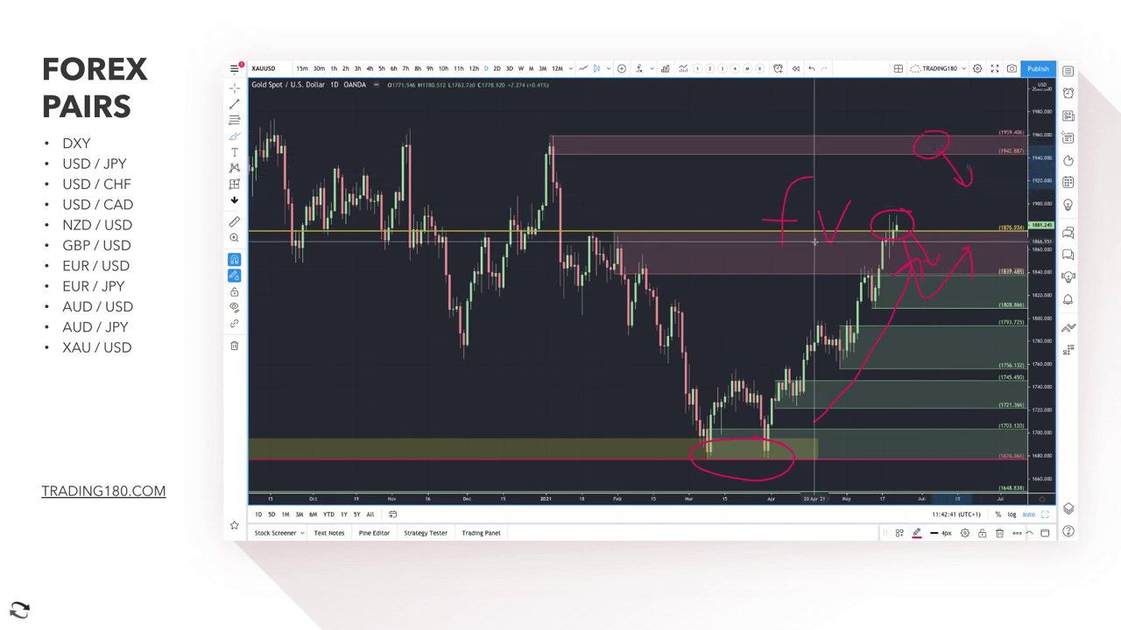